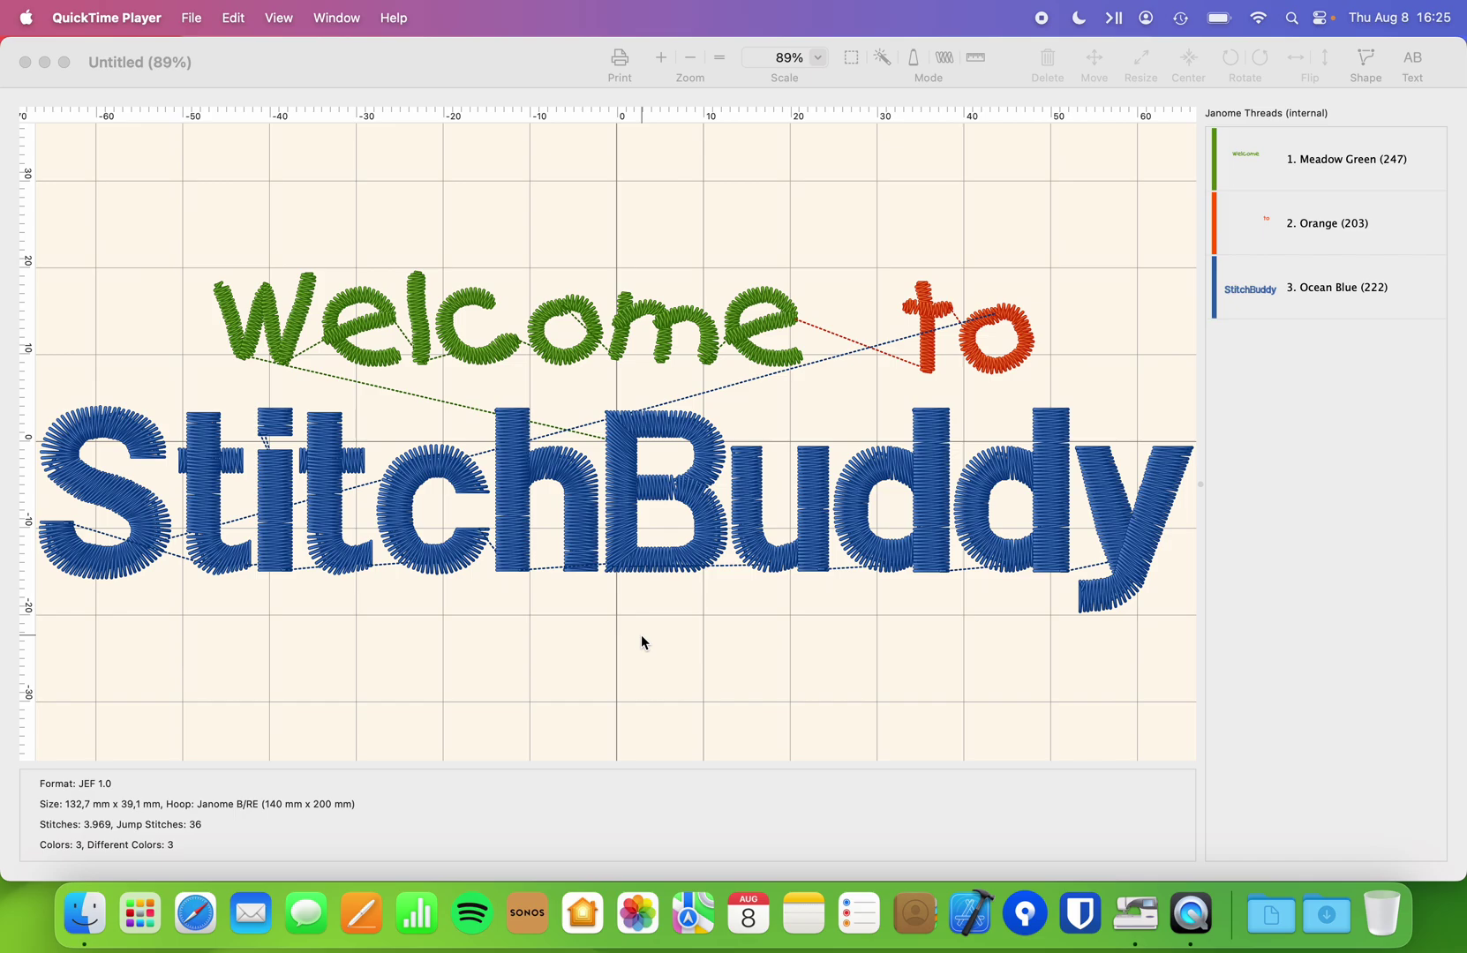
Open the application settings and start selecting an image file as the background image
click(248, 44)
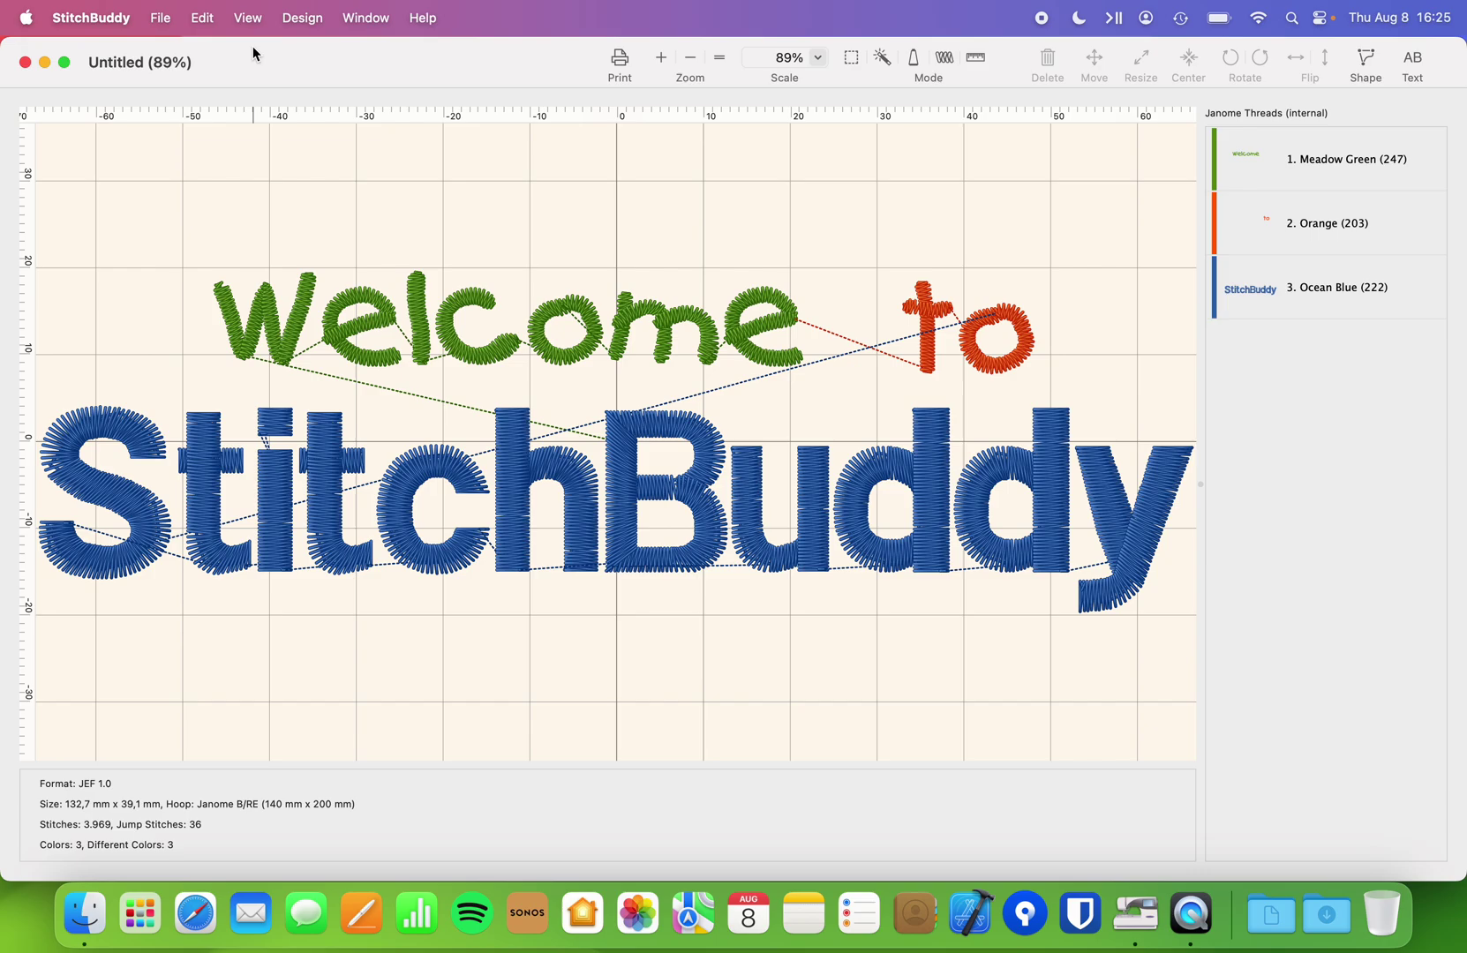
click(111, 20)
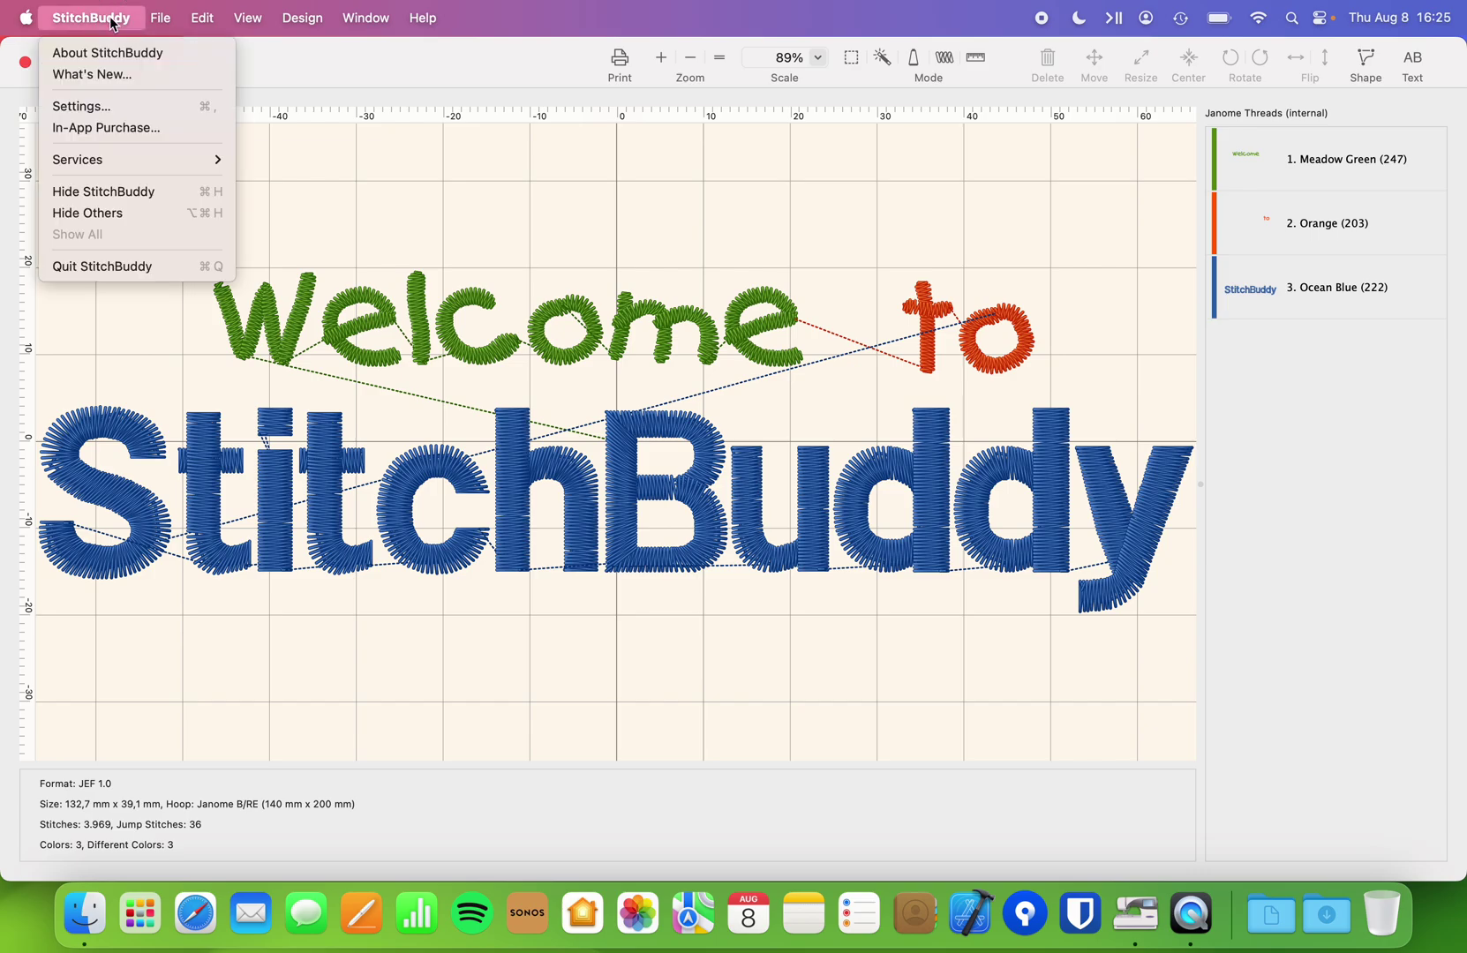
click(106, 105)
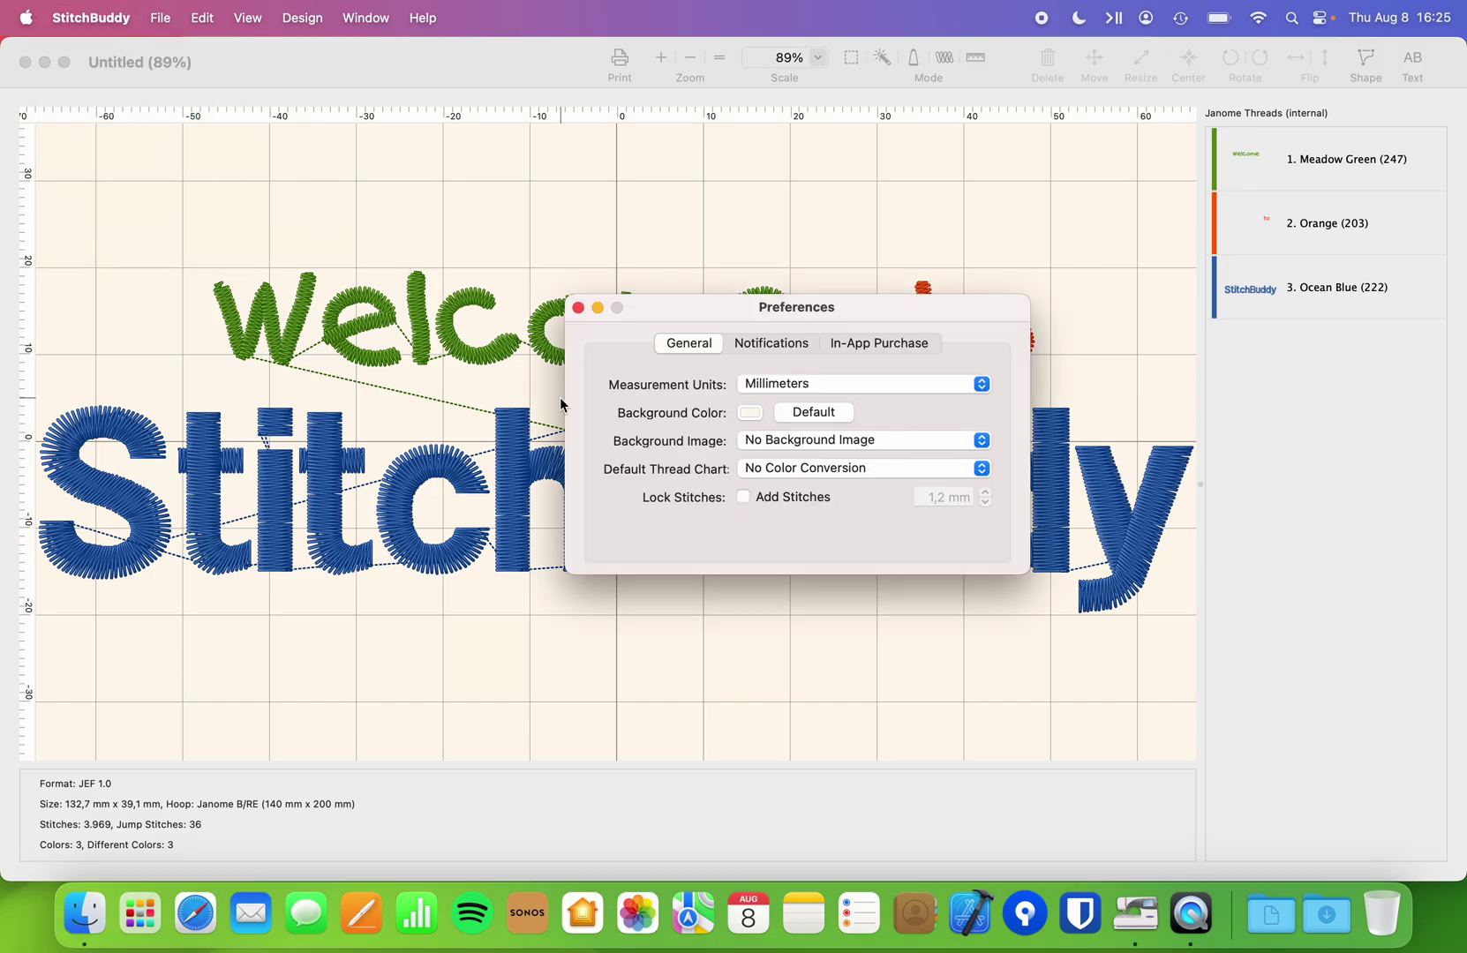
scroll(560, 398, left, 2)
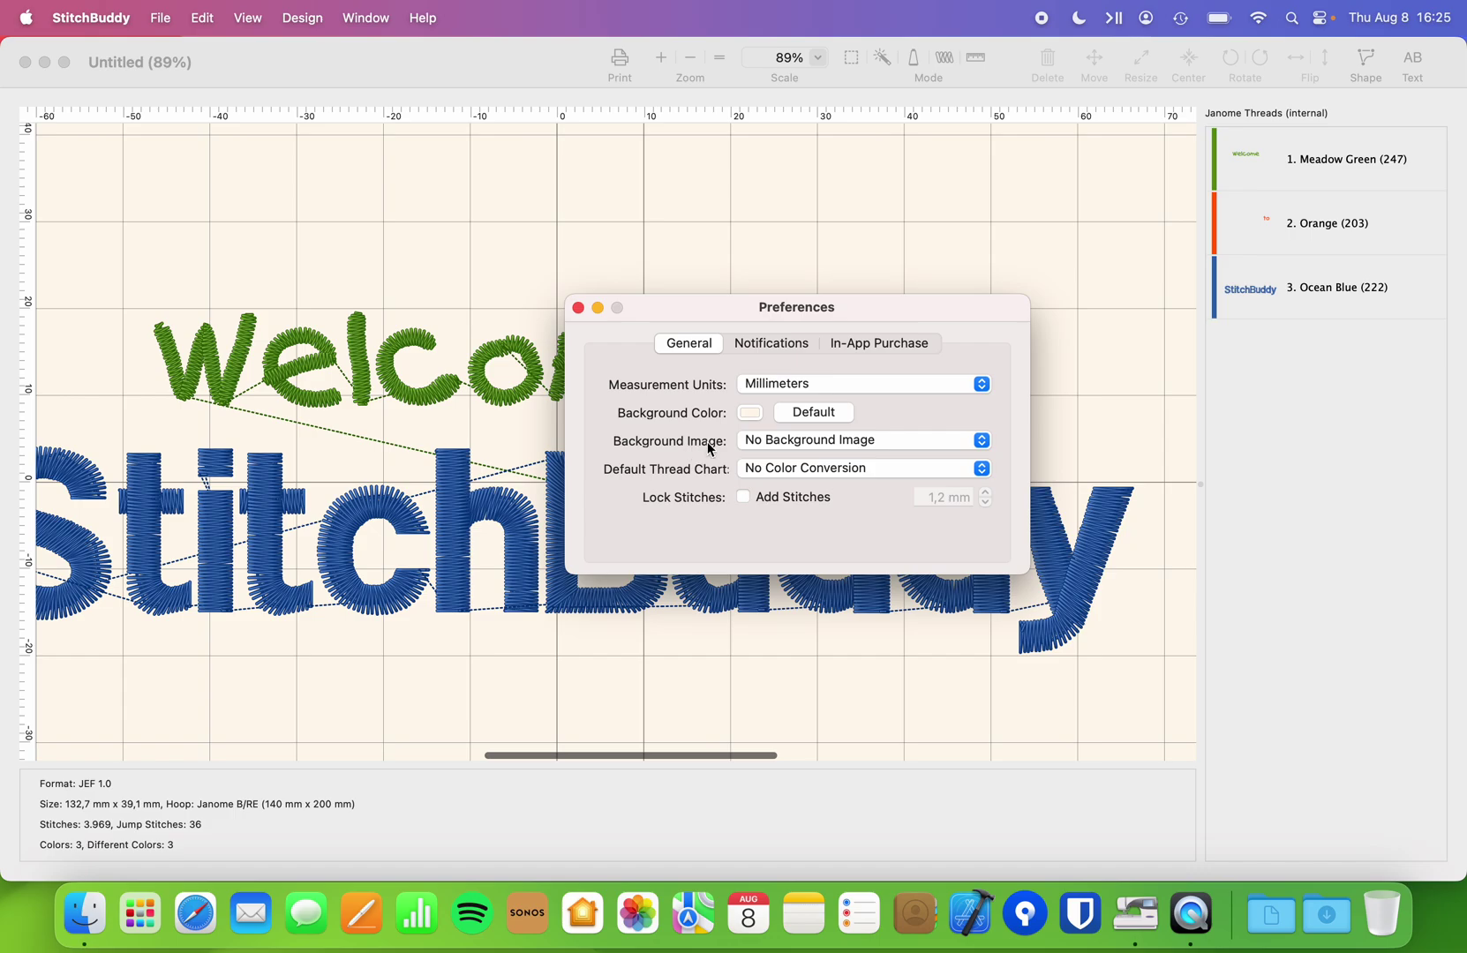
click(814, 439)
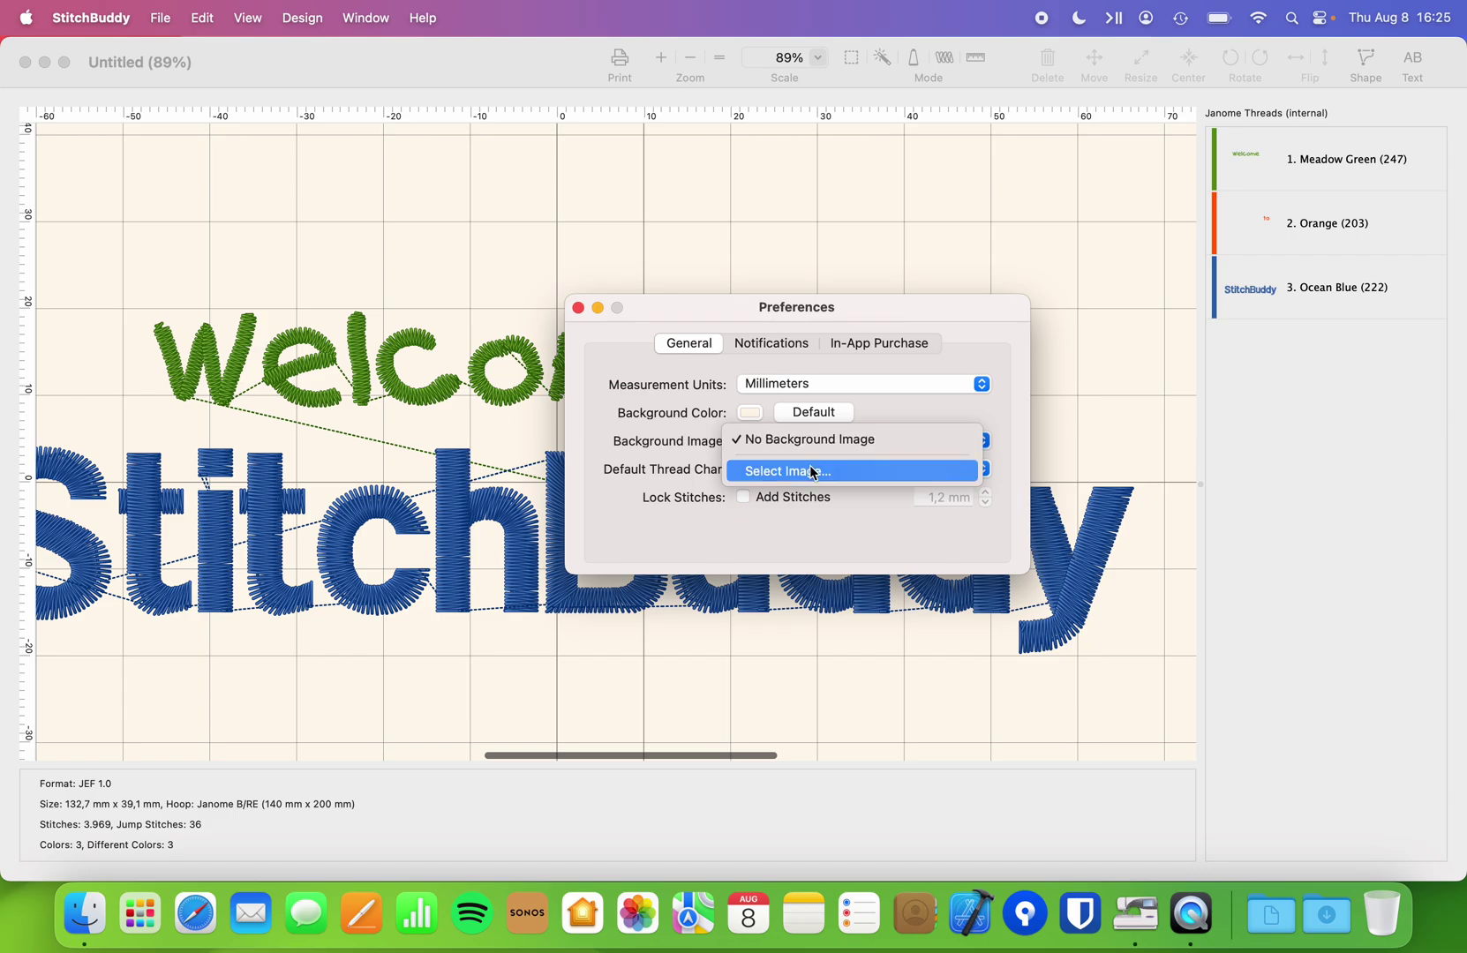
click(814, 471)
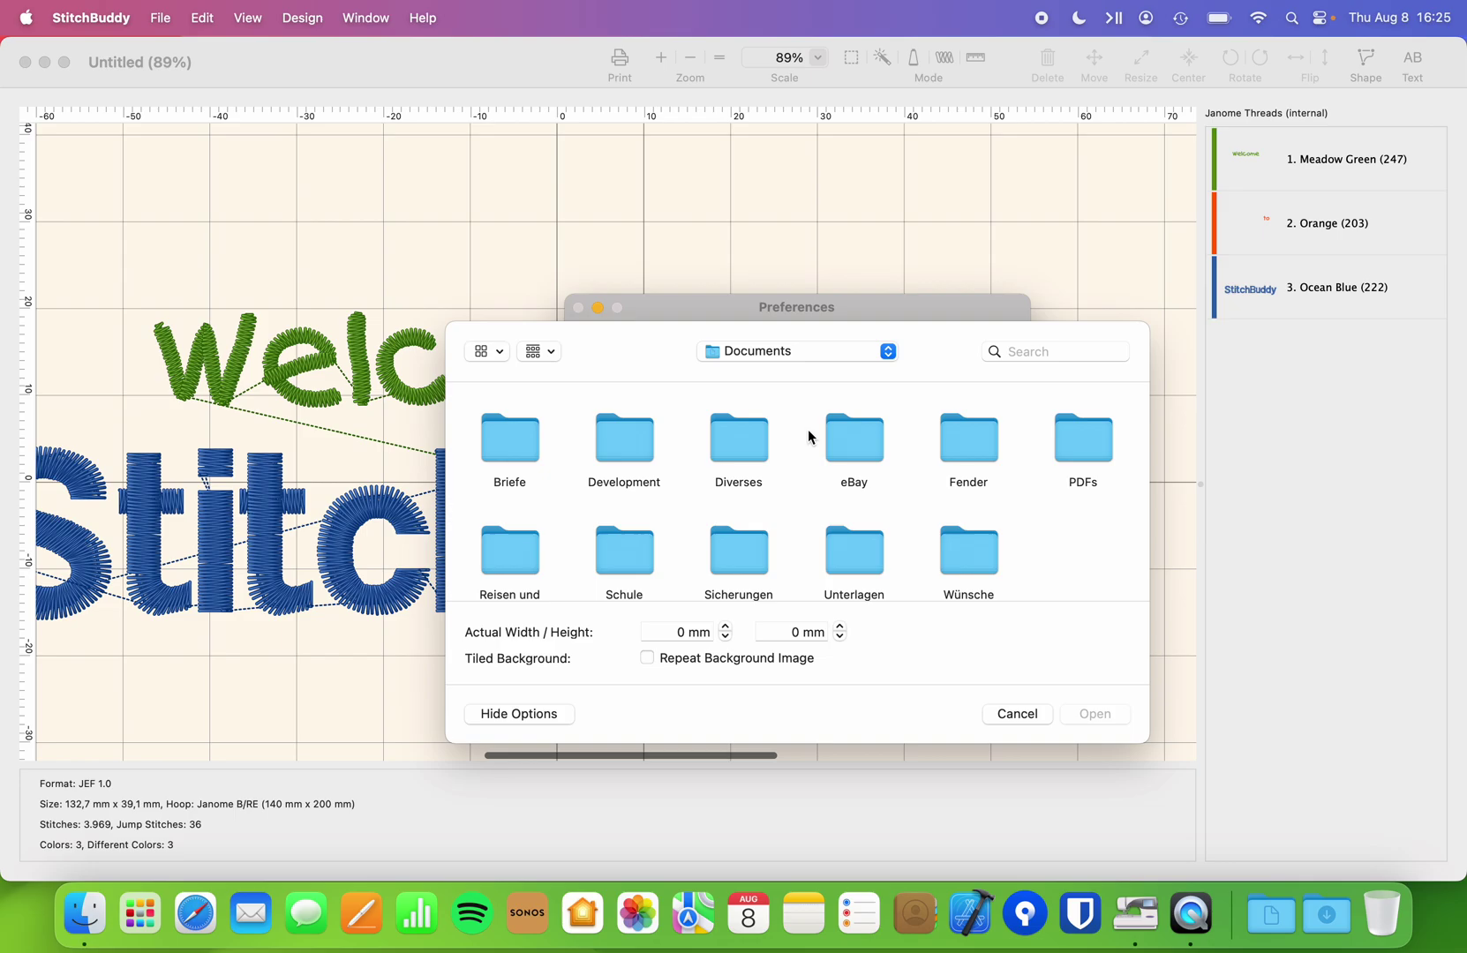
Browse to the Backgrounds folder on the Desktop in the file chooser
scroll(809, 436, down, 1)
click(806, 353)
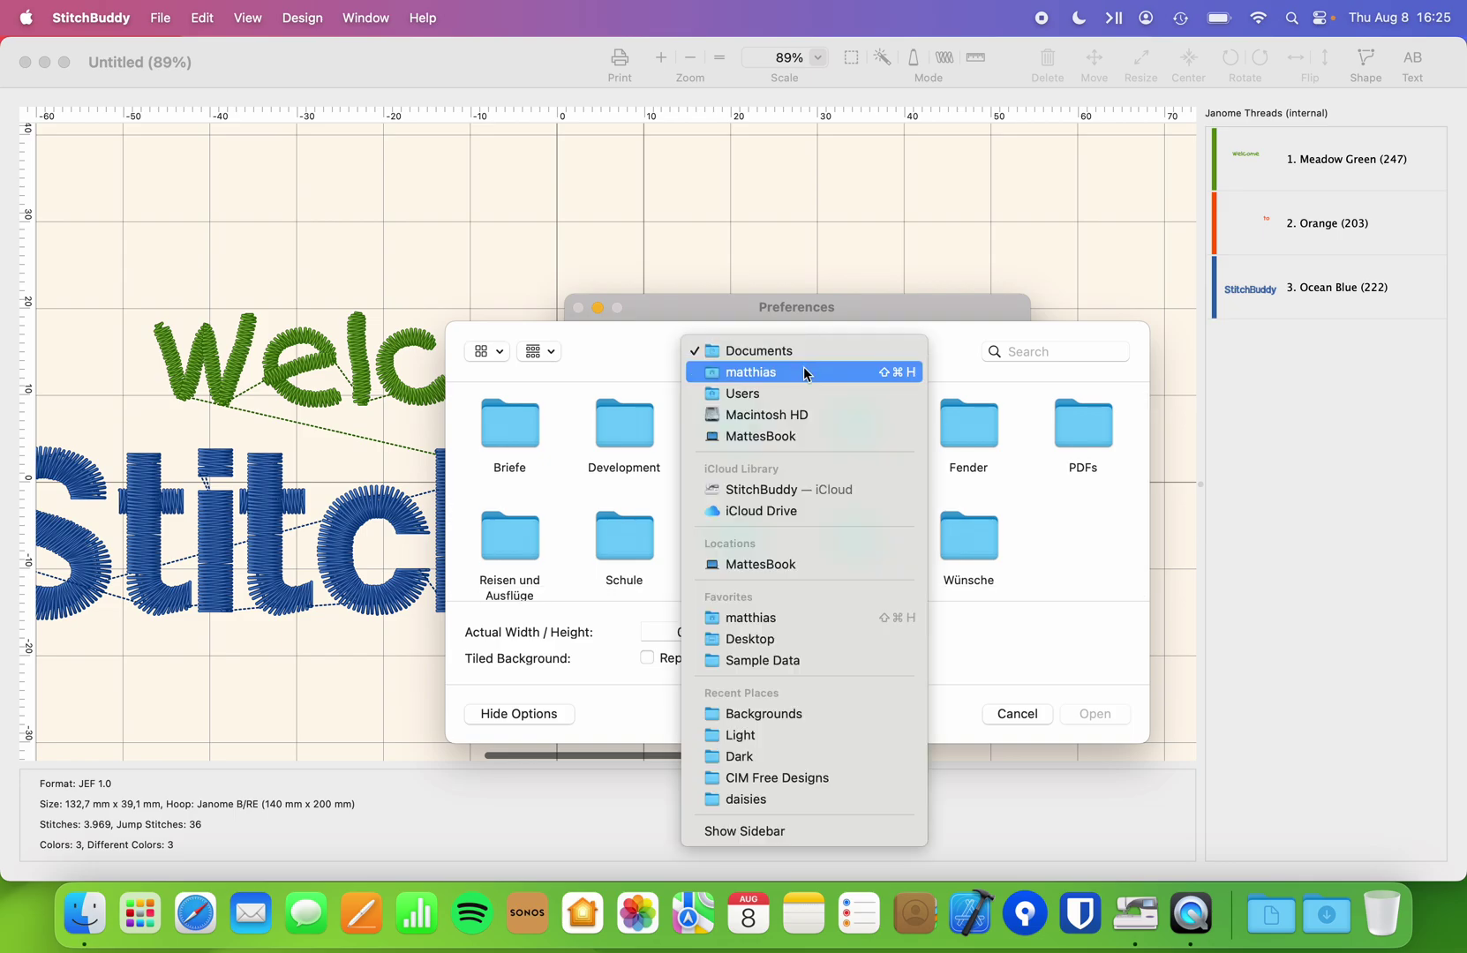
click(808, 639)
double_click(501, 439)
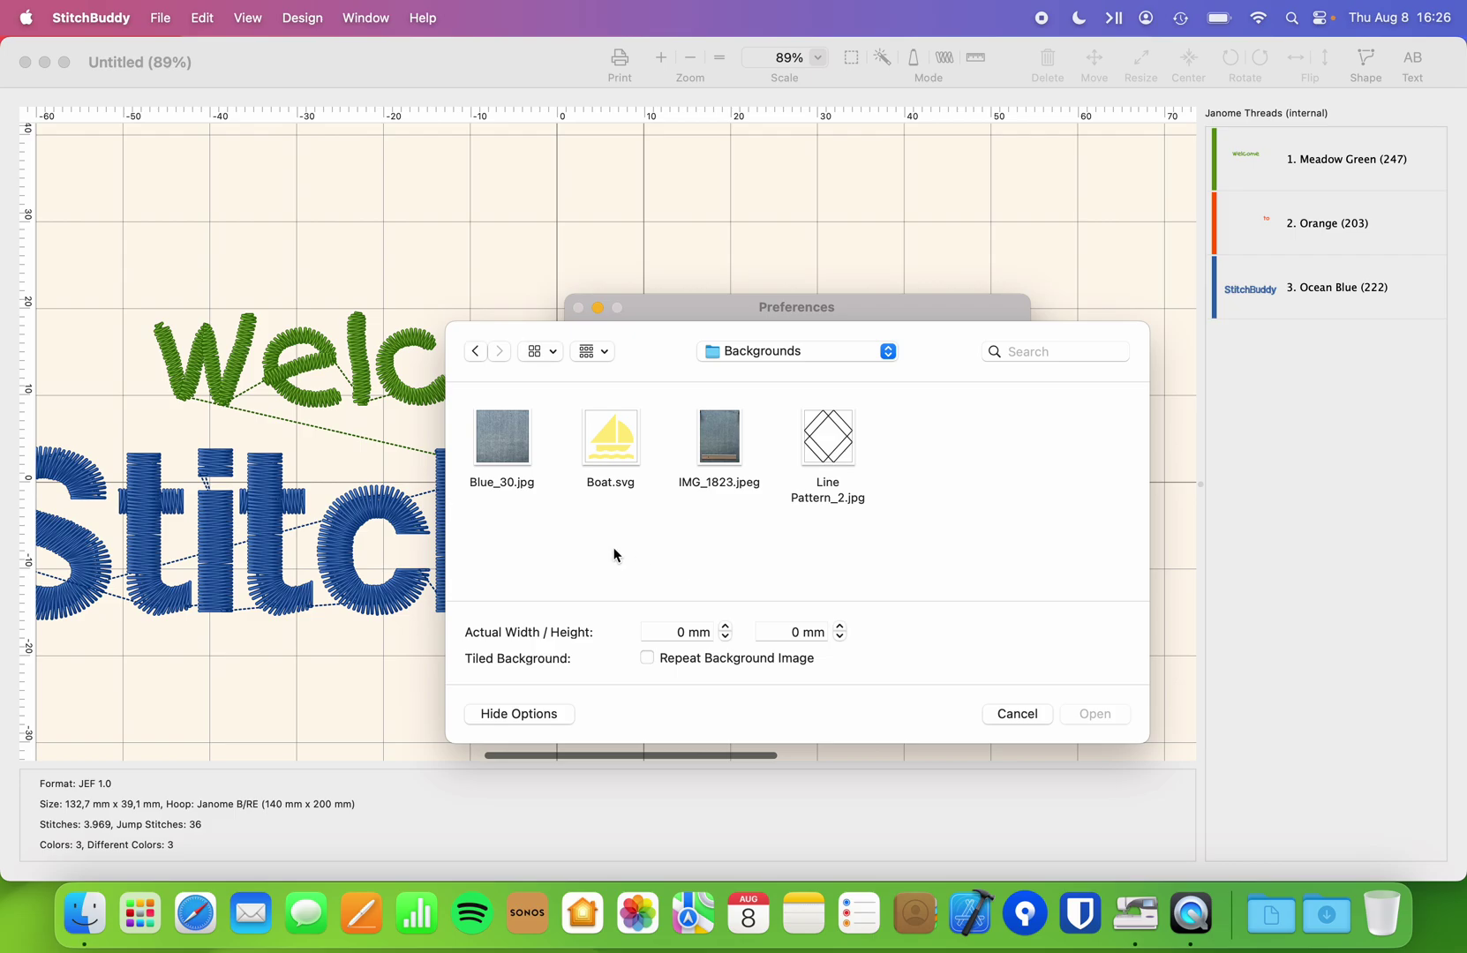
Preview Blue_30.jpg and try to load it as the background image without specifying its actual size
click(508, 454)
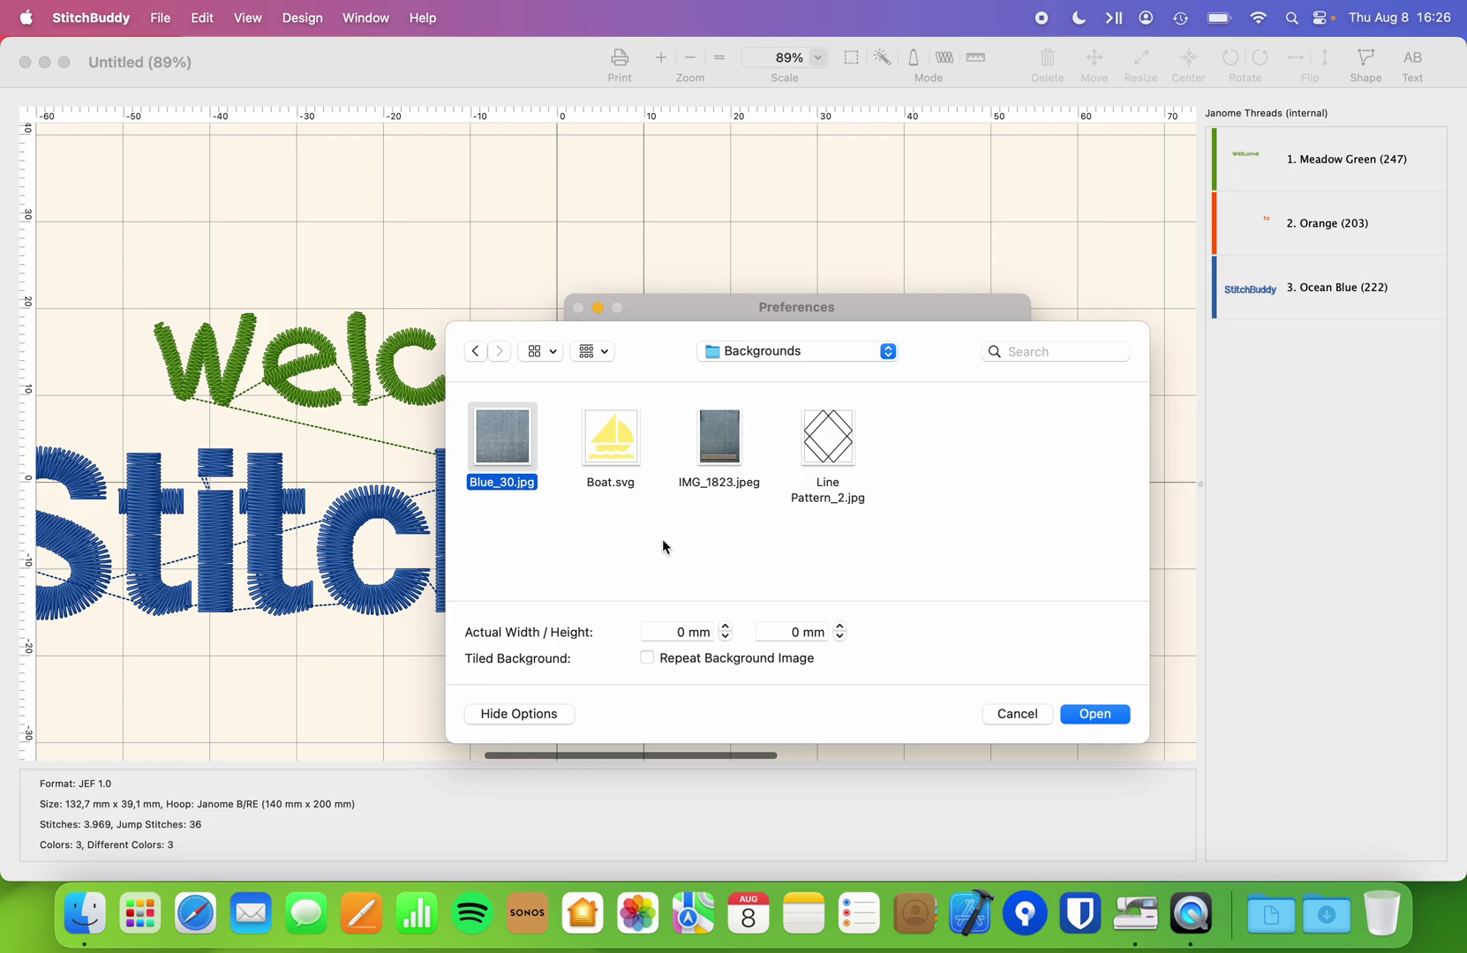
key(space)
key(space)
click(1081, 713)
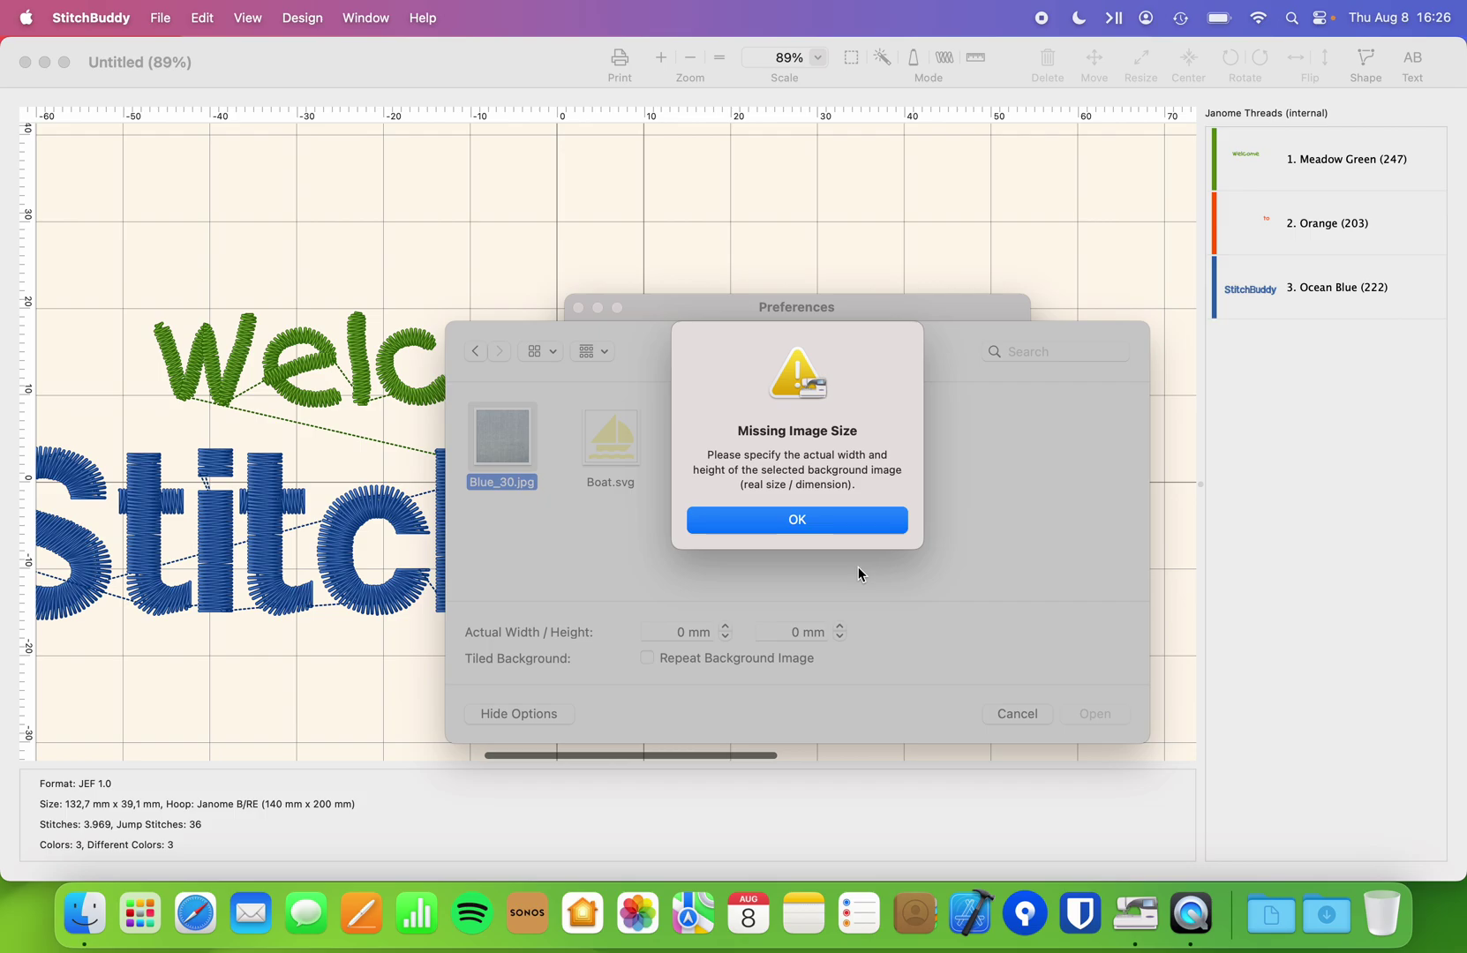
click(823, 529)
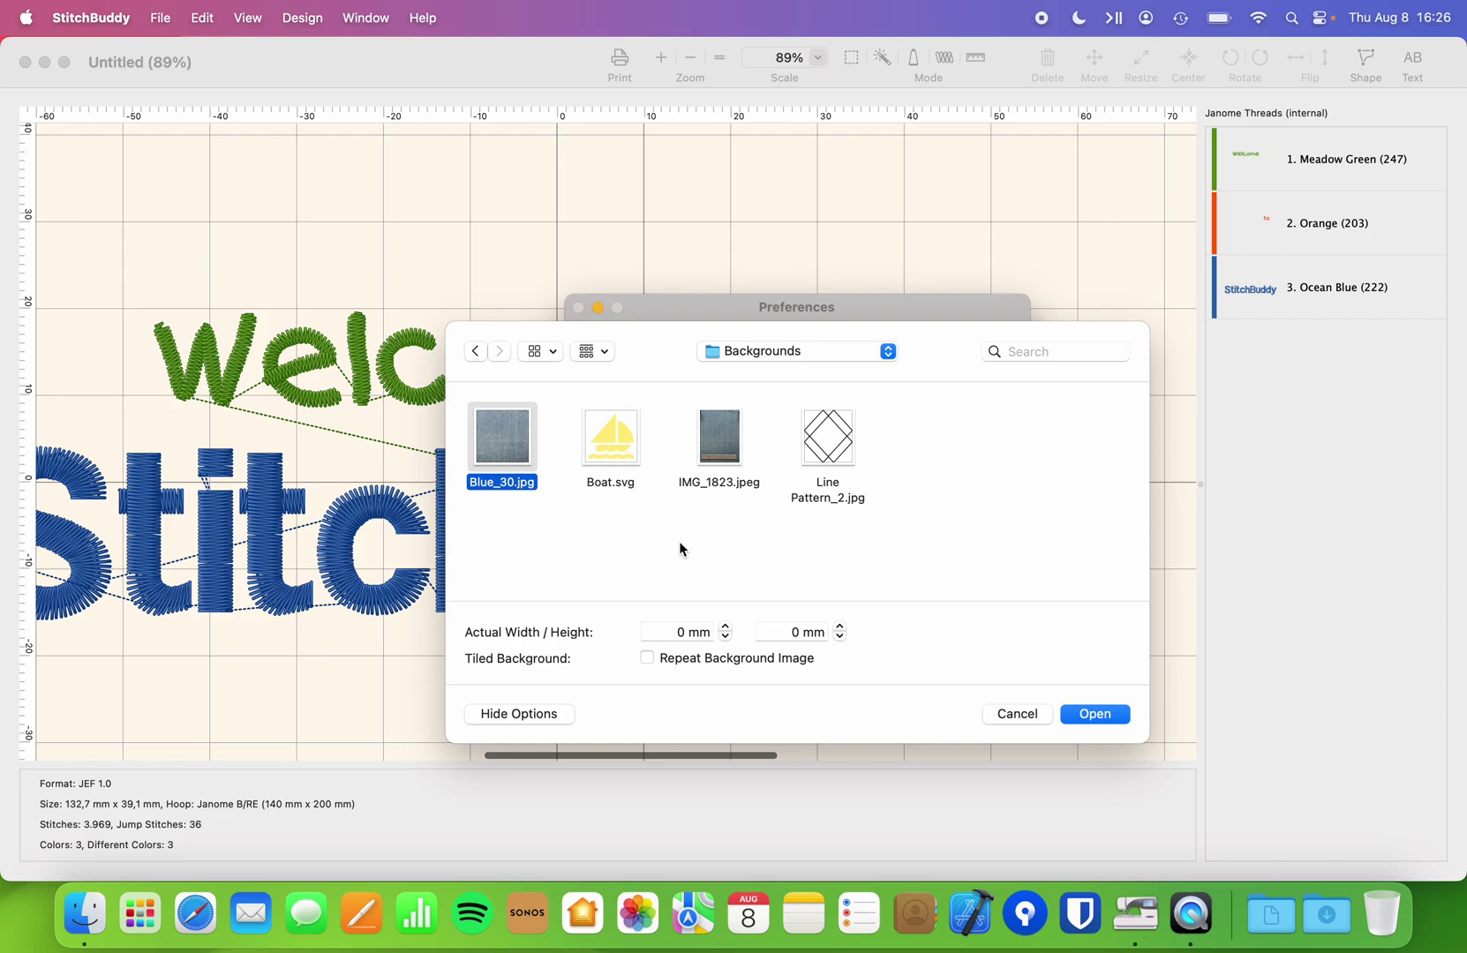
Preview IMG_1823.jpeg to examine the denim photographed with a ruler for scale
click(725, 459)
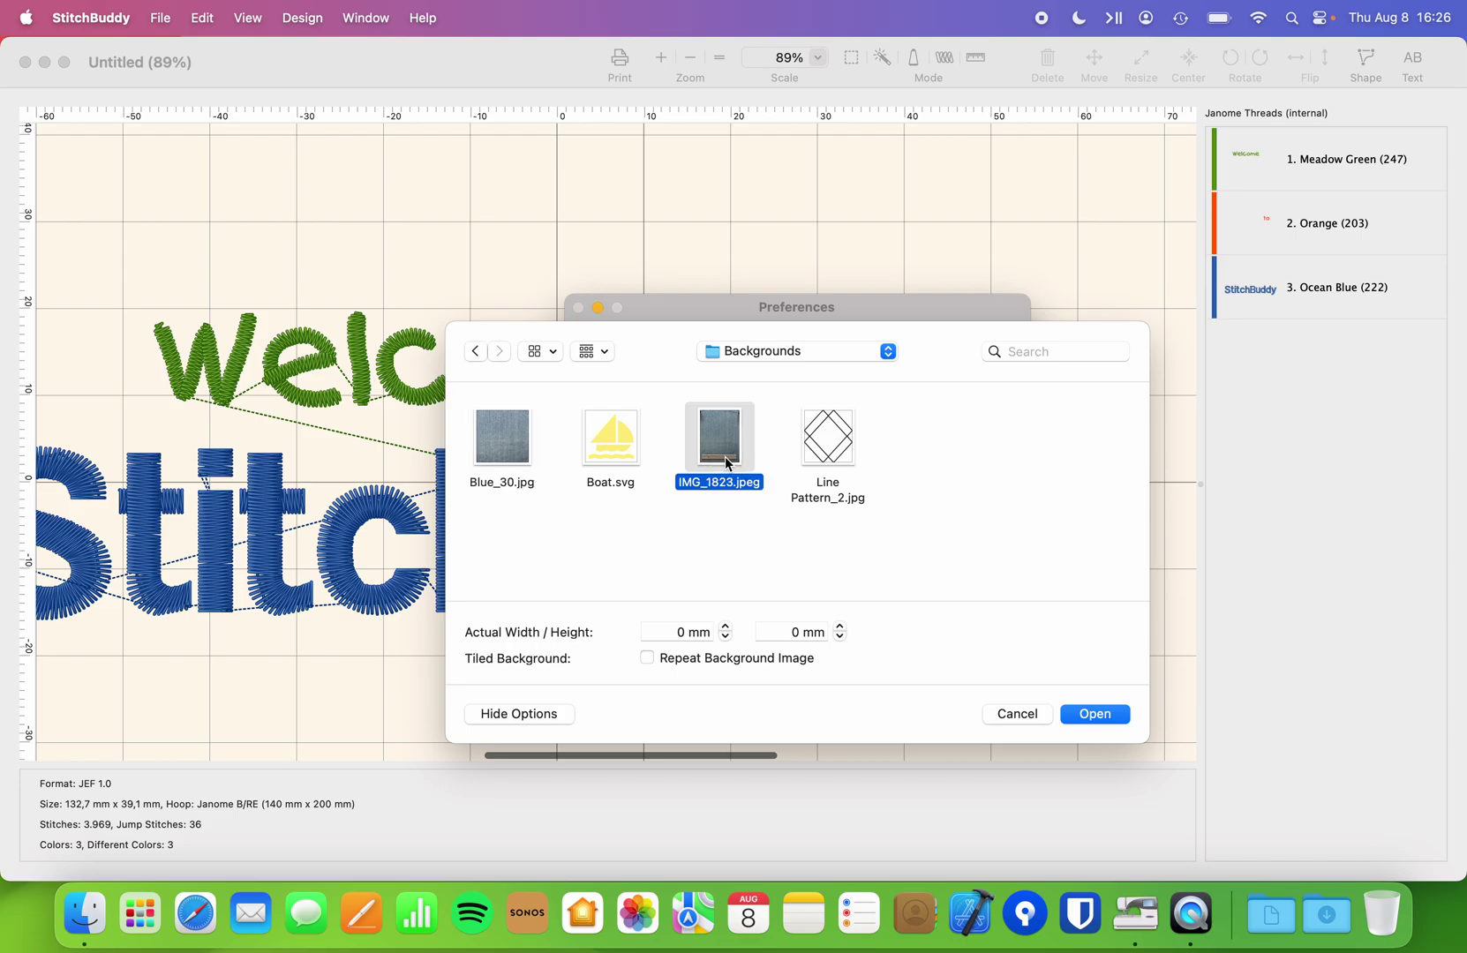
key(space)
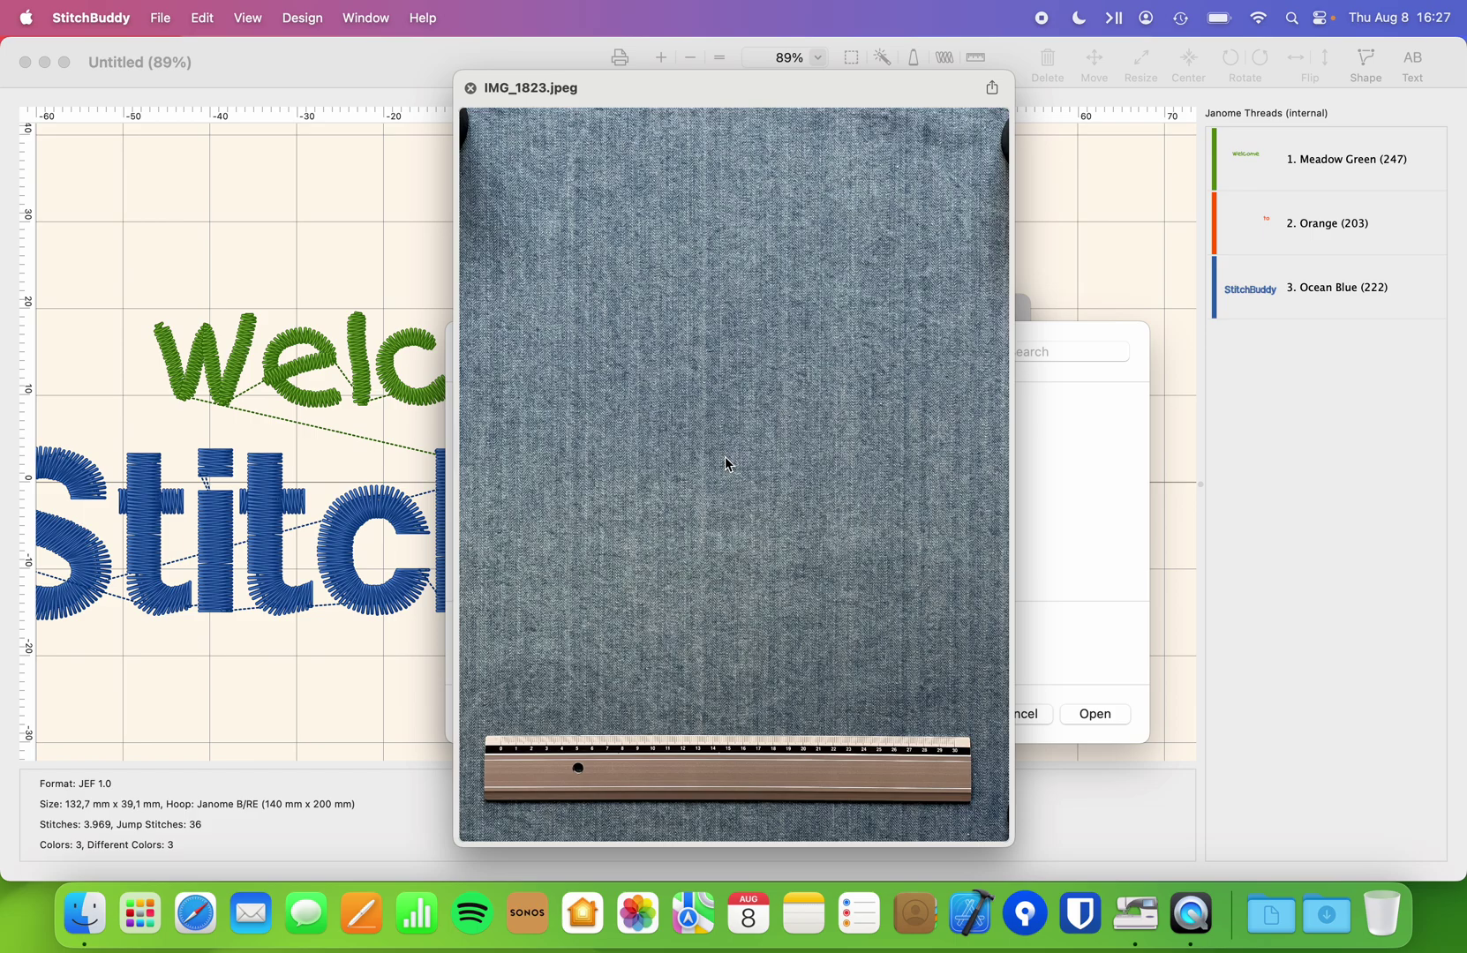
key(space)
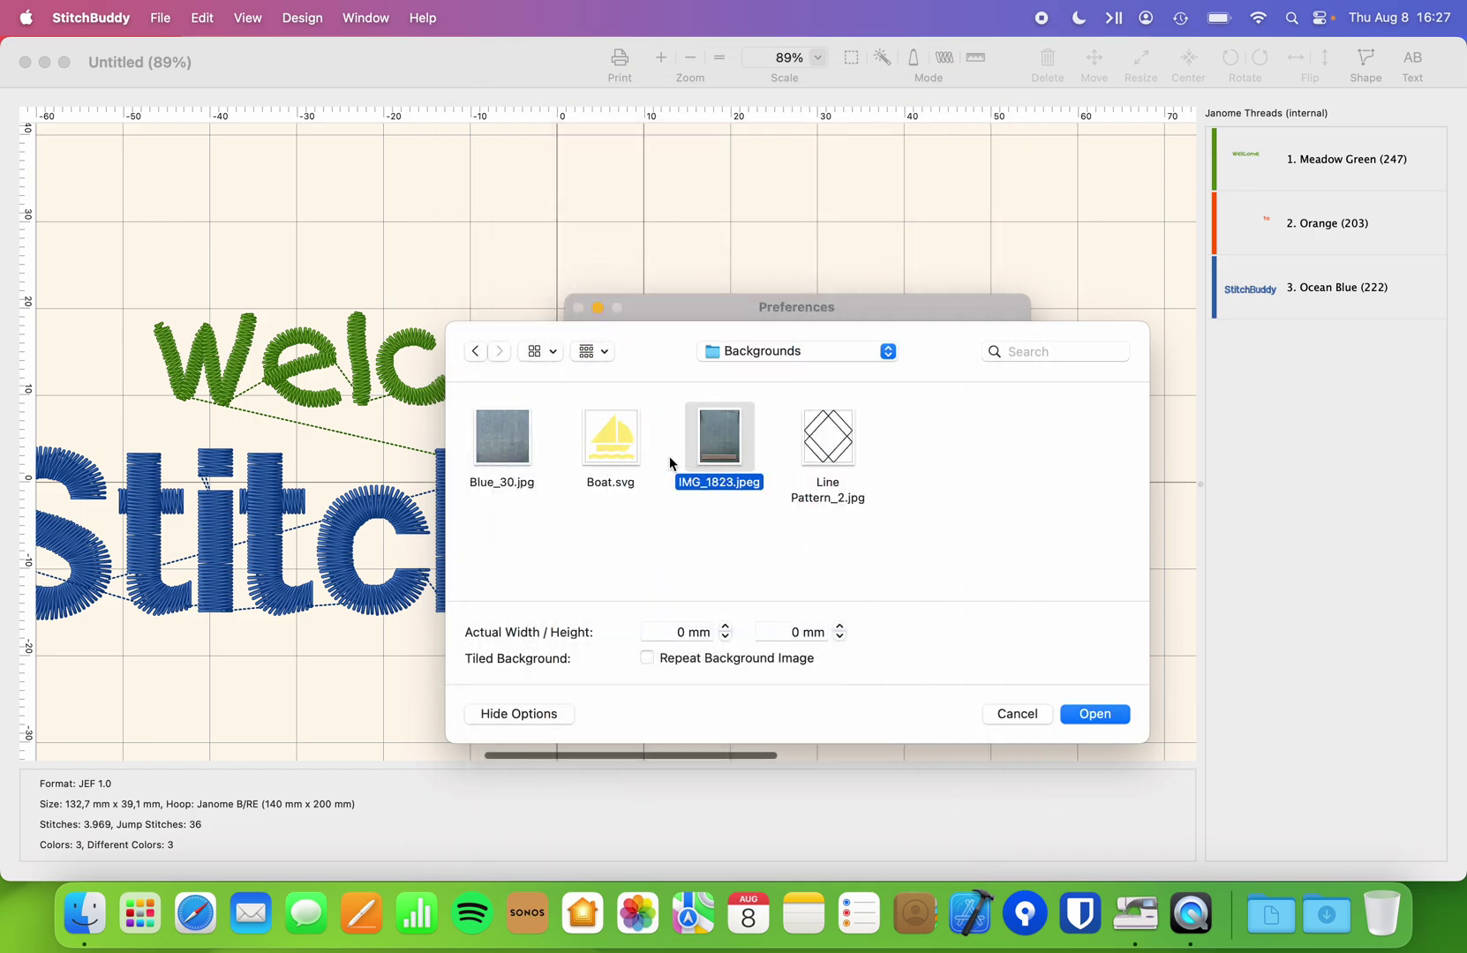
Load Blue_30.jpg as the background image with an actual width and height of 300 mm each
click(509, 439)
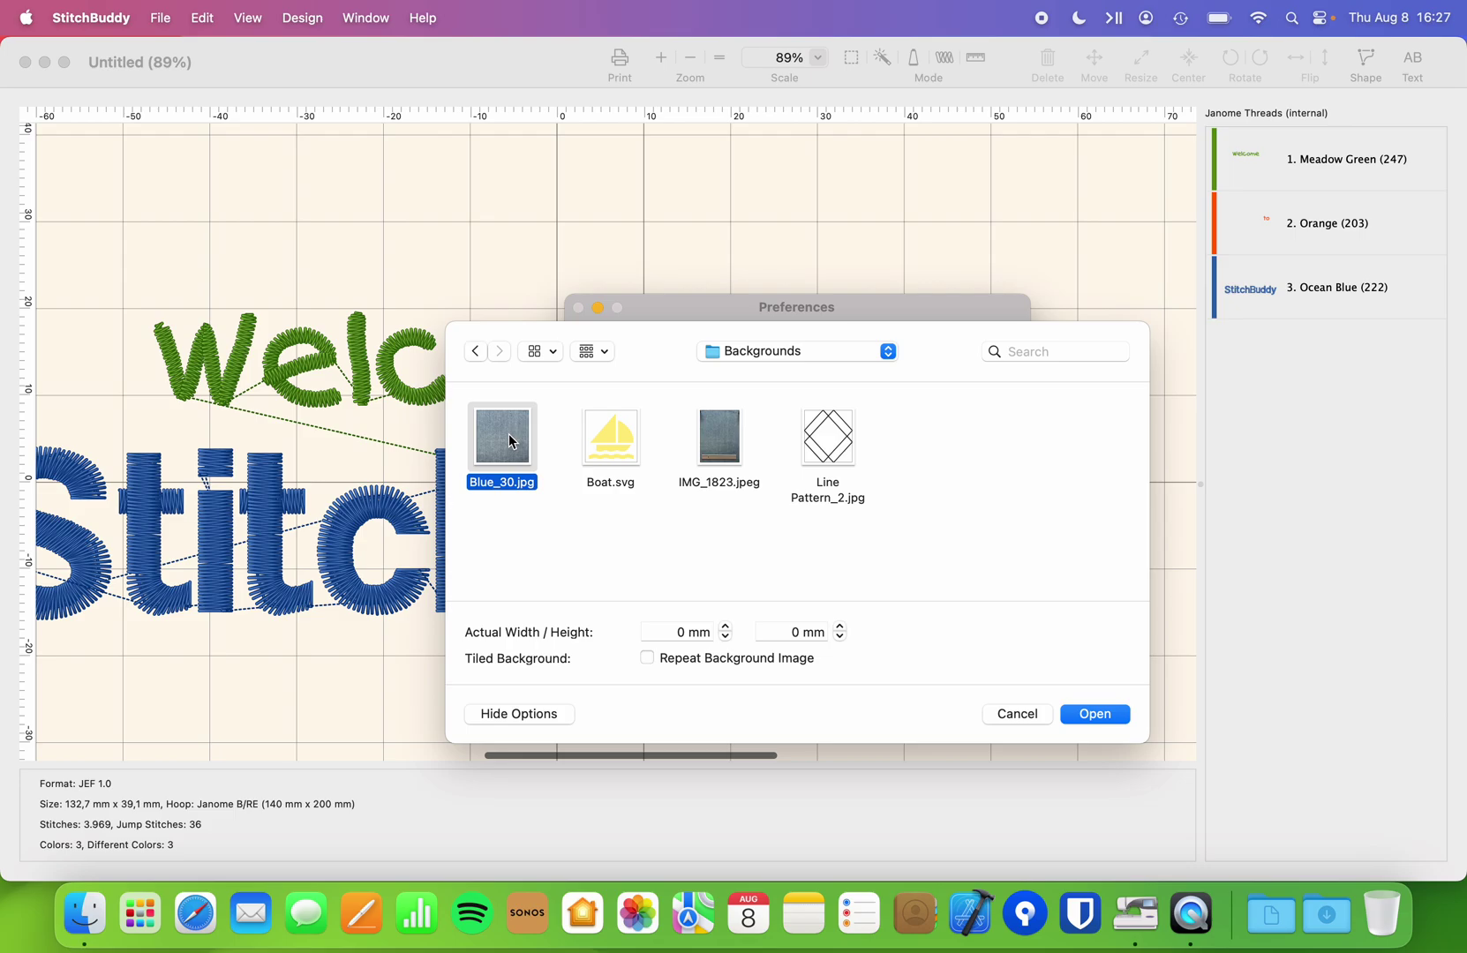
click(706, 627)
text(30)
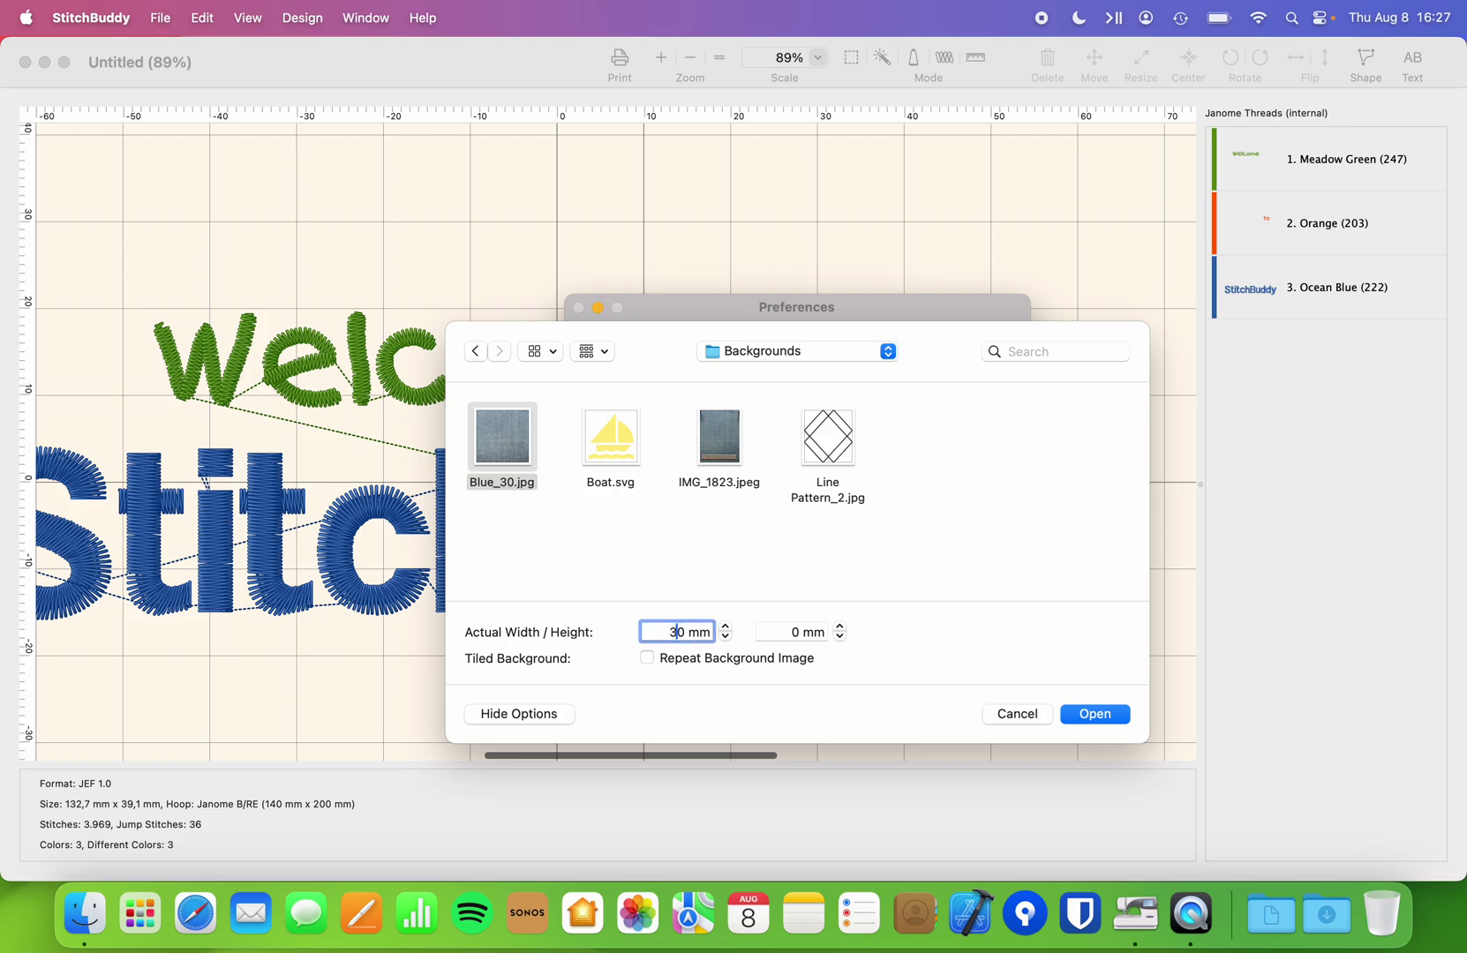
key(shift+Tab)
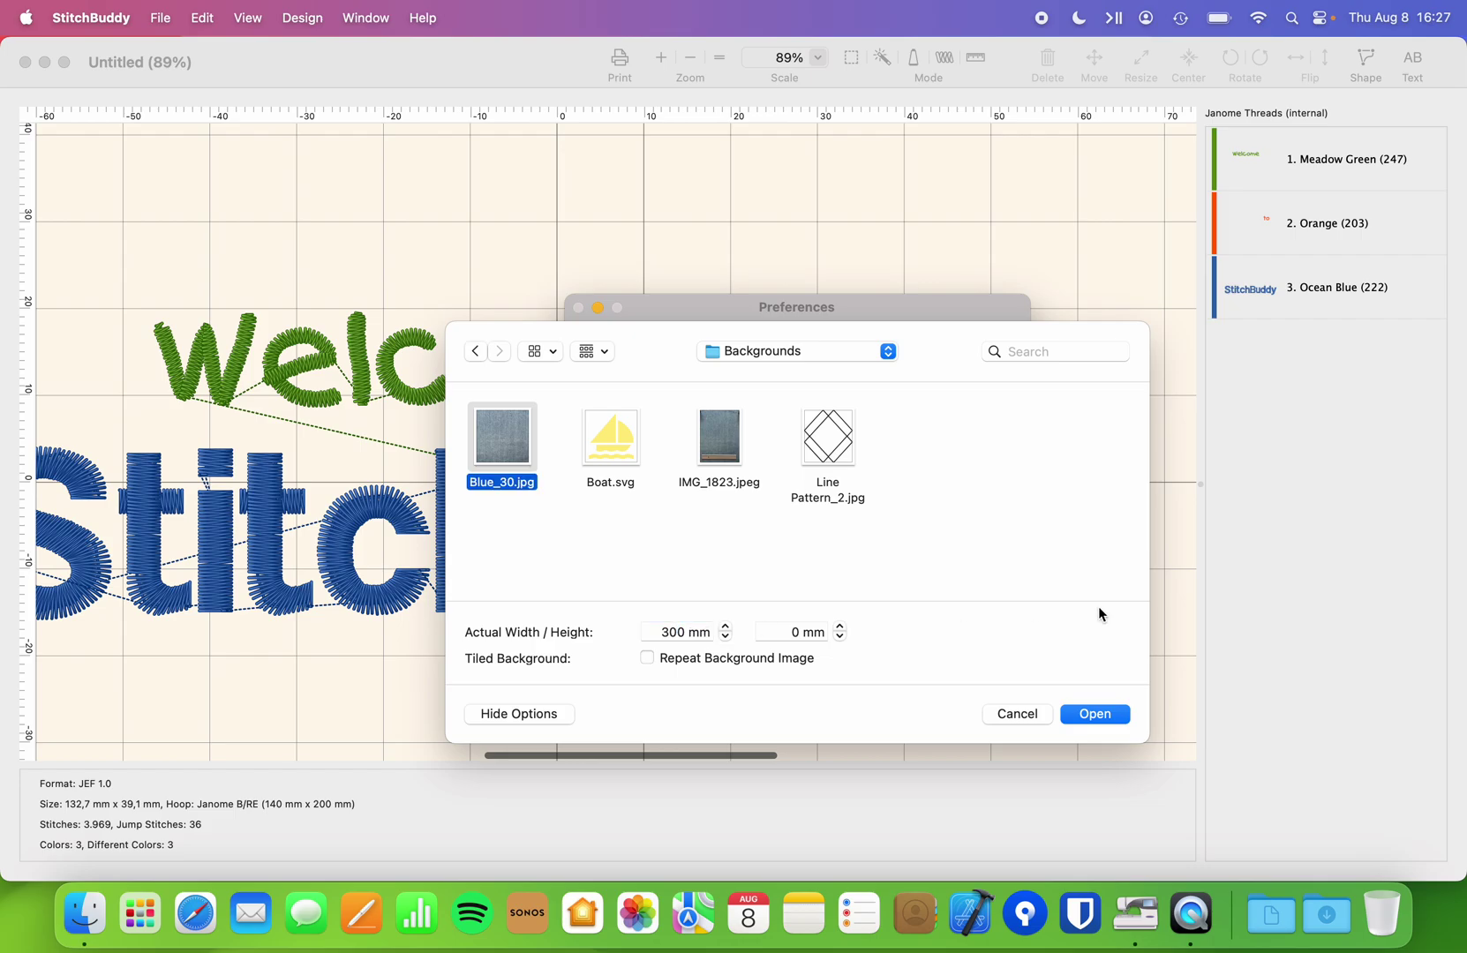
click(793, 632)
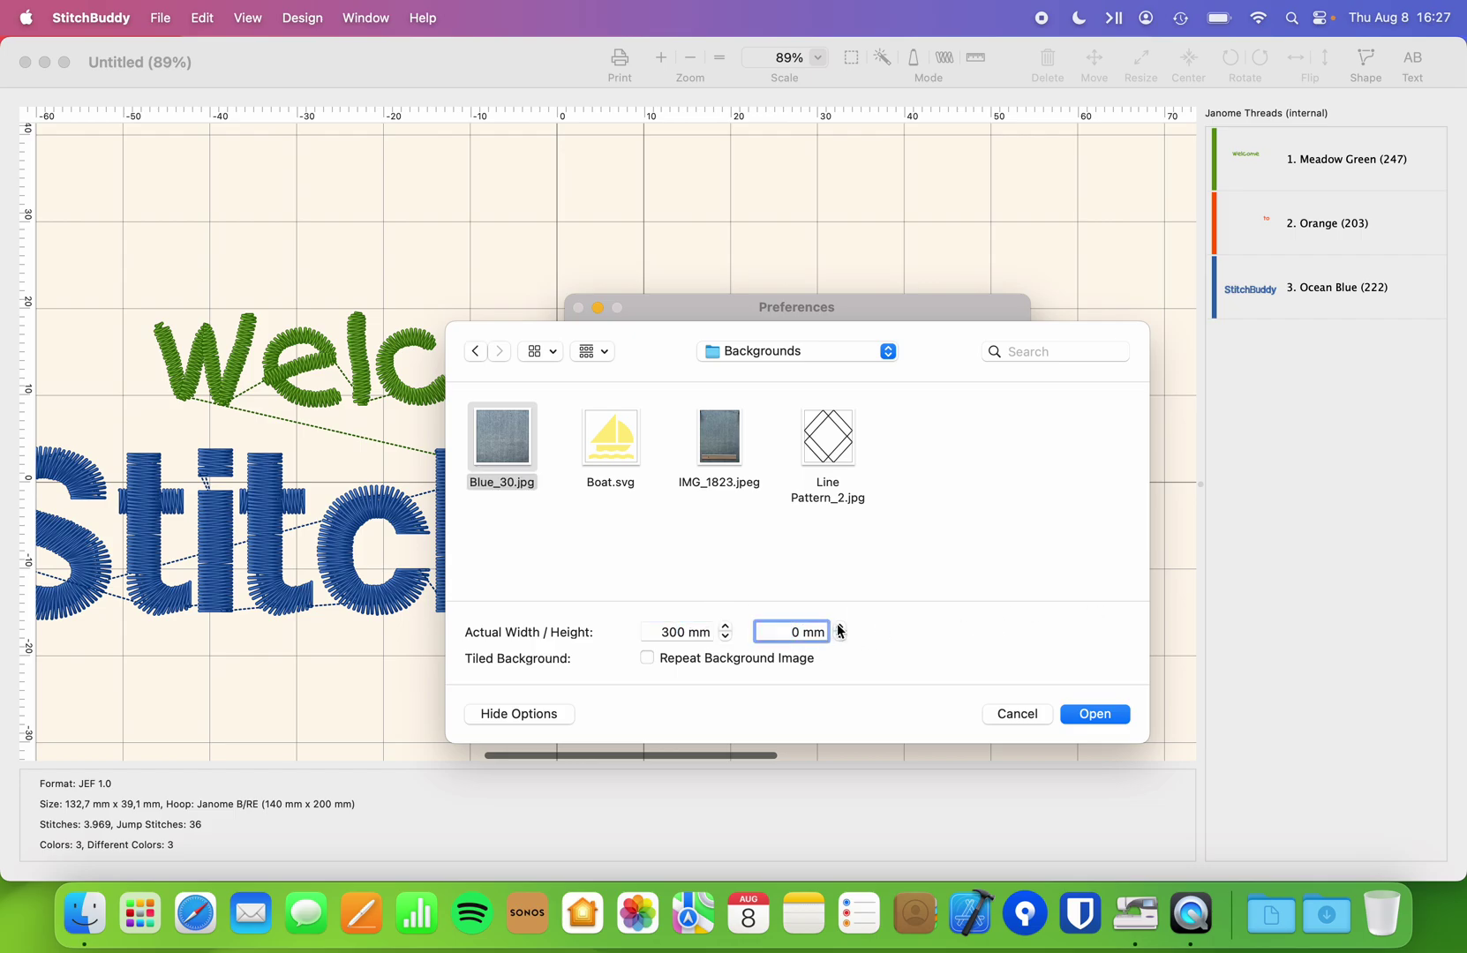
text(30)
key(super+a)
click(1109, 715)
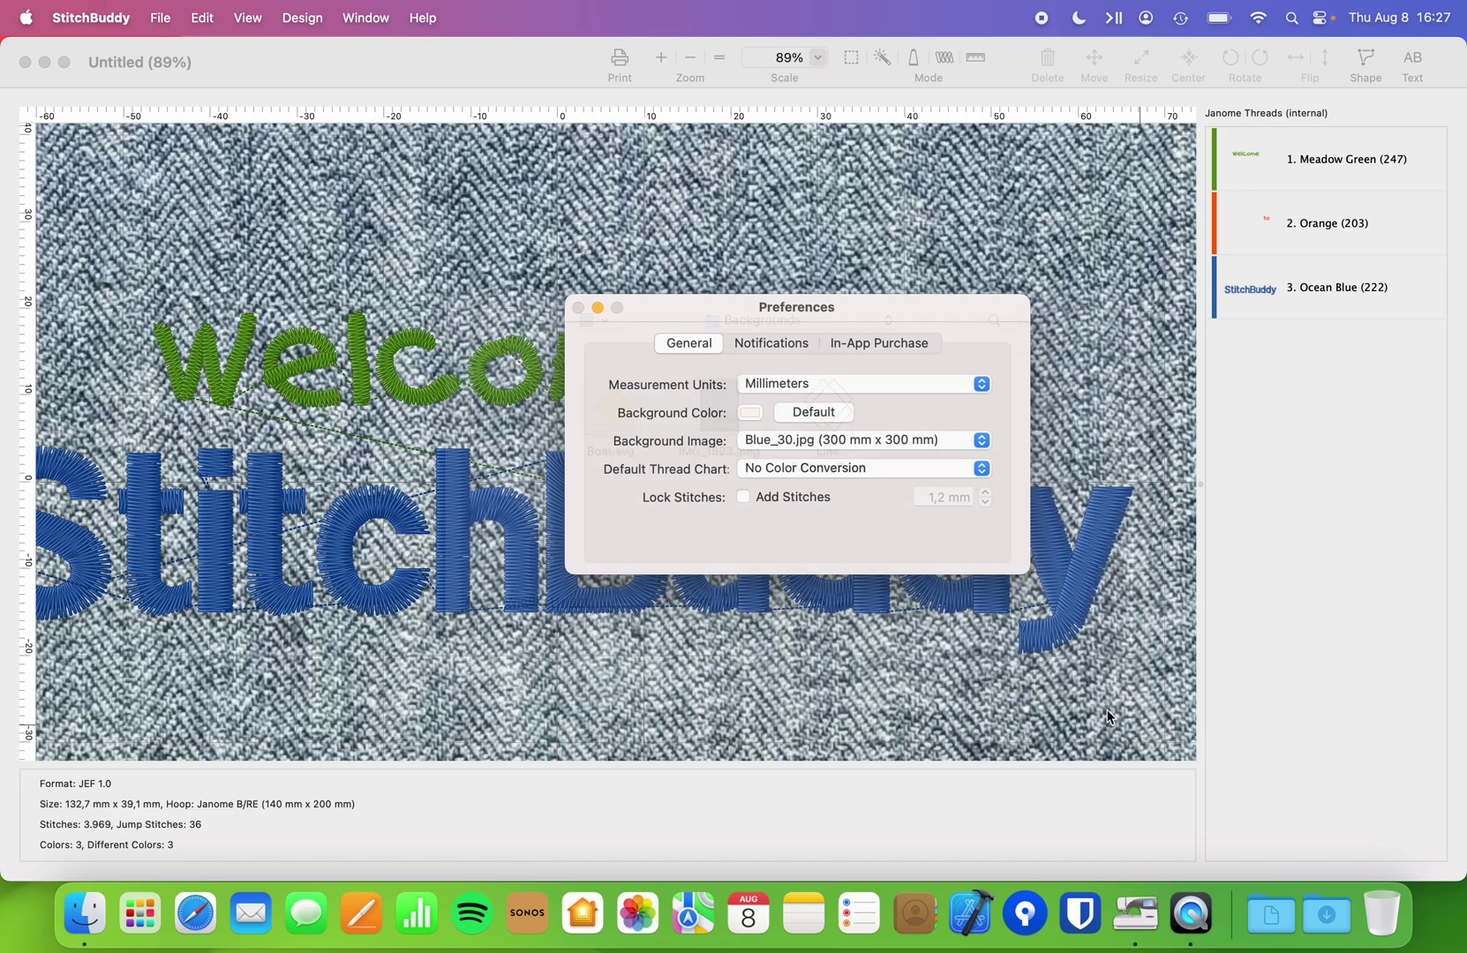
Move the Preferences window aside, examine the lettering on the denim background, and close Preferences
drag(707, 311, 1061, 514)
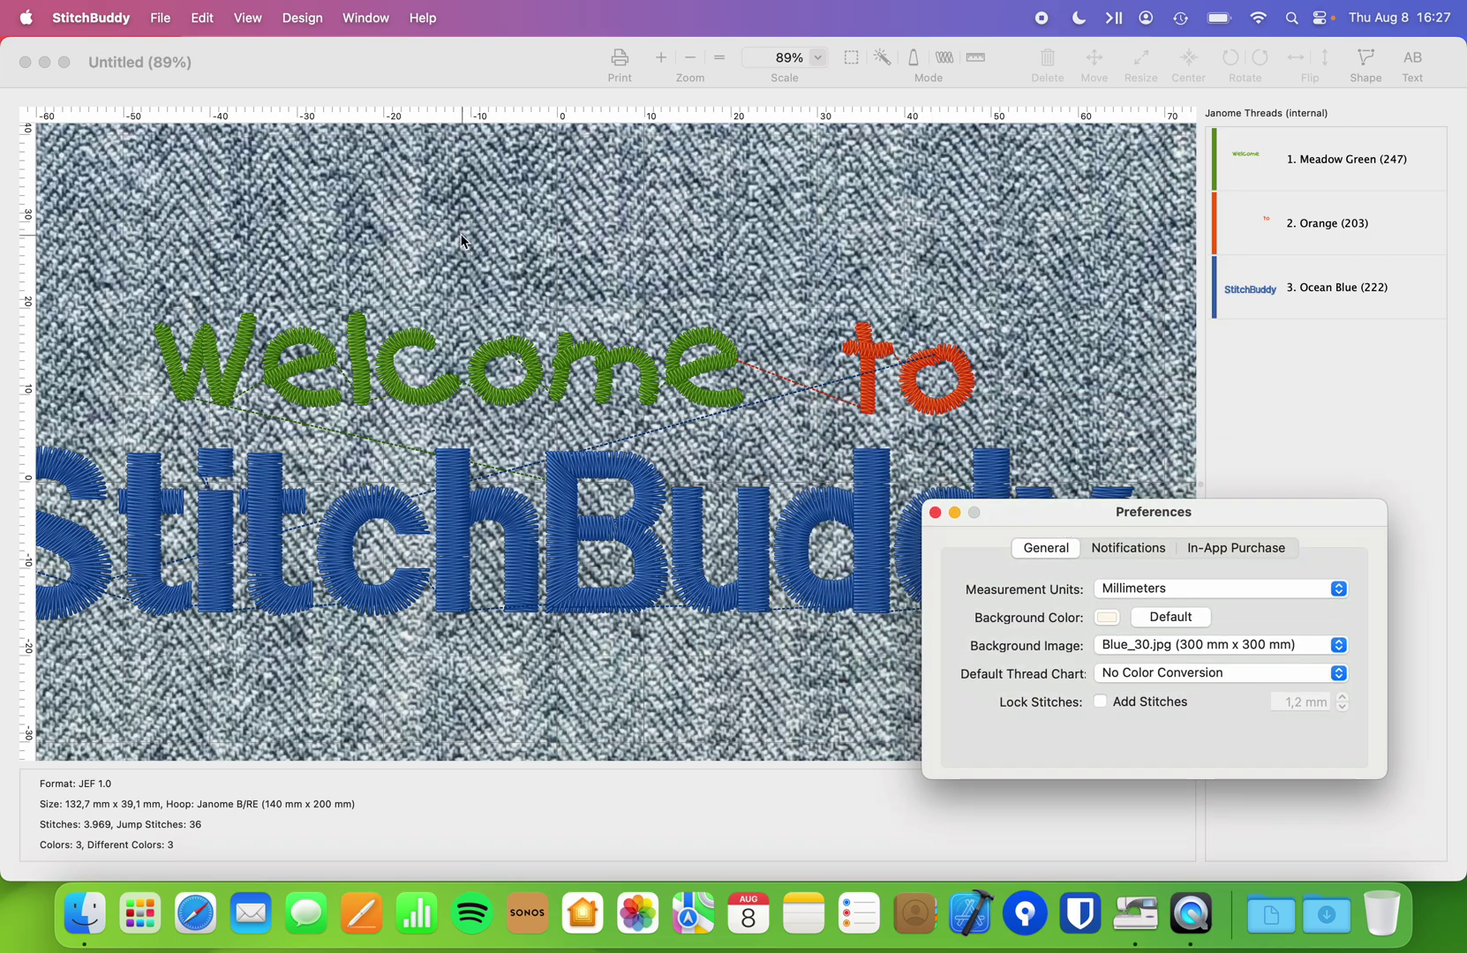
scroll(484, 252, up, 2)
scroll(484, 252, right, 1)
scroll(478, 256, down, 3)
scroll(478, 256, left, 2)
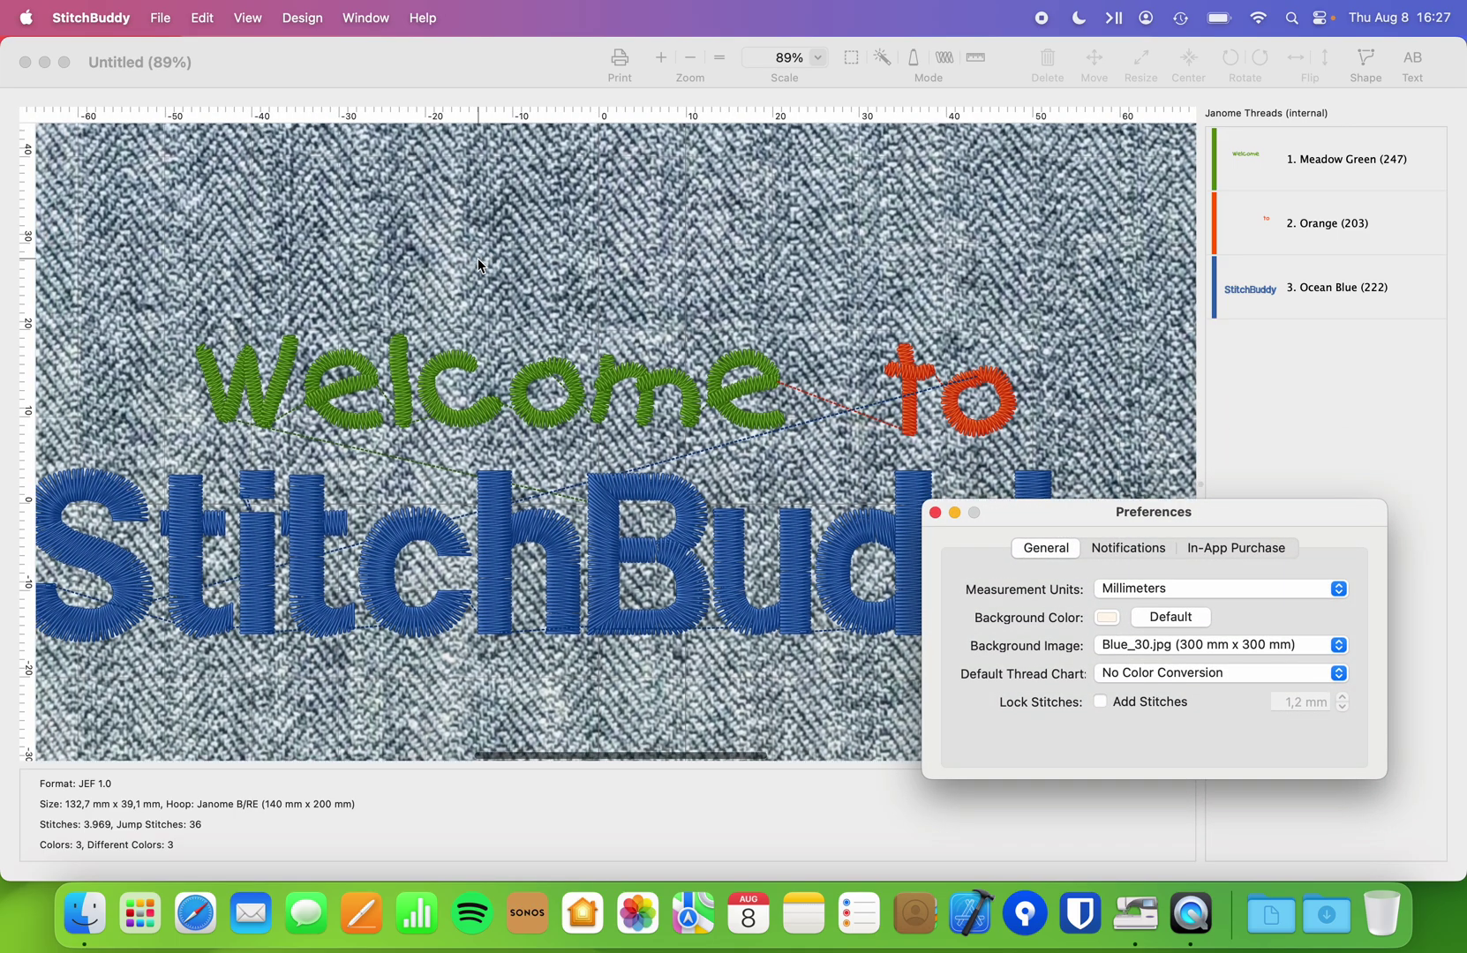
scroll(478, 261, down, 3)
scroll(479, 261, left, 1)
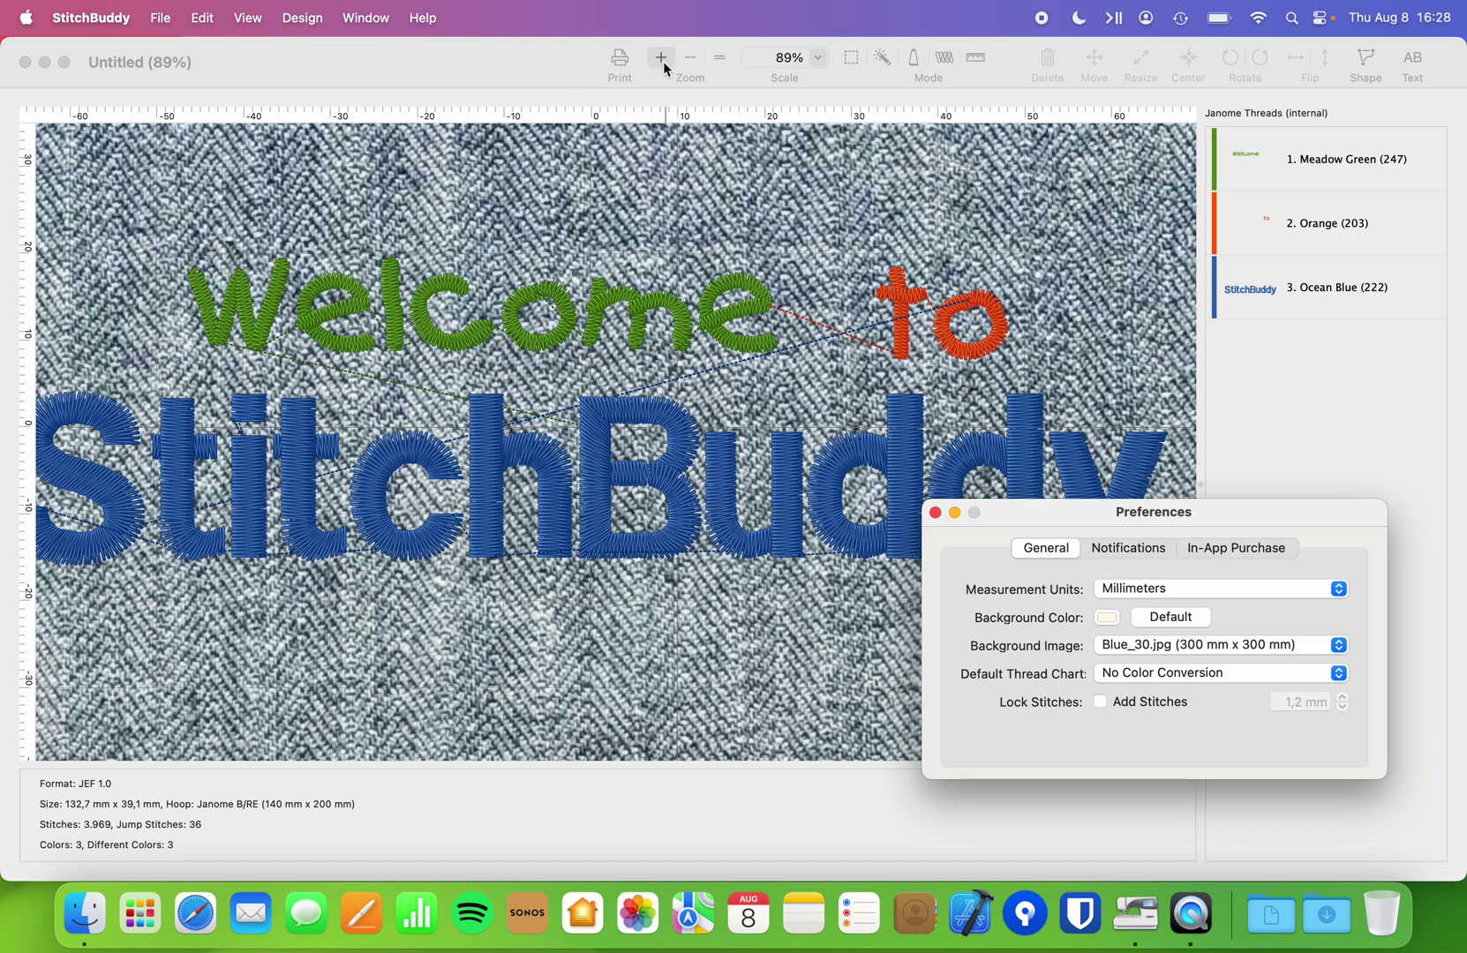
key(super+w)
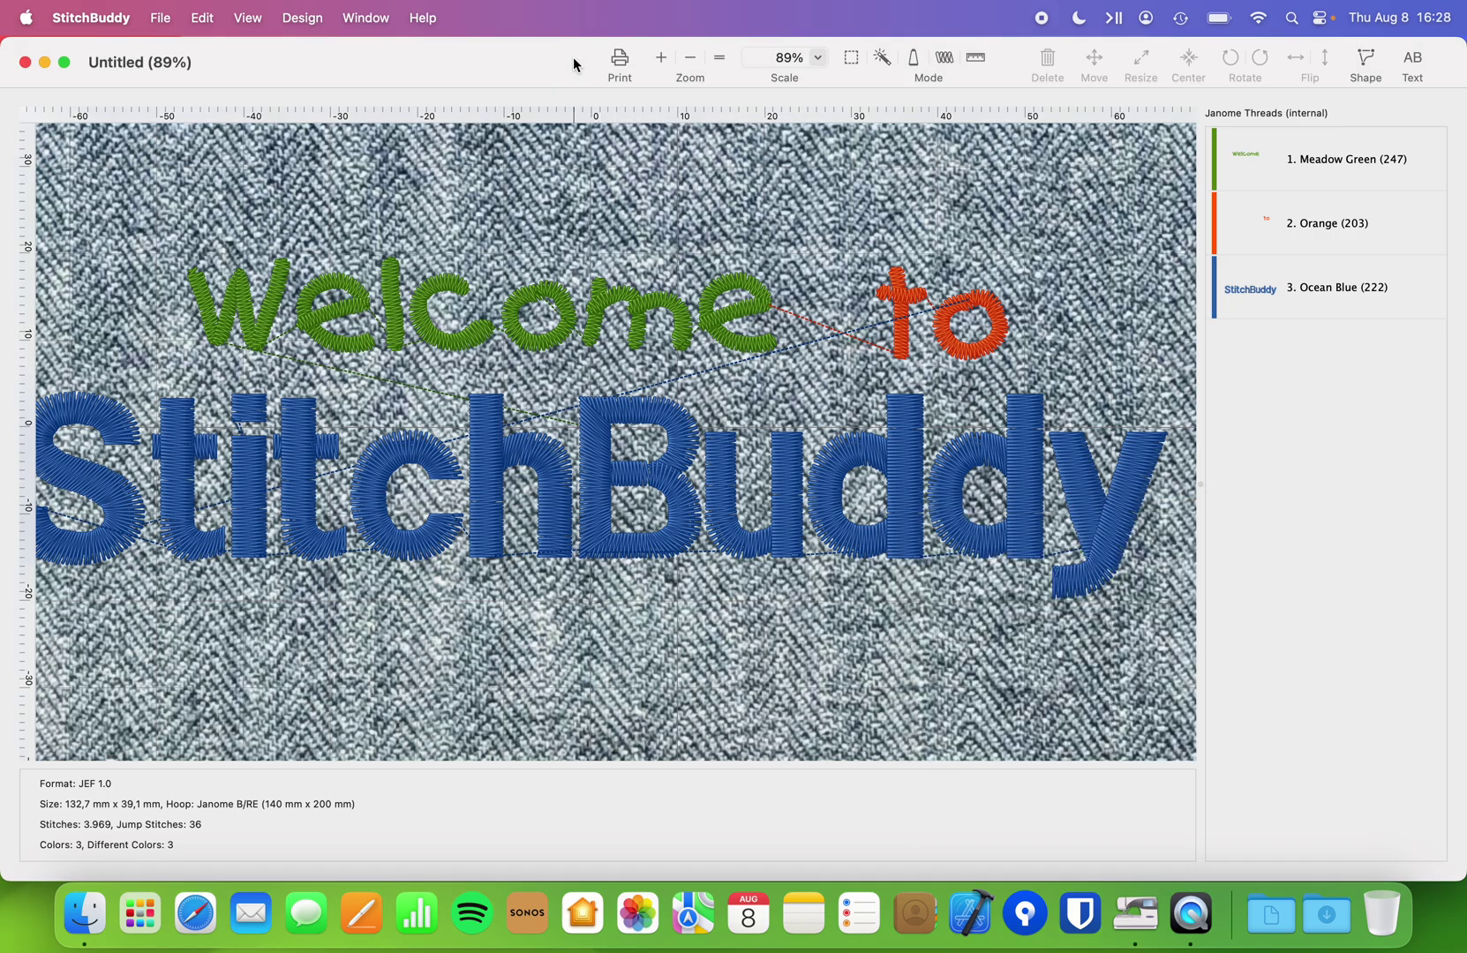
Zoom out to 14% to view the background image's full extent, and fit the design back in the window
click(688, 60)
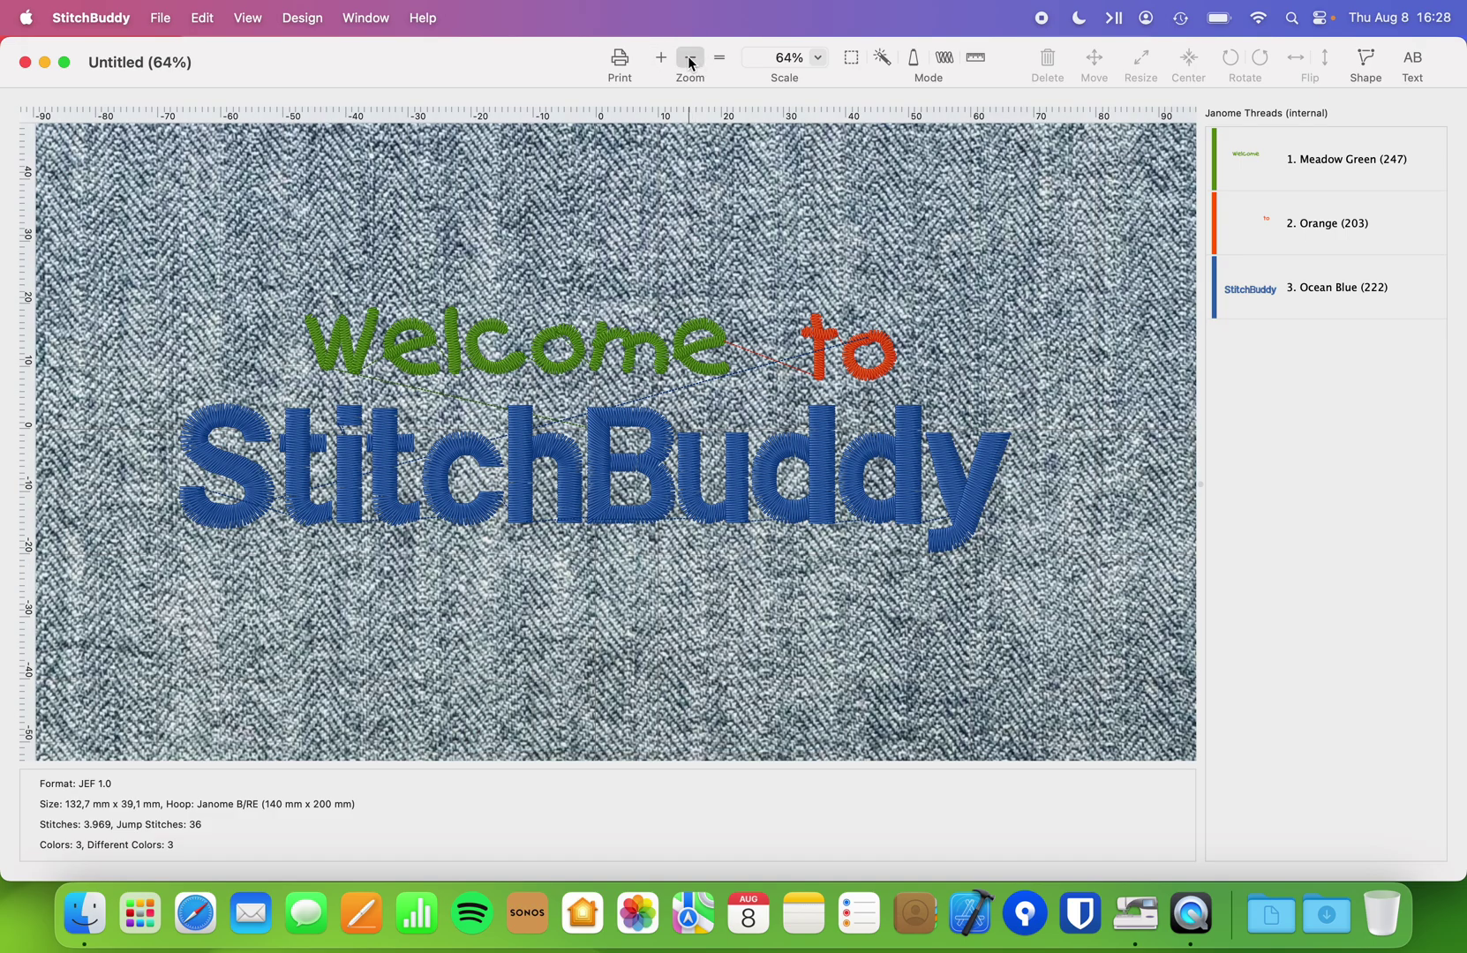
click(689, 61)
click(688, 60)
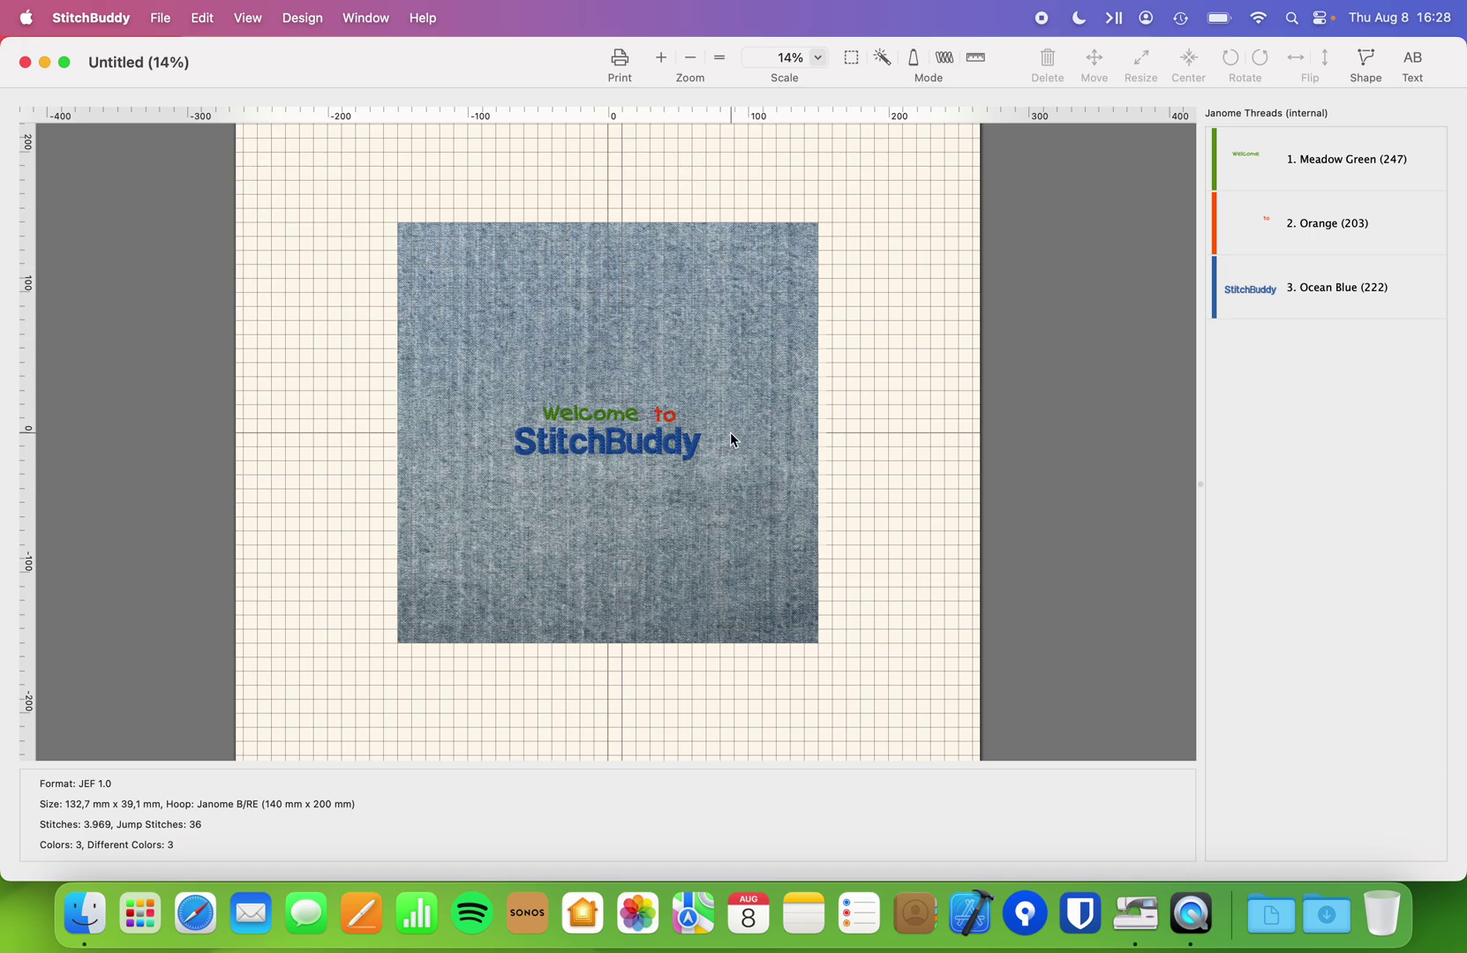
click(718, 60)
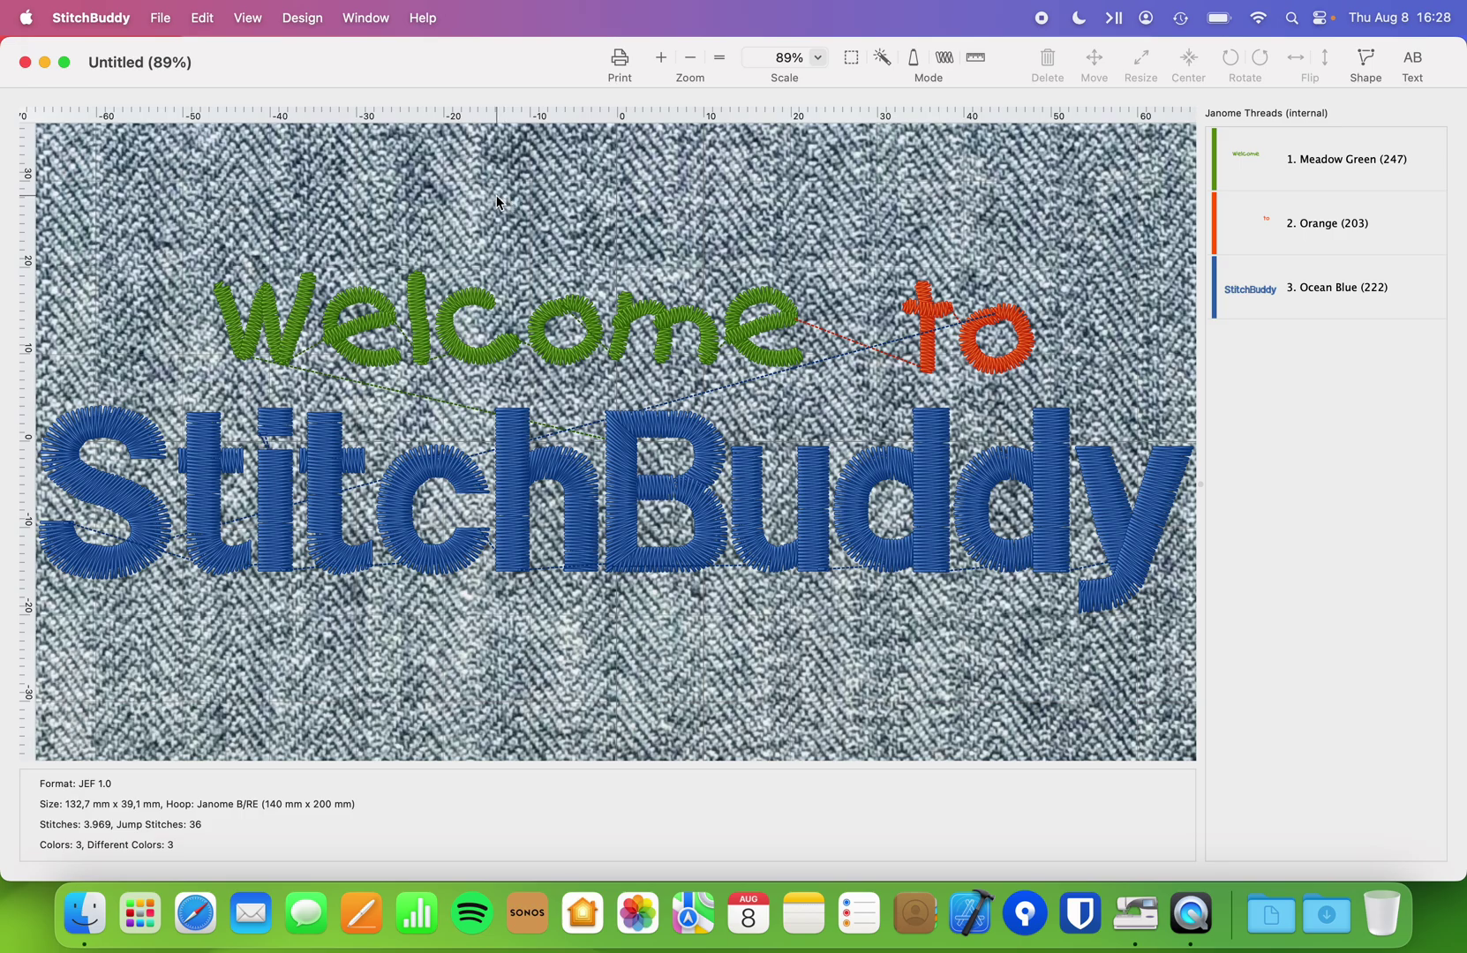
Reopen the background image selection in the settings, and select and preview Line Pattern_2.jpg
click(79, 14)
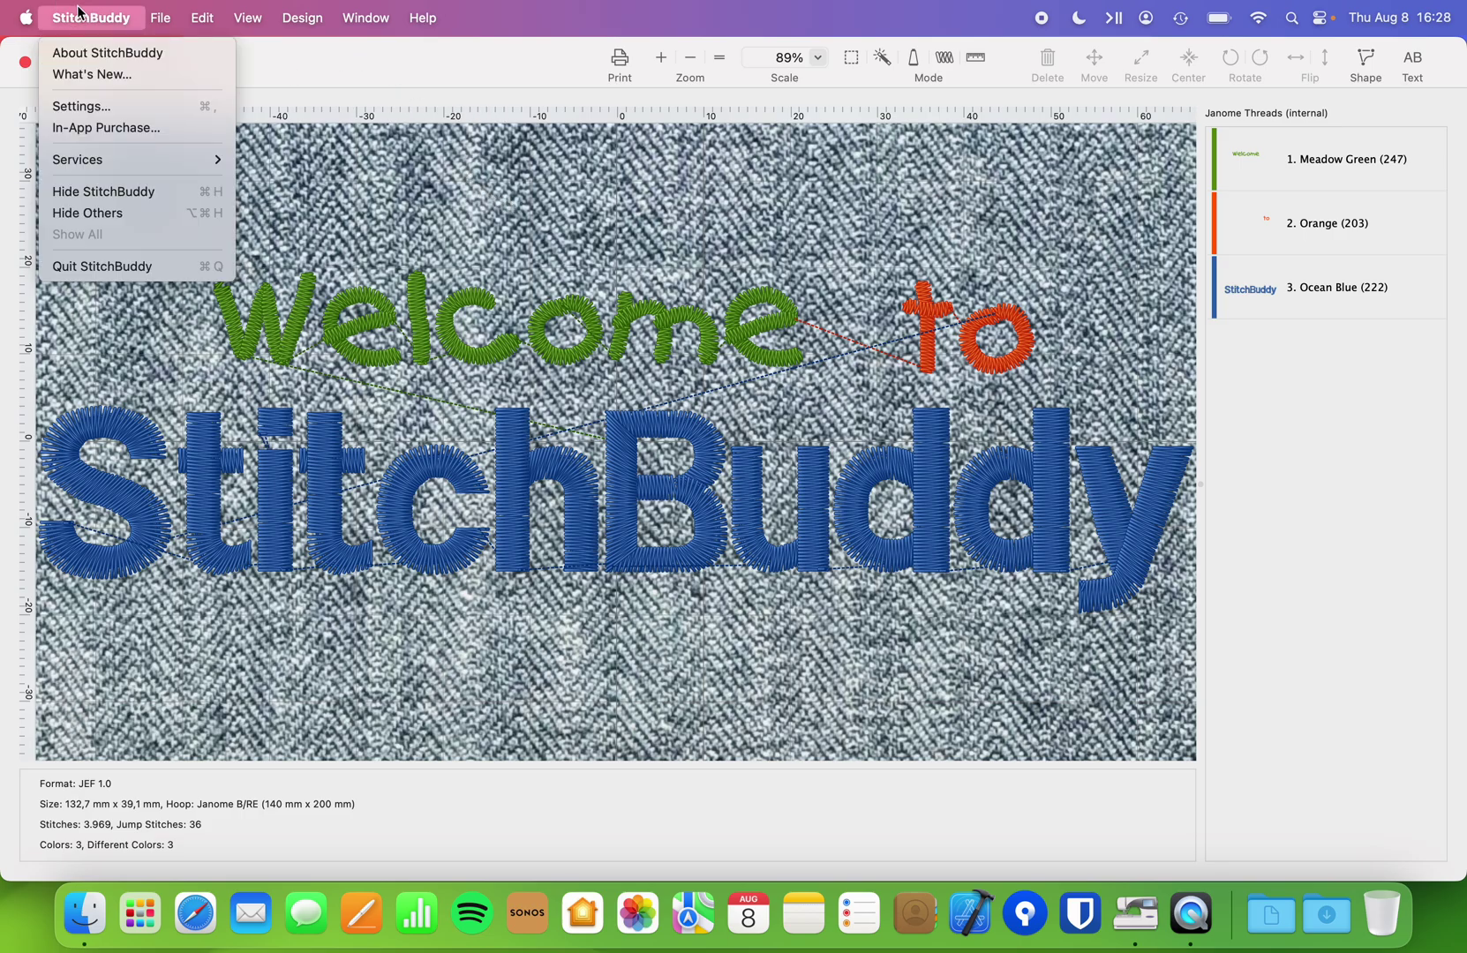
click(99, 106)
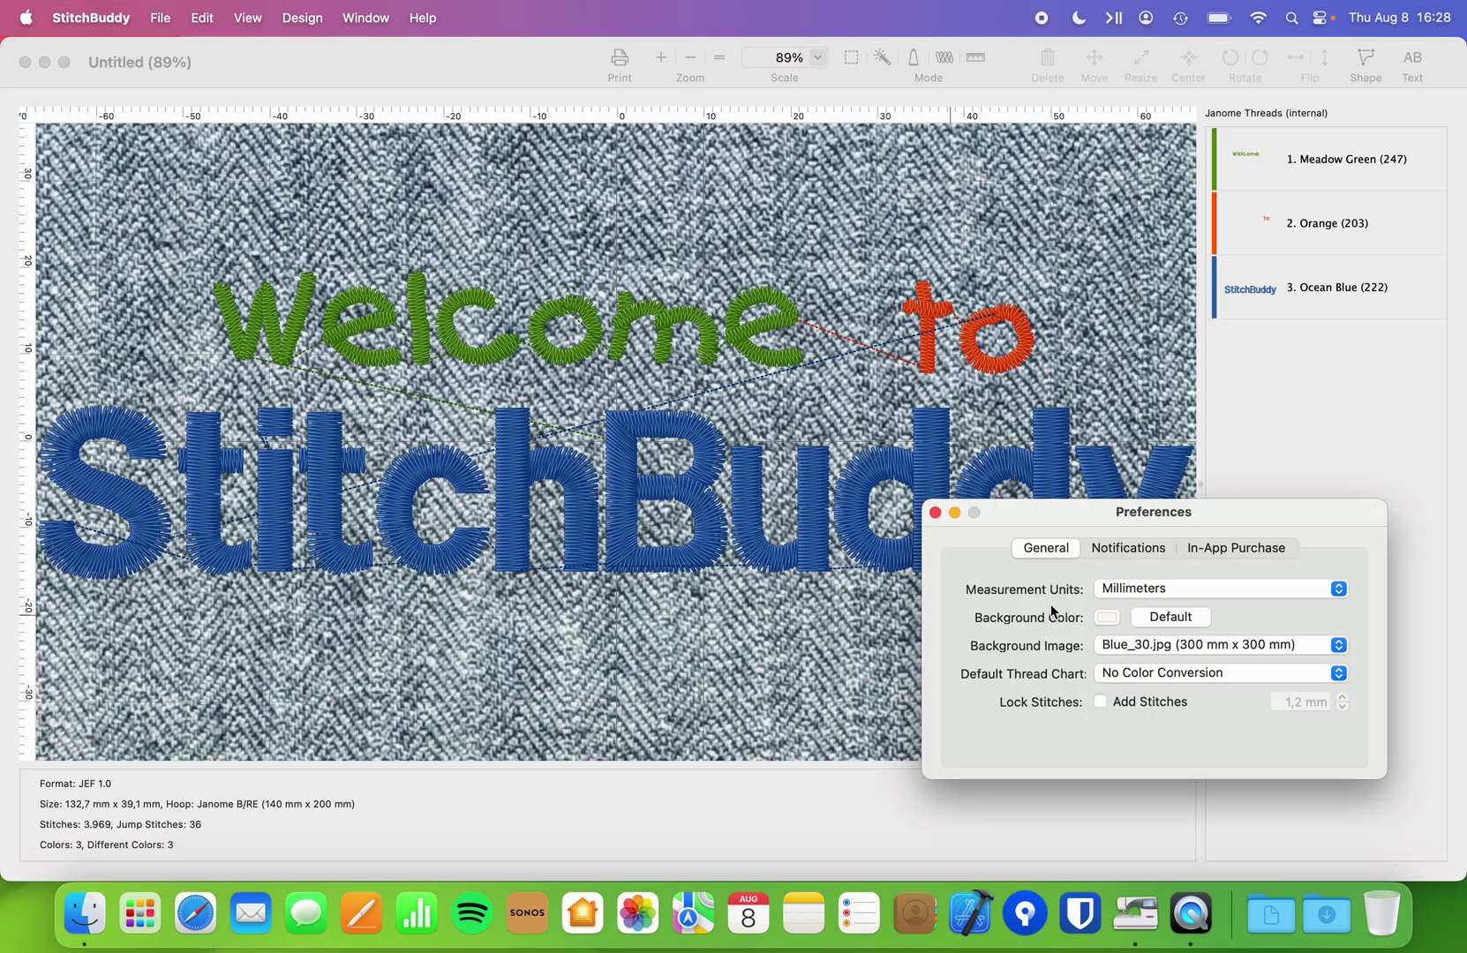
click(1216, 653)
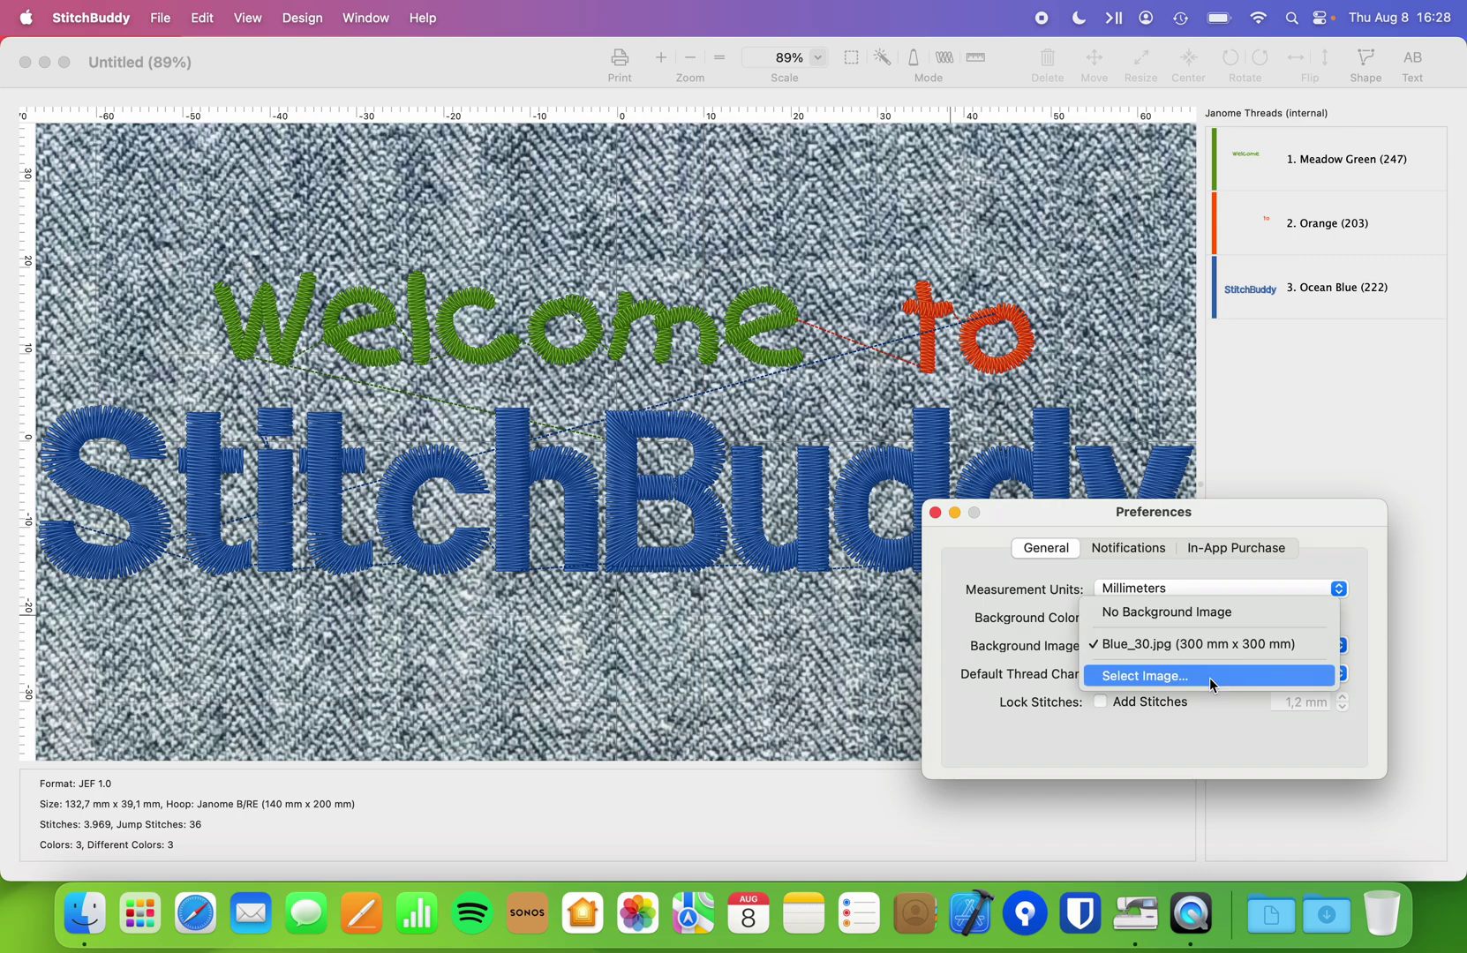
click(1209, 677)
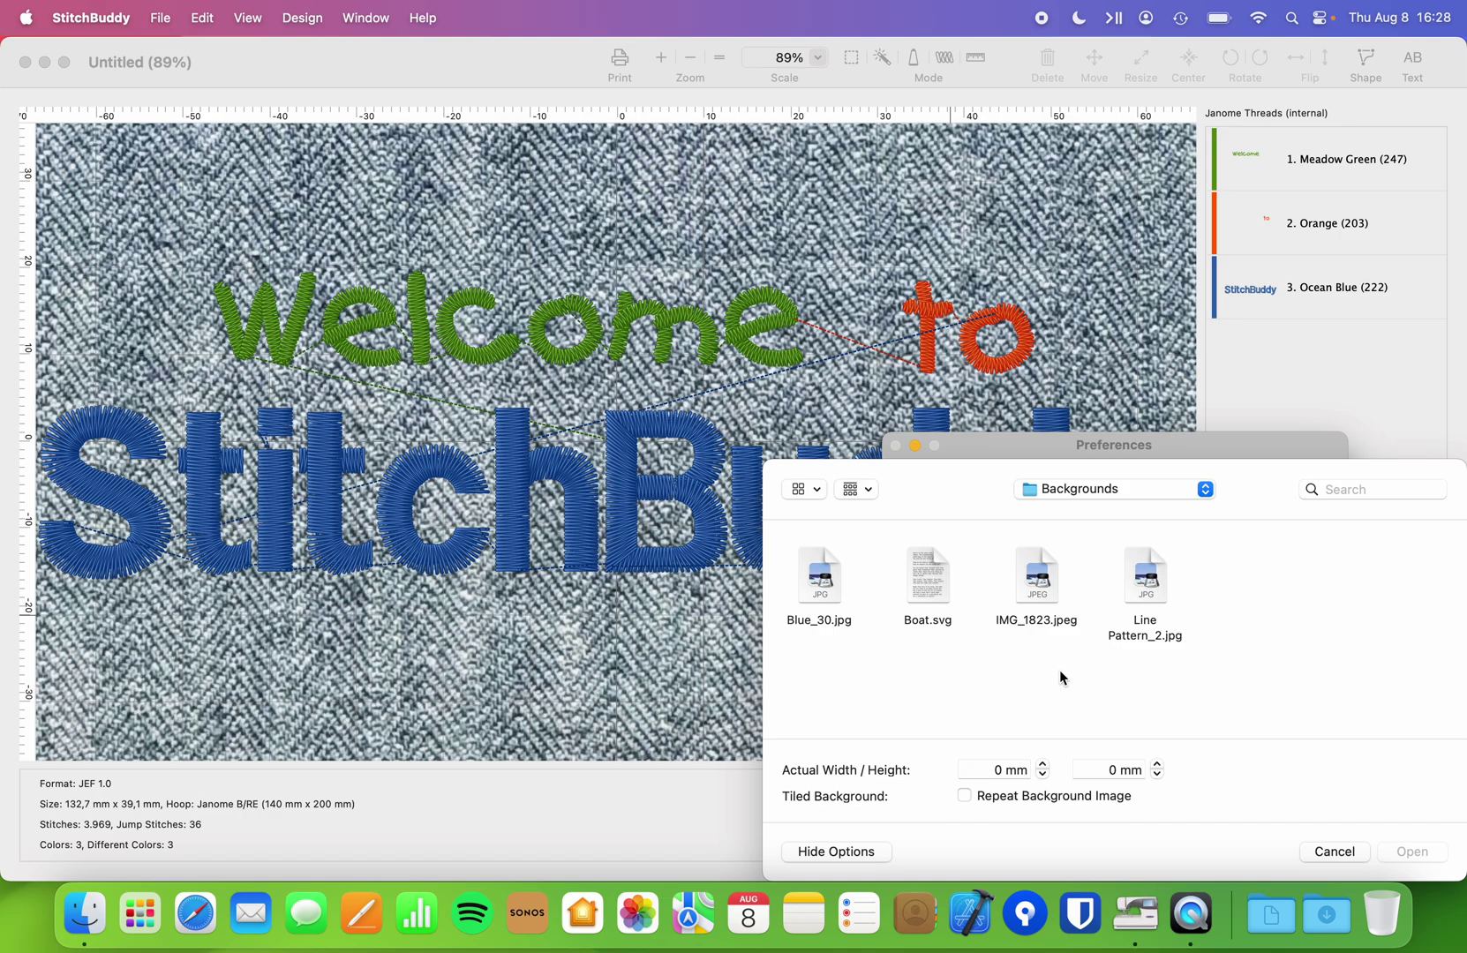
click(1150, 587)
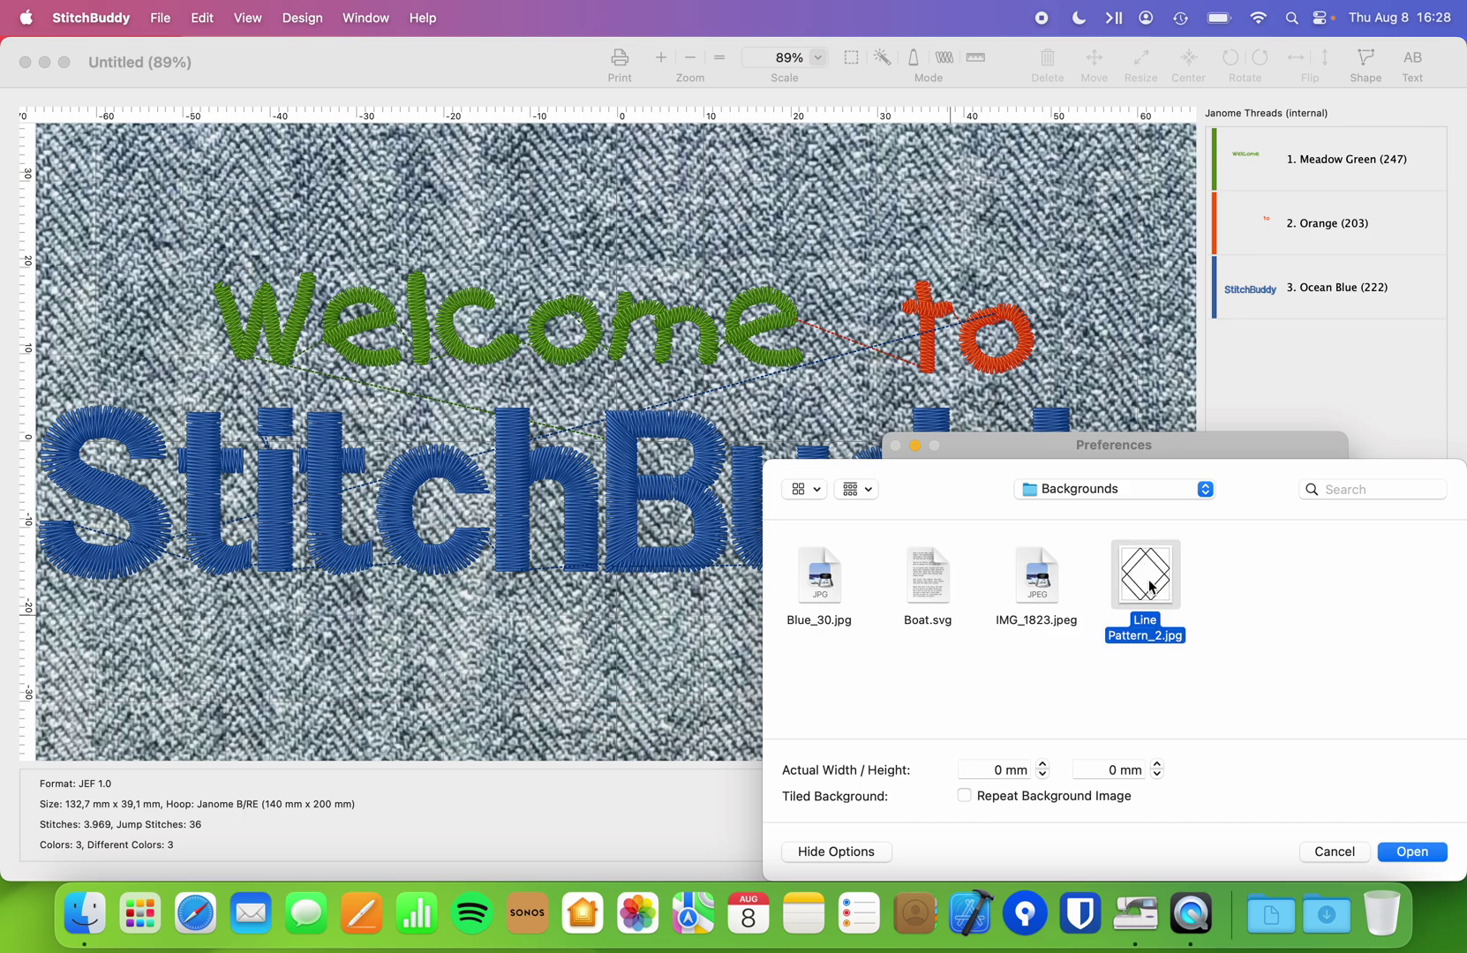
key(space)
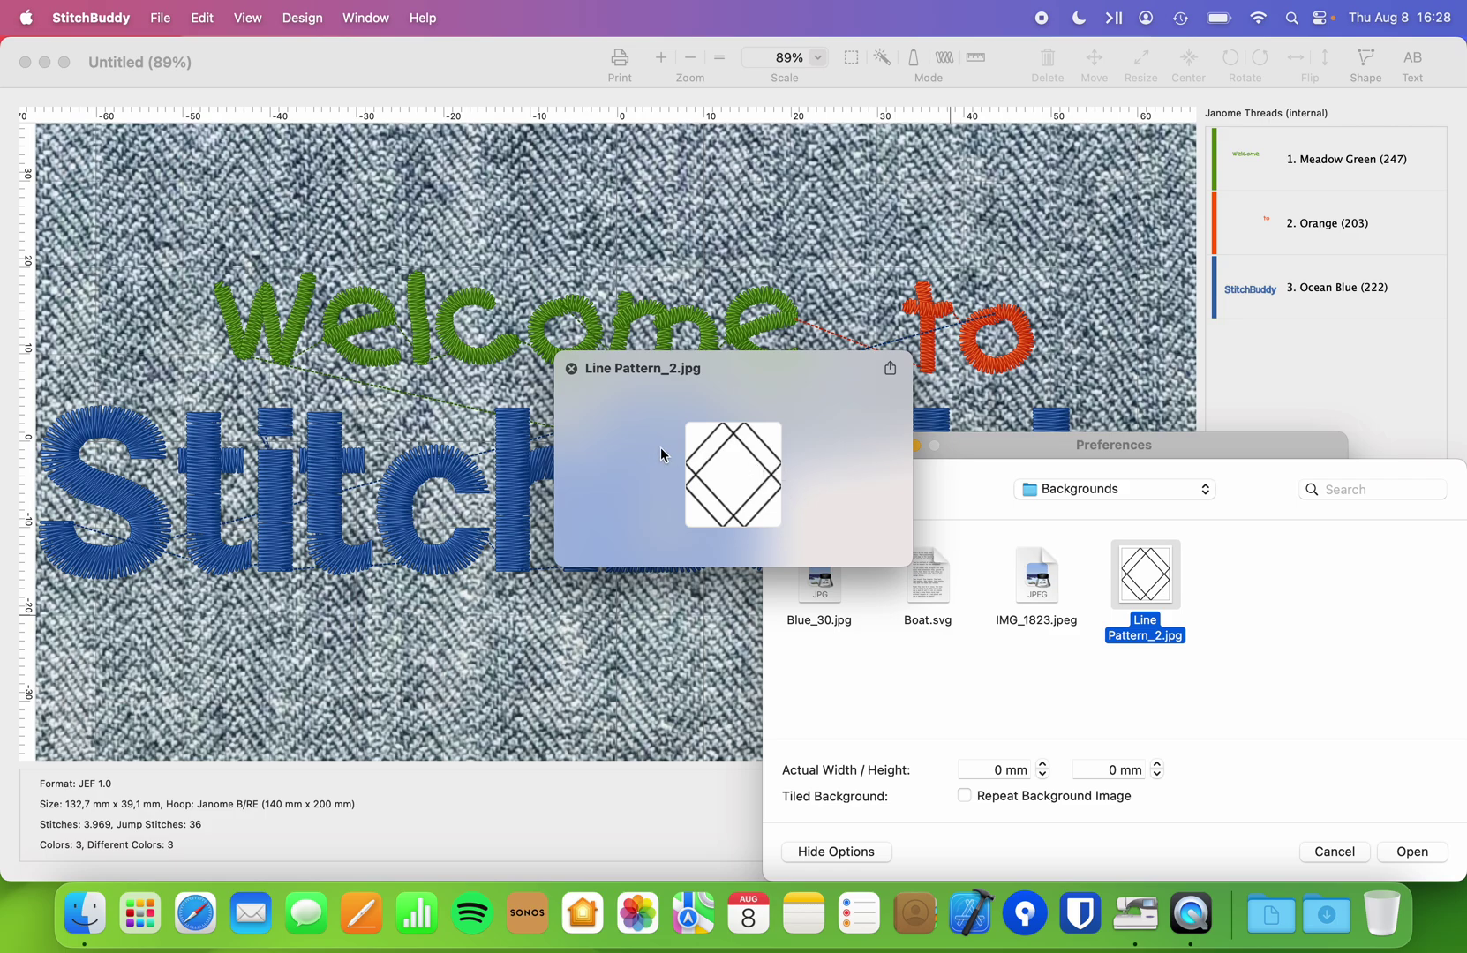
key(space)
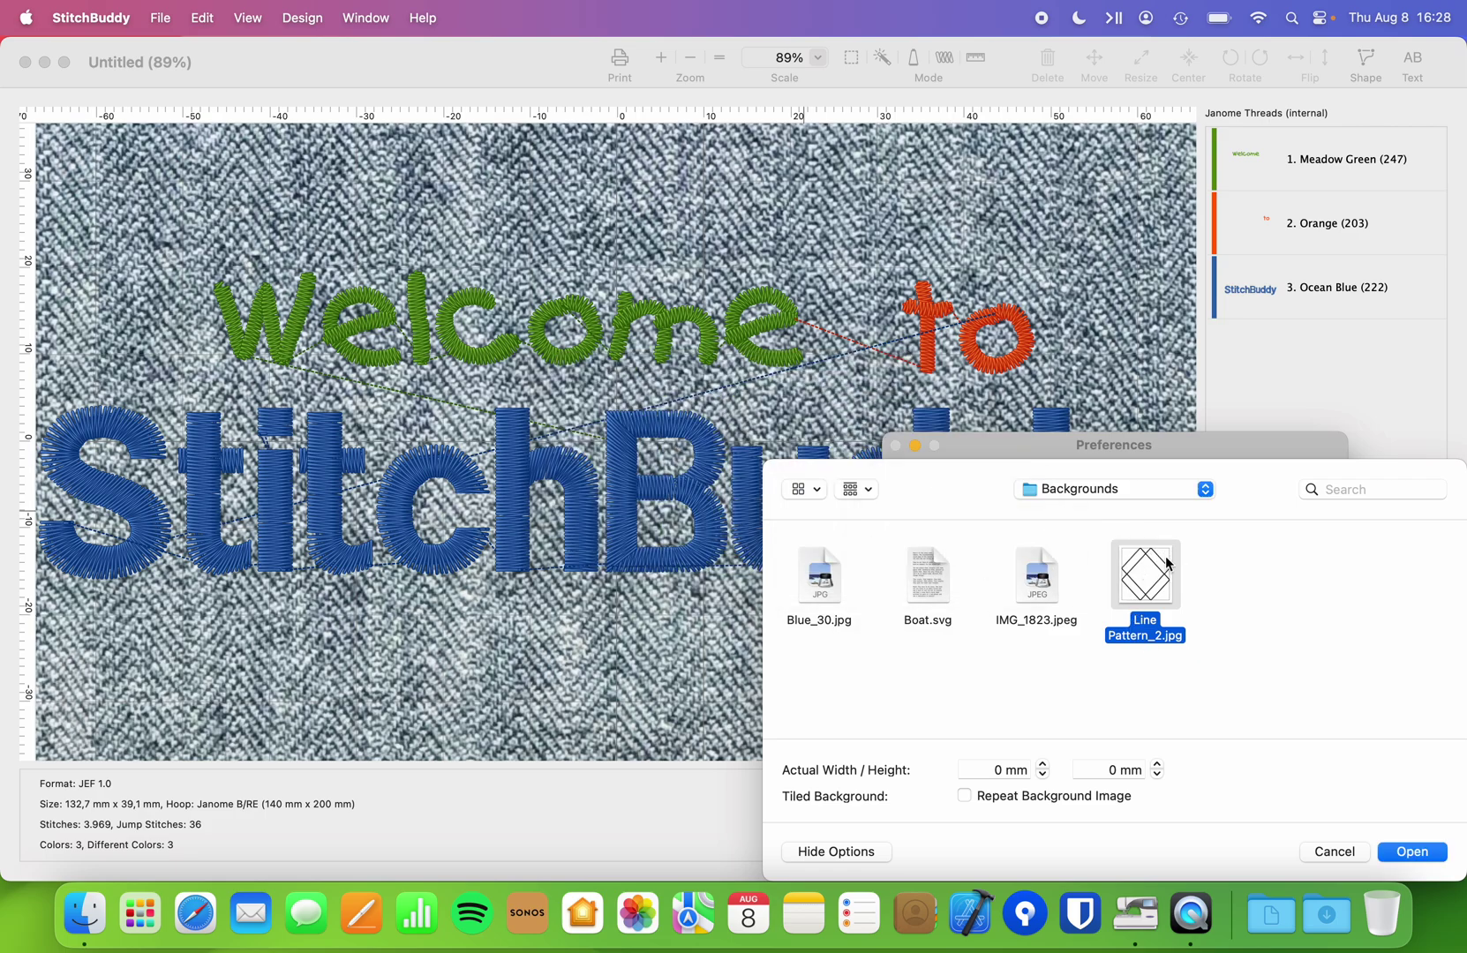
Set the actual width and height of Line Pattern_2.jpg to 2 mm each
click(1043, 766)
click(1042, 766)
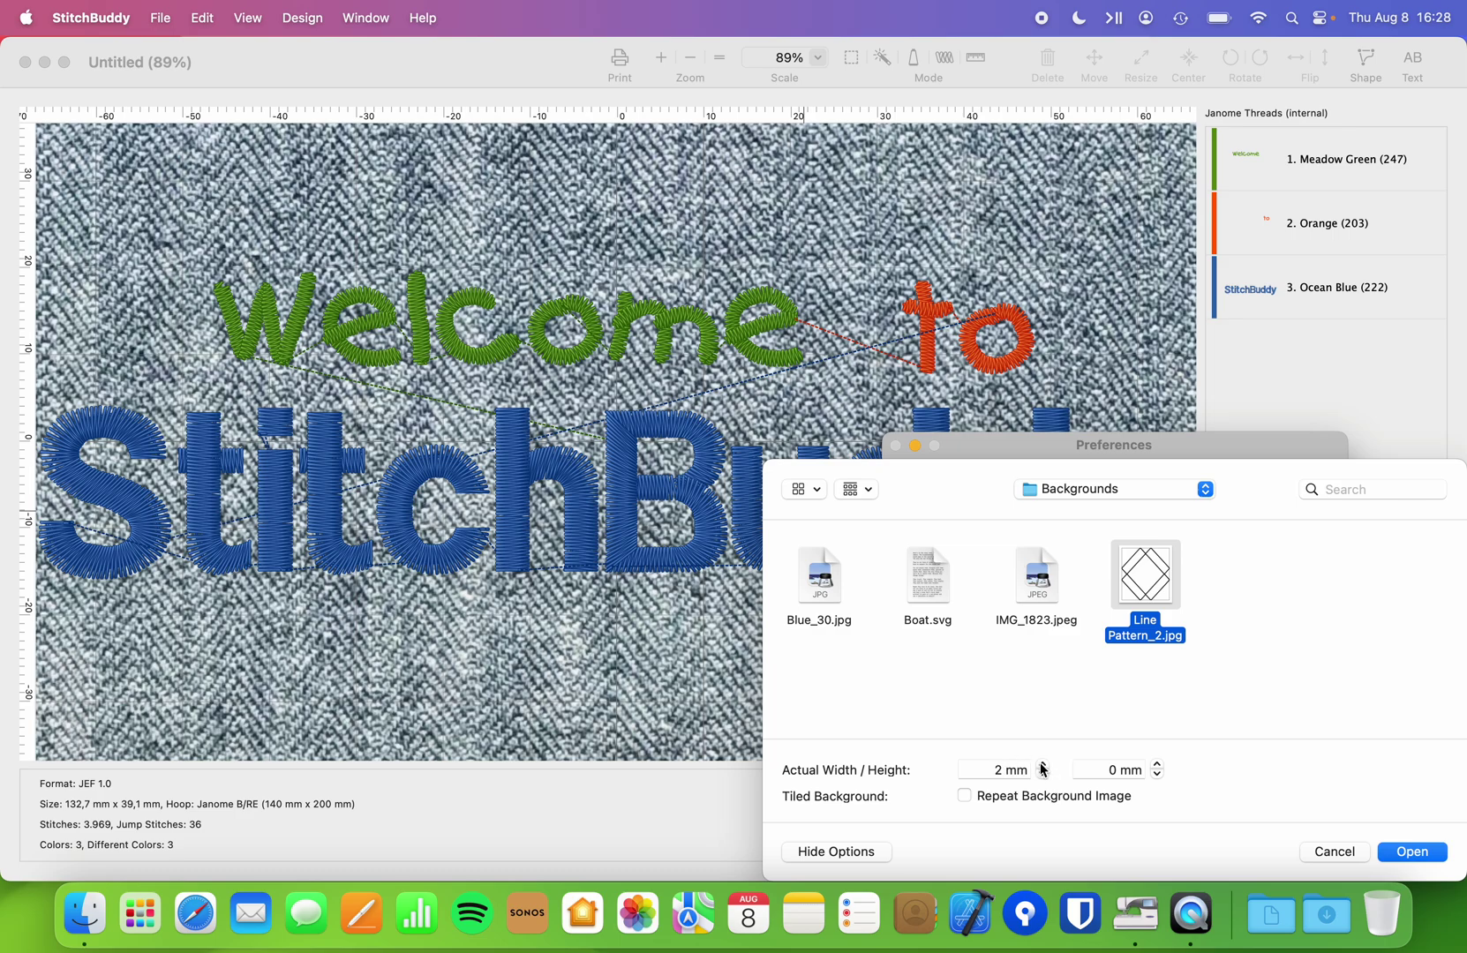
click(1158, 767)
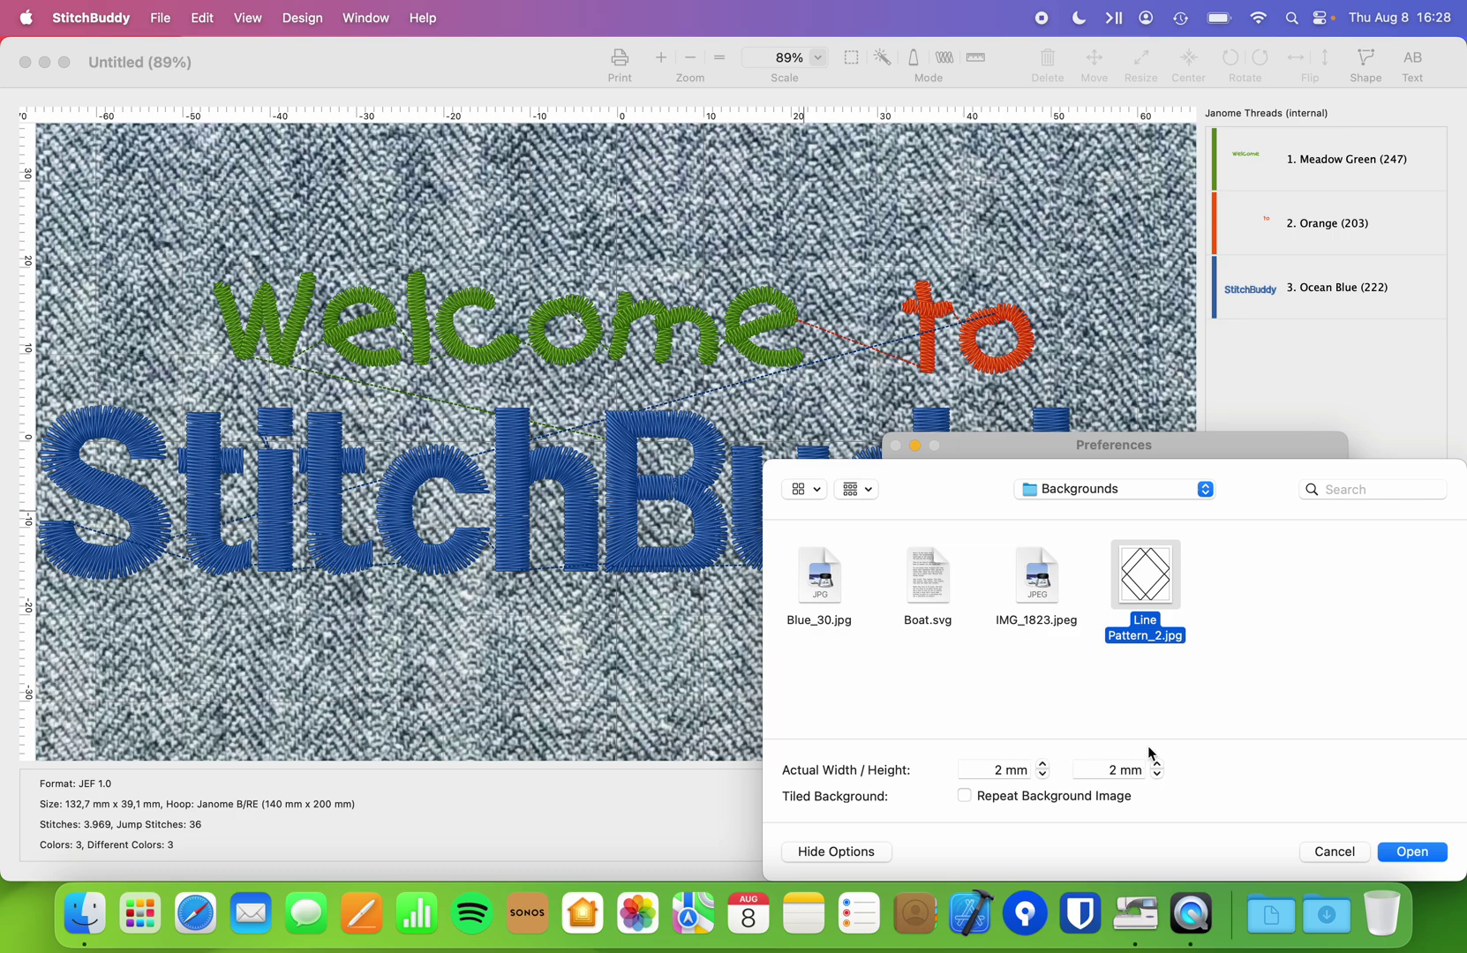
Turn on repeating for the background image and apply Line Pattern_2.jpg as a tiled background
click(964, 795)
click(1411, 852)
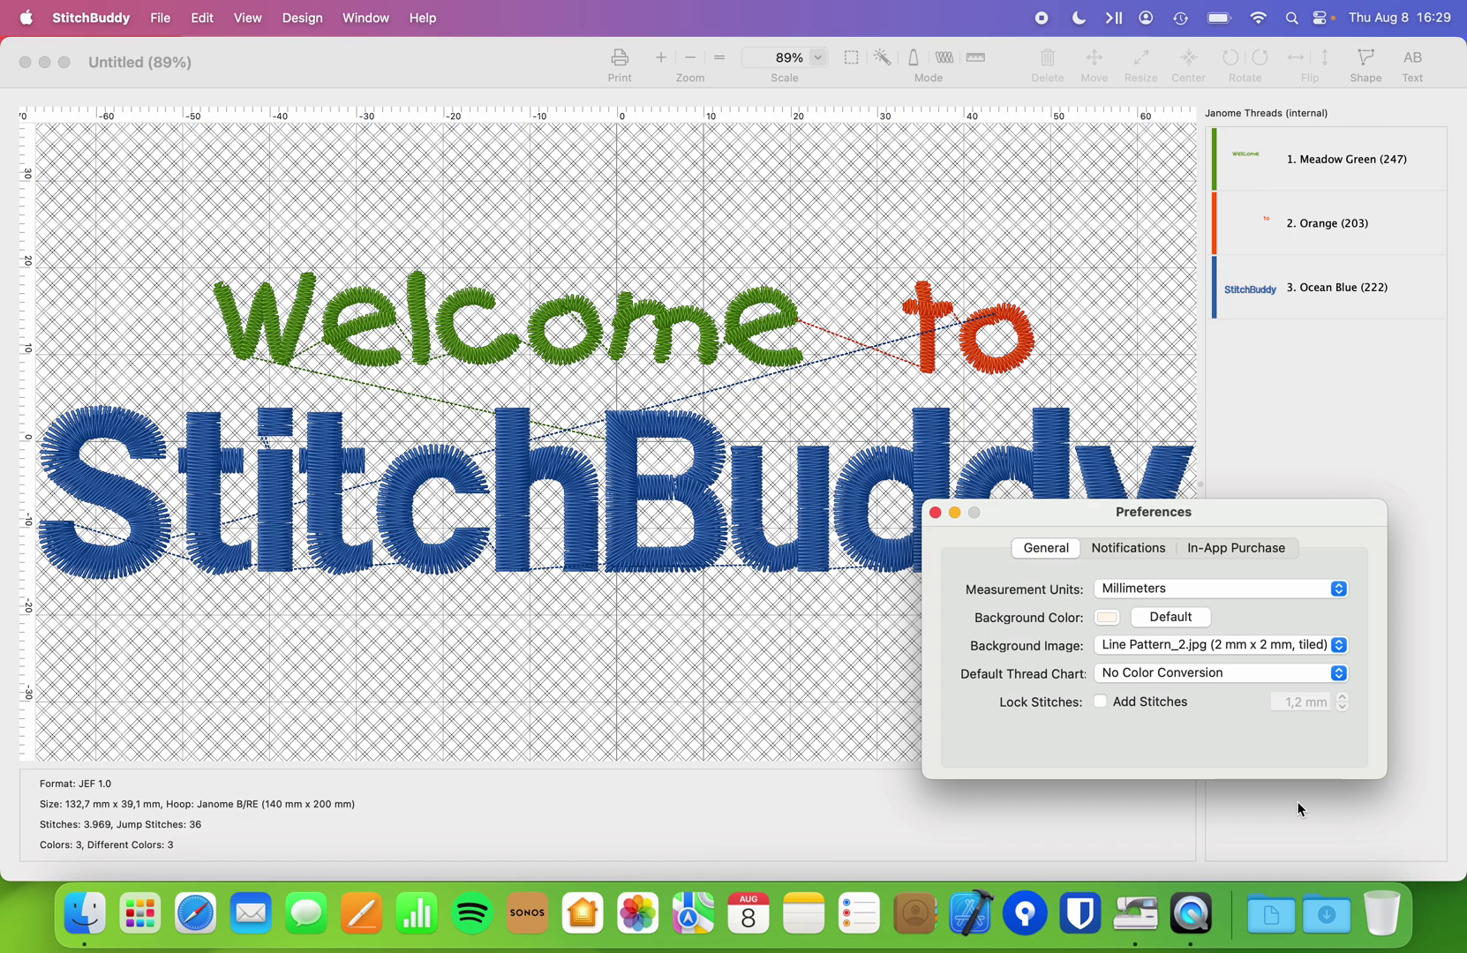
scroll(826, 294, up, 2)
scroll(818, 290, down, 3)
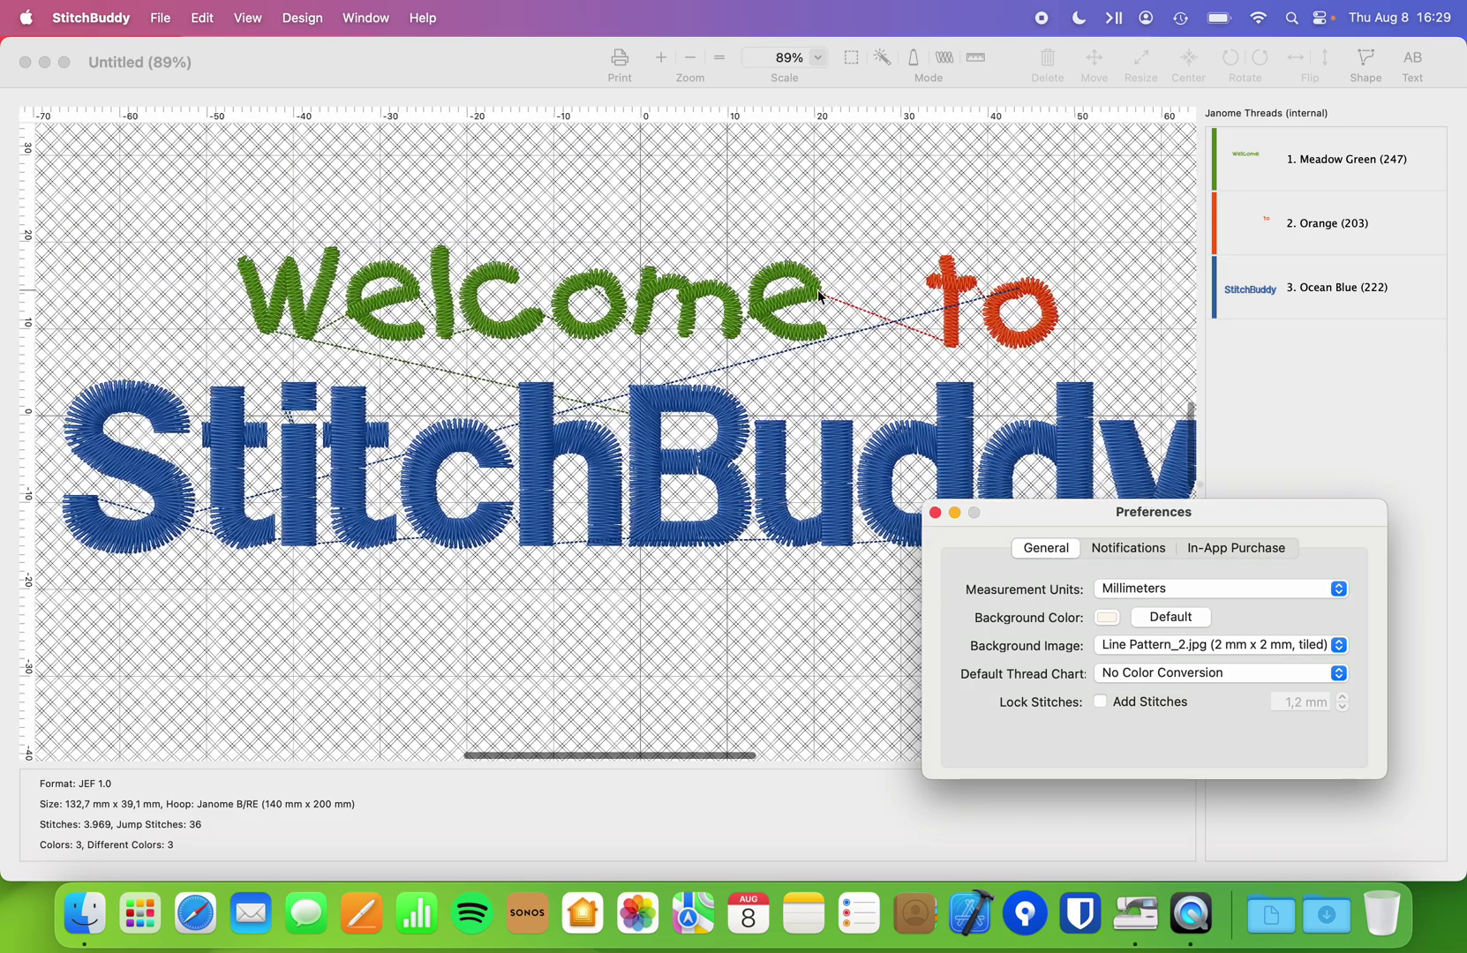
Zoom in to 189% to examine the tiled line pattern behind the lettering, and fit the design back in the window
click(662, 59)
click(662, 59)
click(661, 58)
click(661, 58)
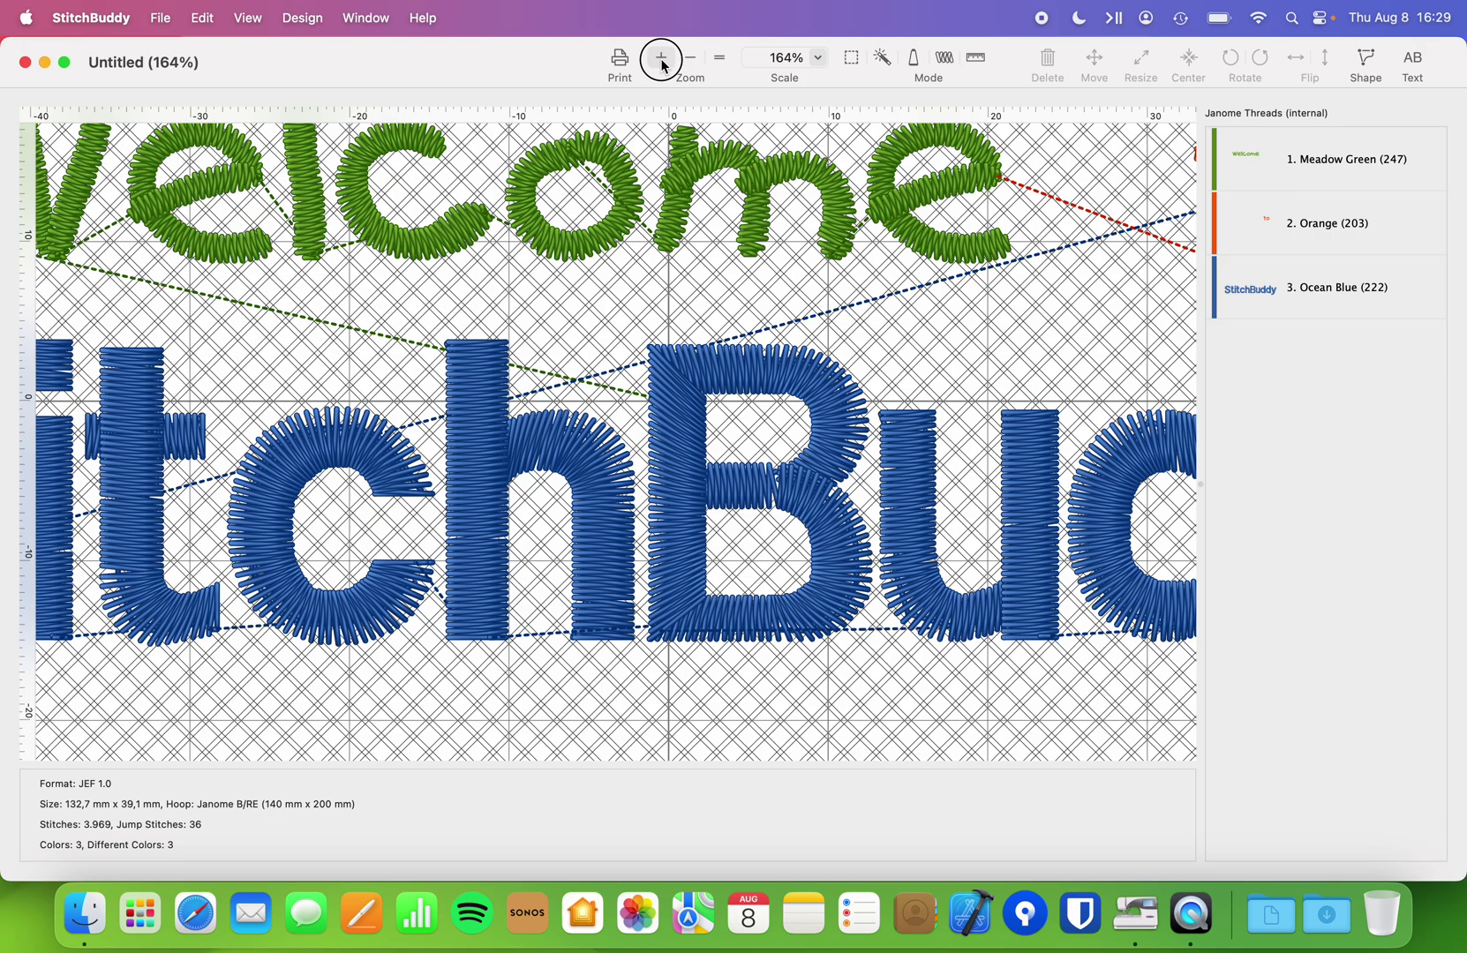
click(661, 59)
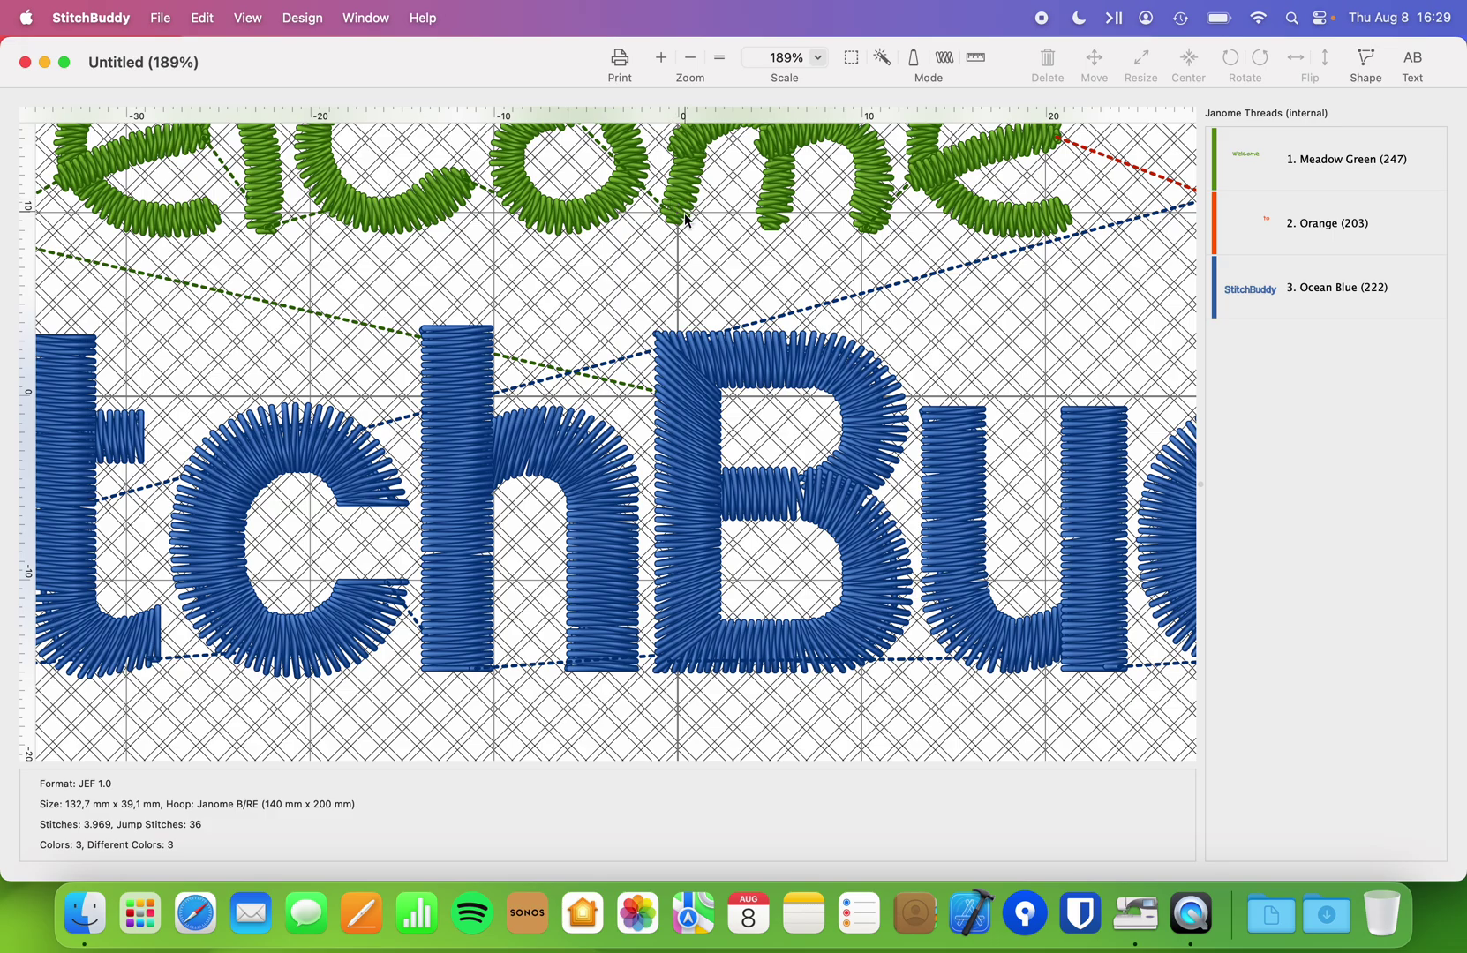
click(720, 58)
scroll(625, 169, right, 5)
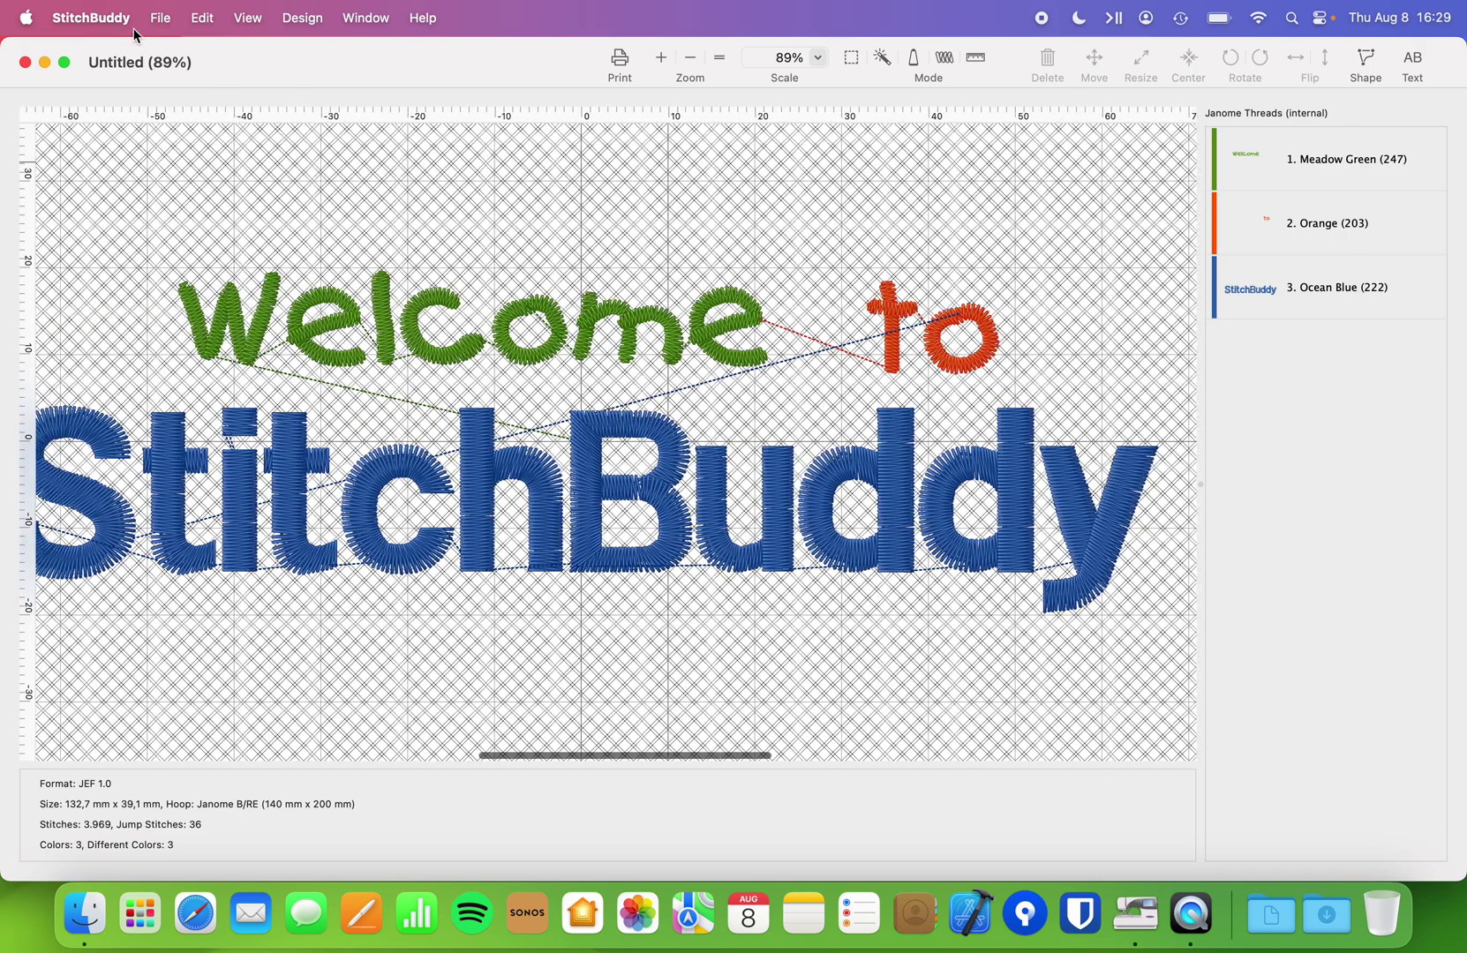
Reopen the settings and switch the background image to Blue_30.jpg (300 mm x 300 mm)
click(90, 16)
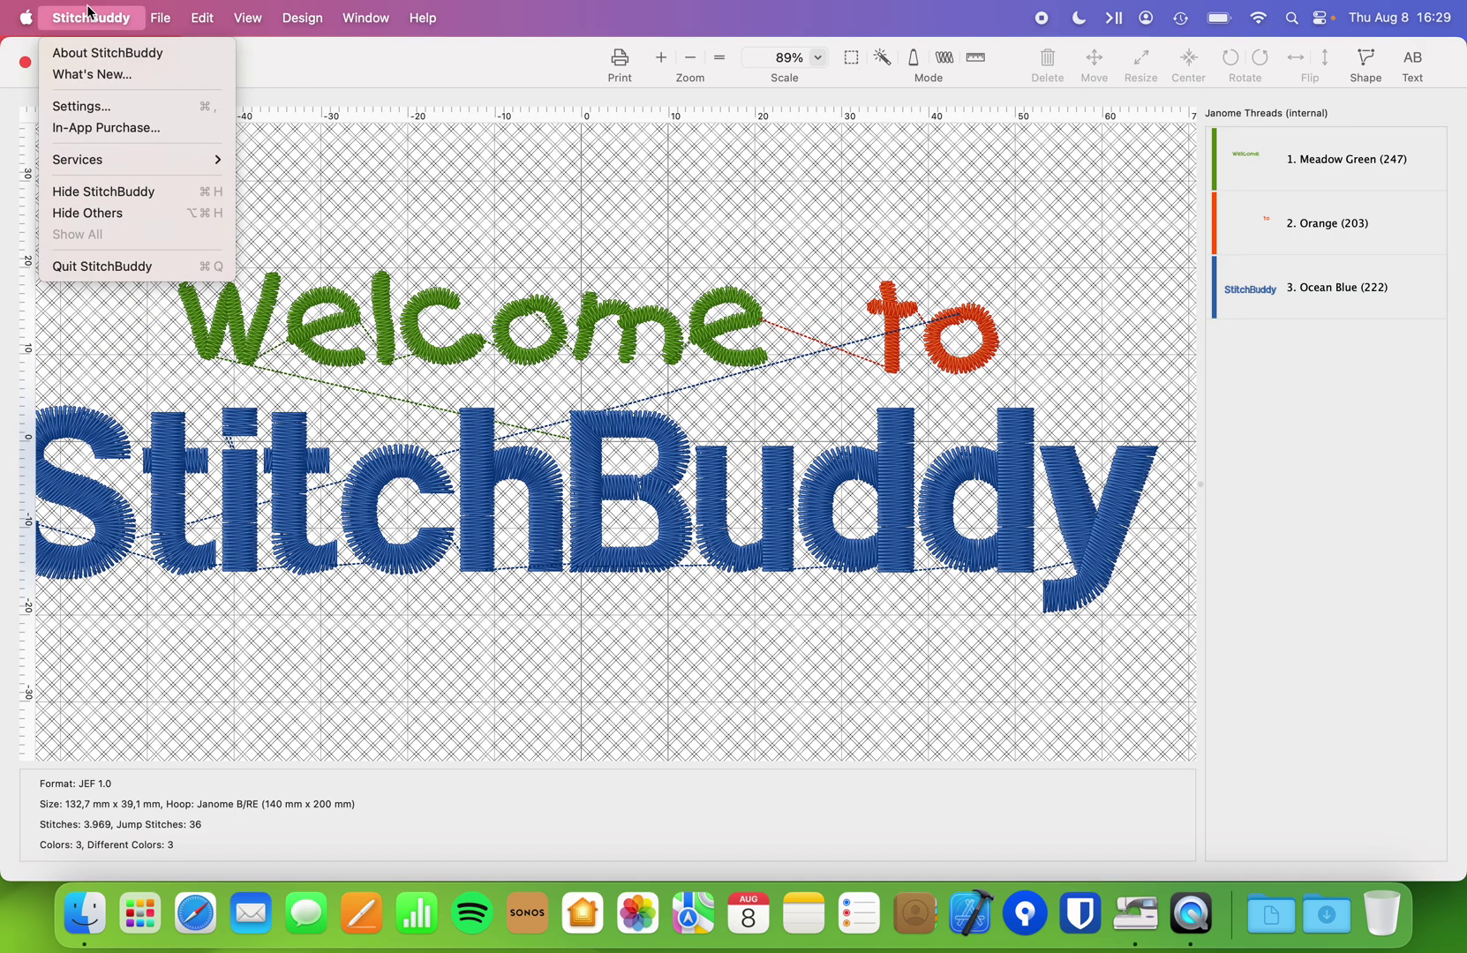
click(70, 105)
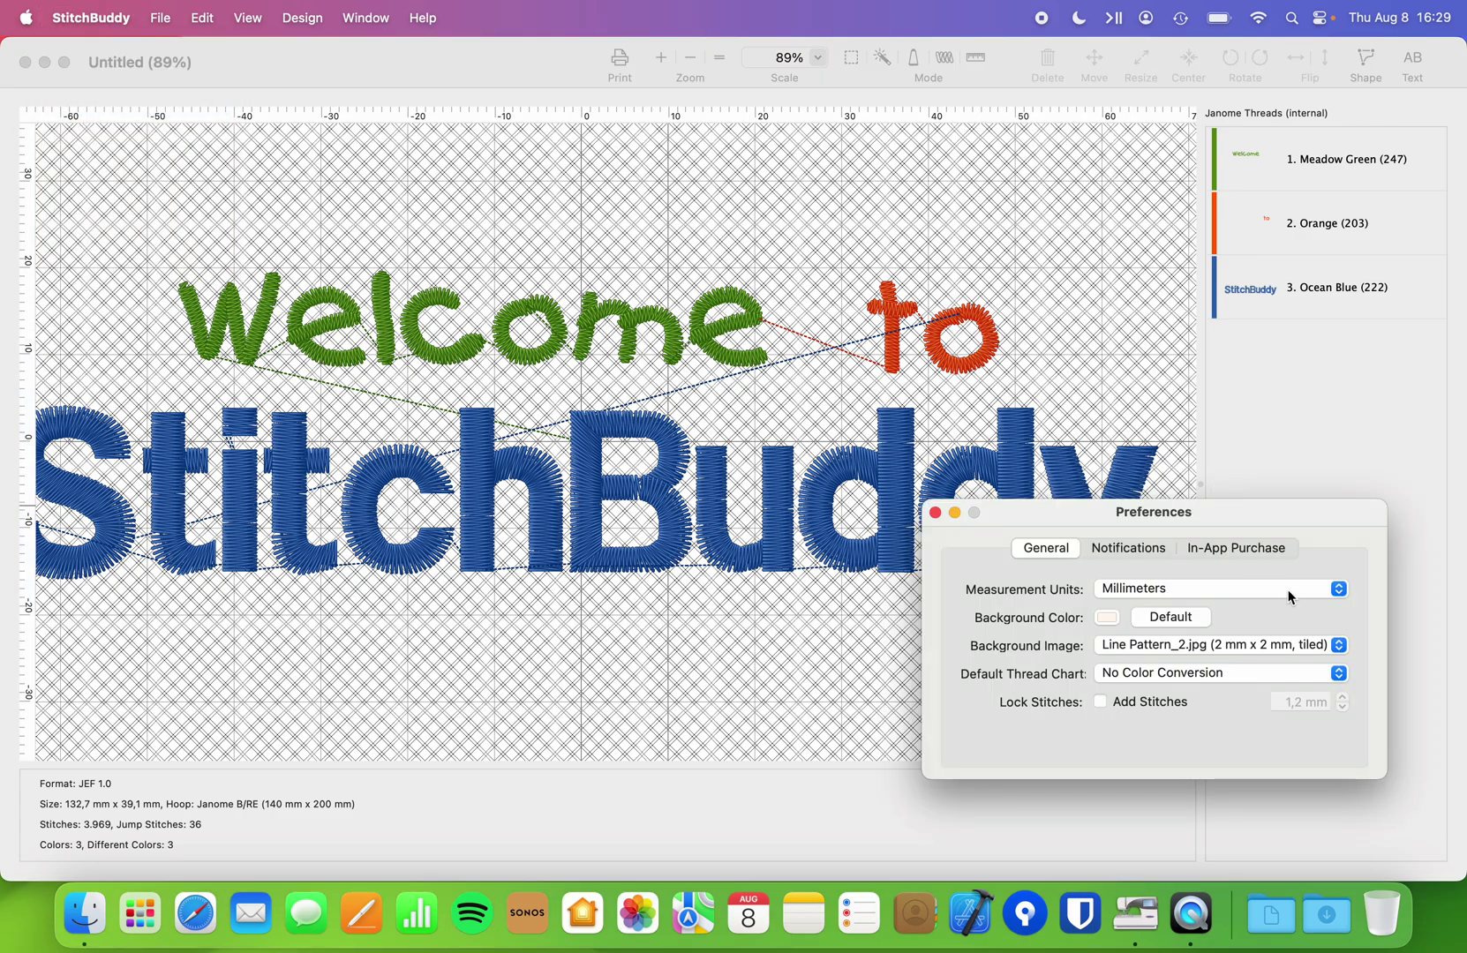
click(1238, 650)
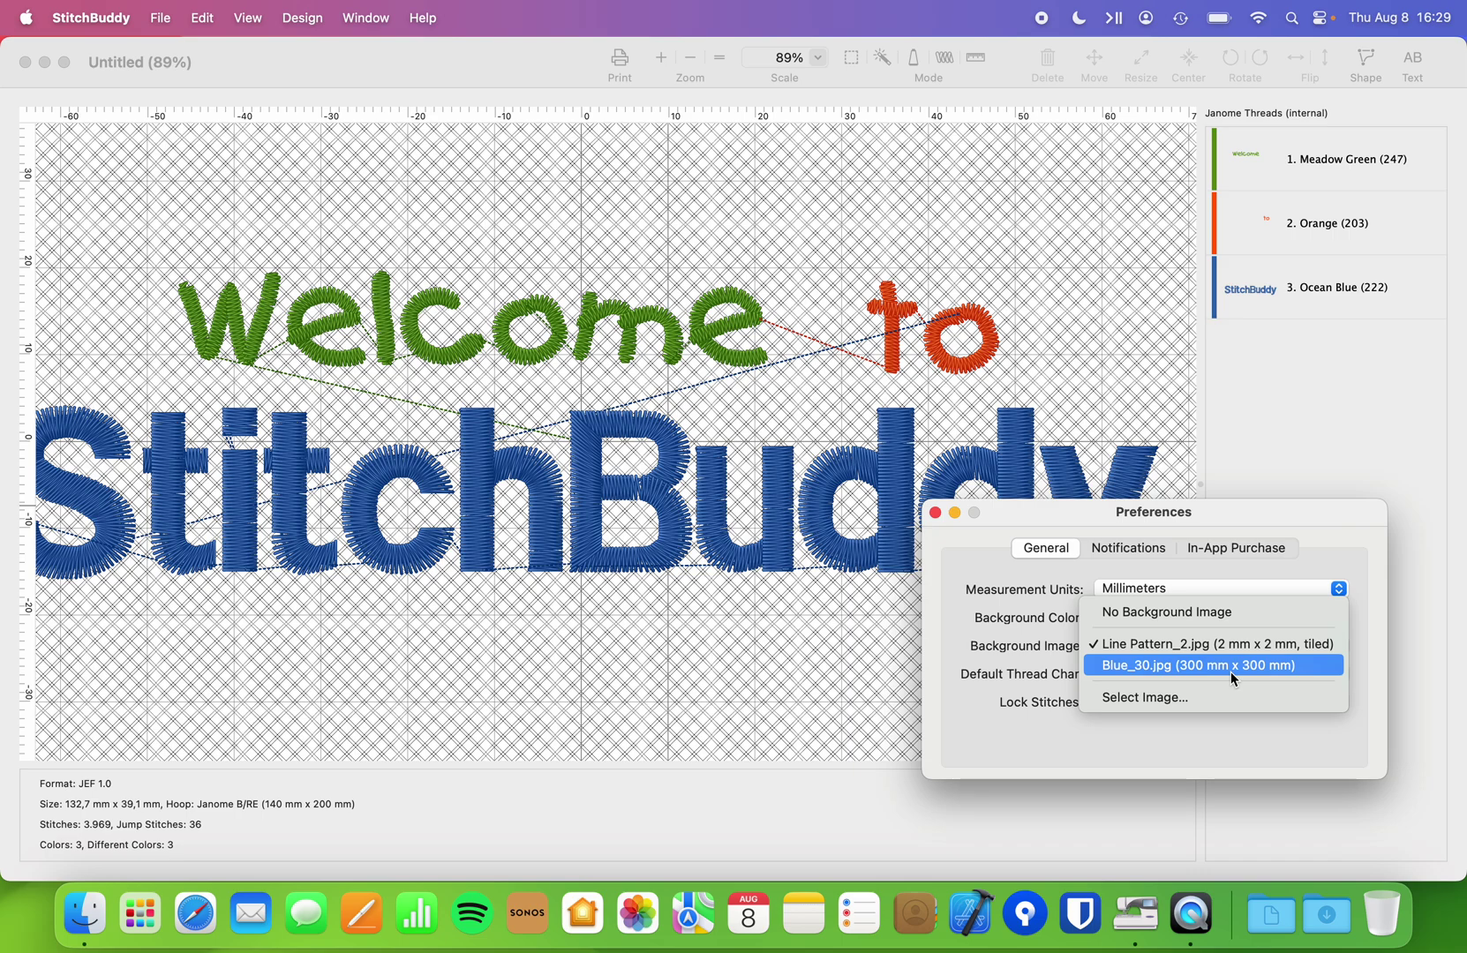
click(1233, 673)
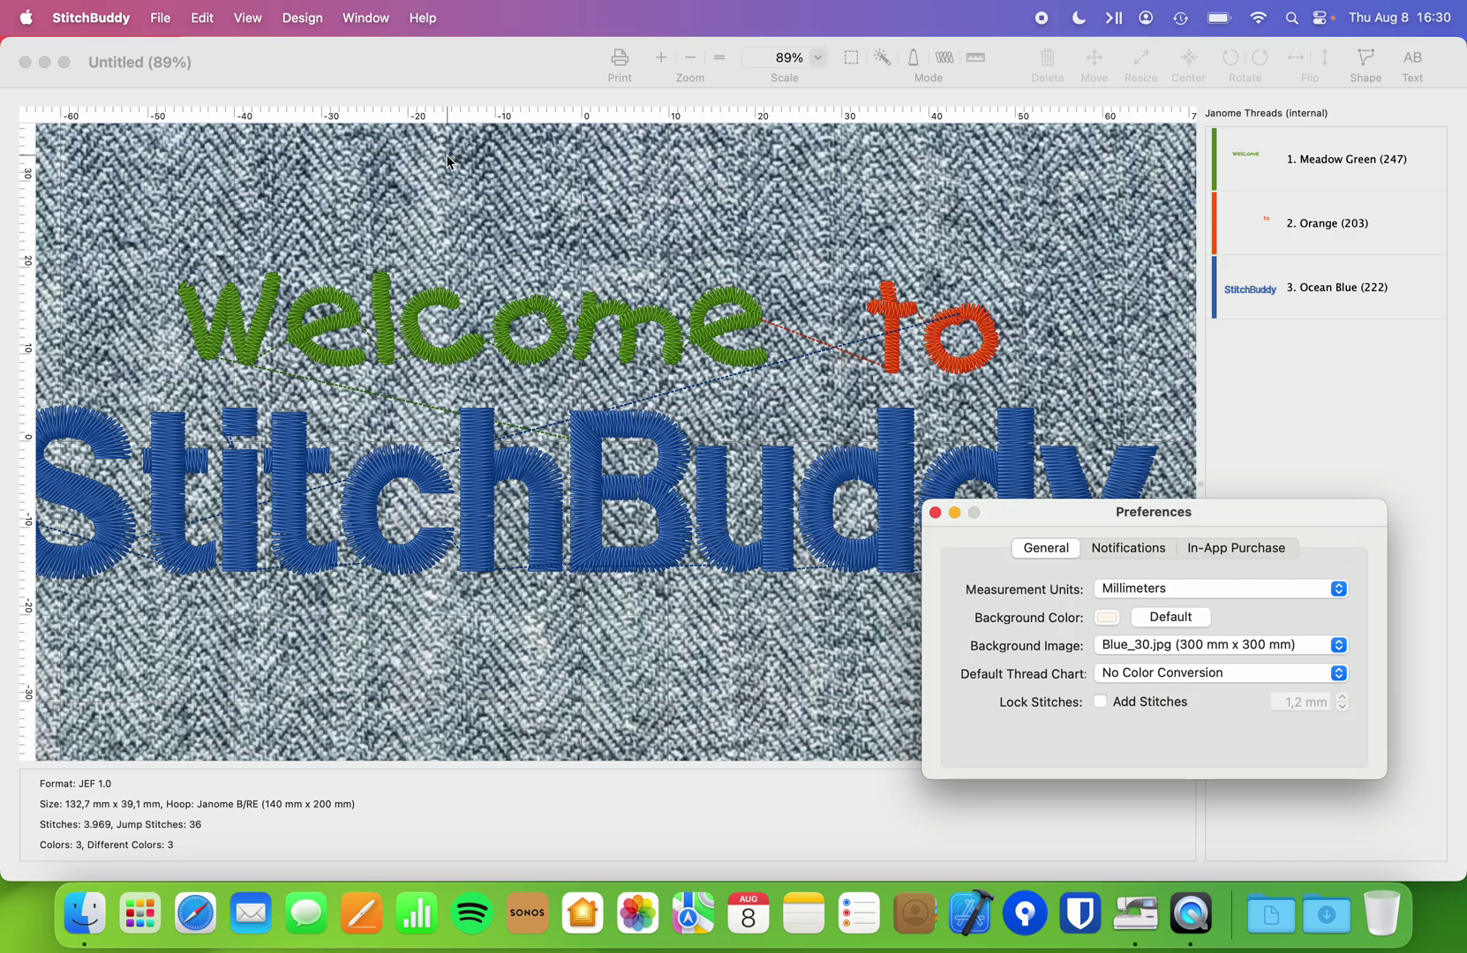
Review the available view options for design and tools, and close Preferences
click(248, 16)
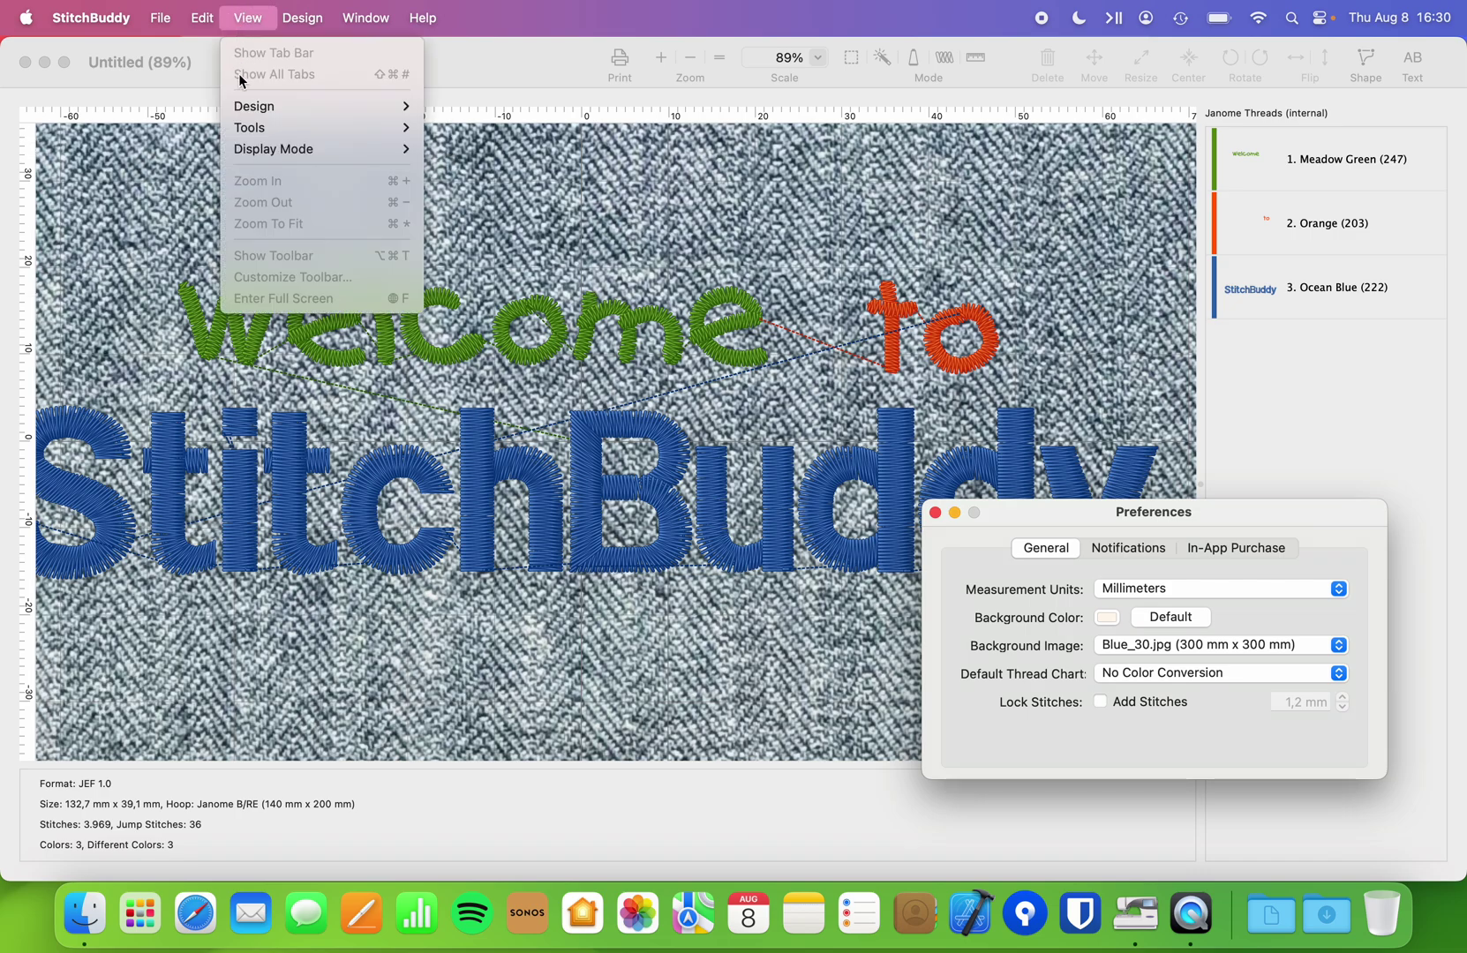
mouse_move(245, 105)
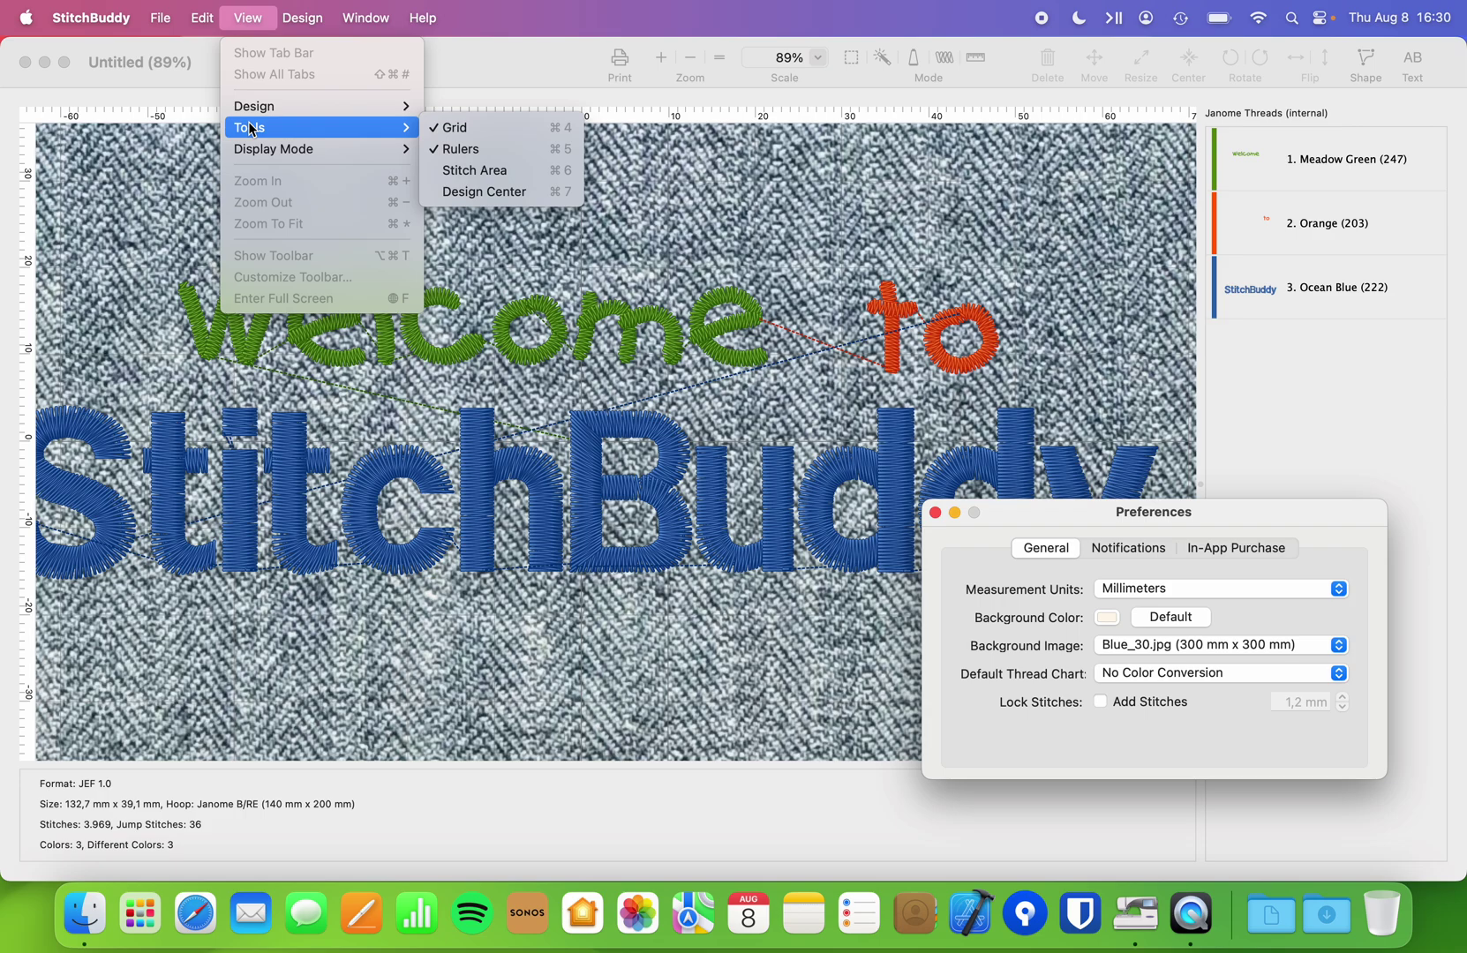
click(249, 13)
scroll(319, 205, right, 3)
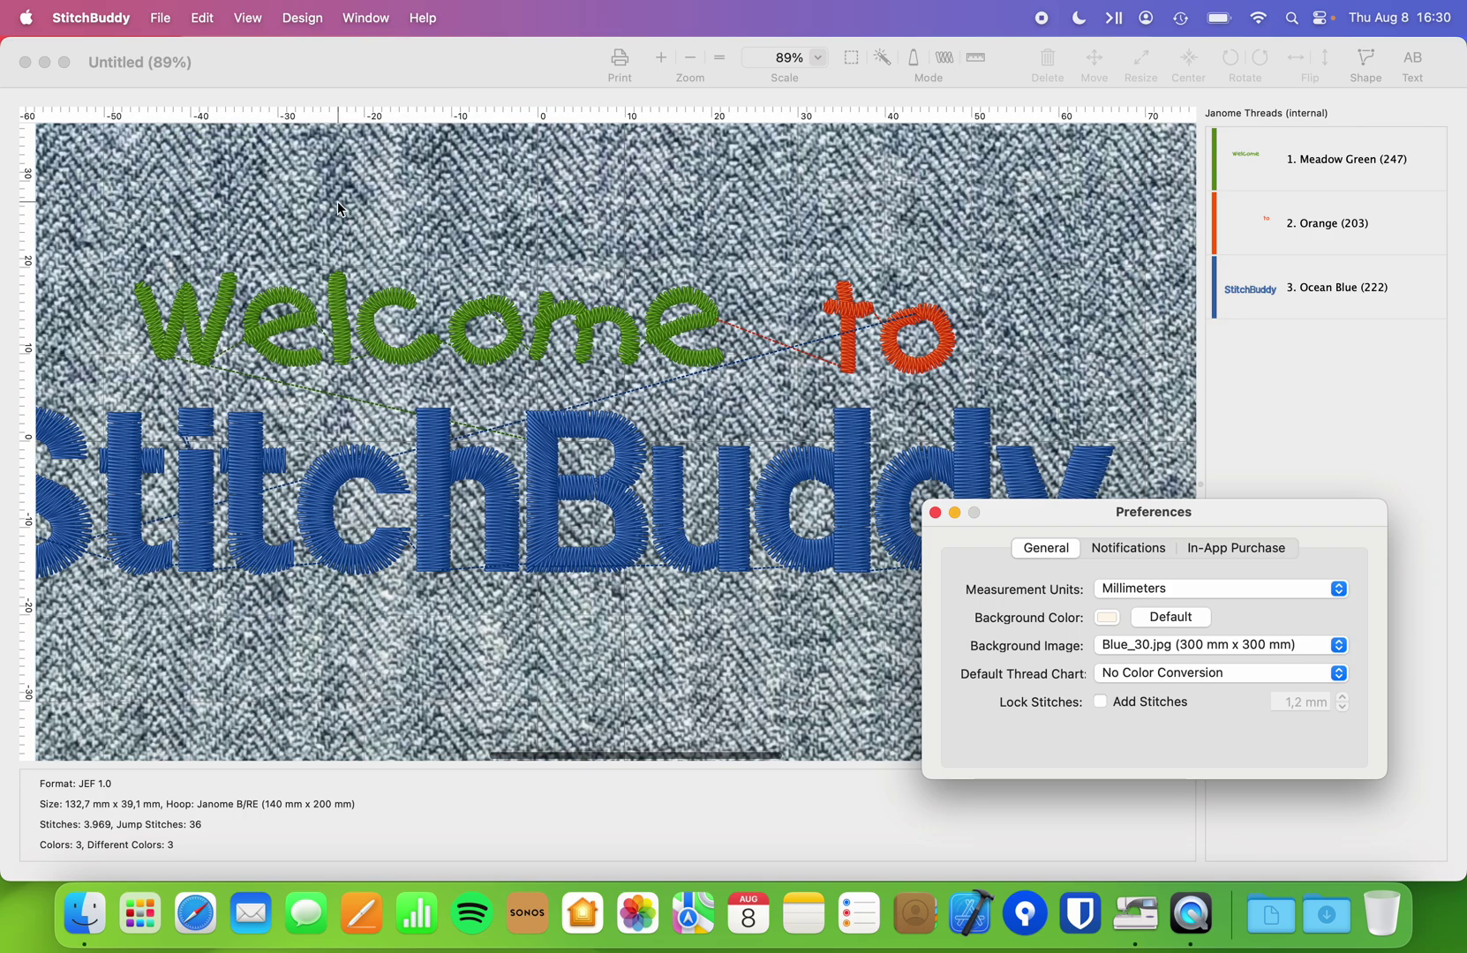
scroll(338, 203, left, 4)
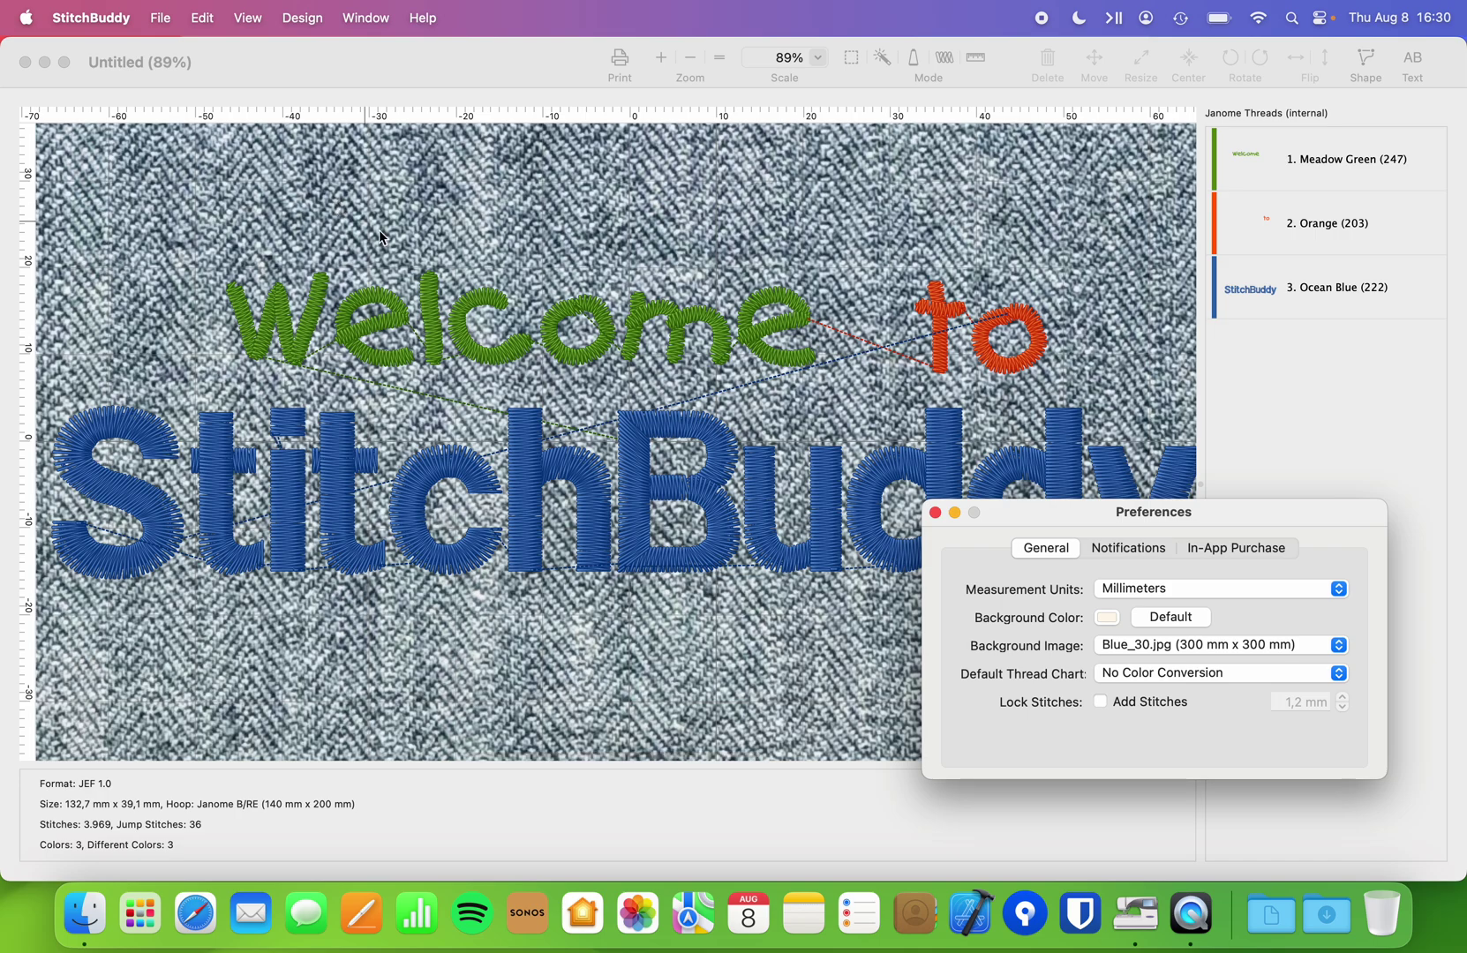
click(936, 512)
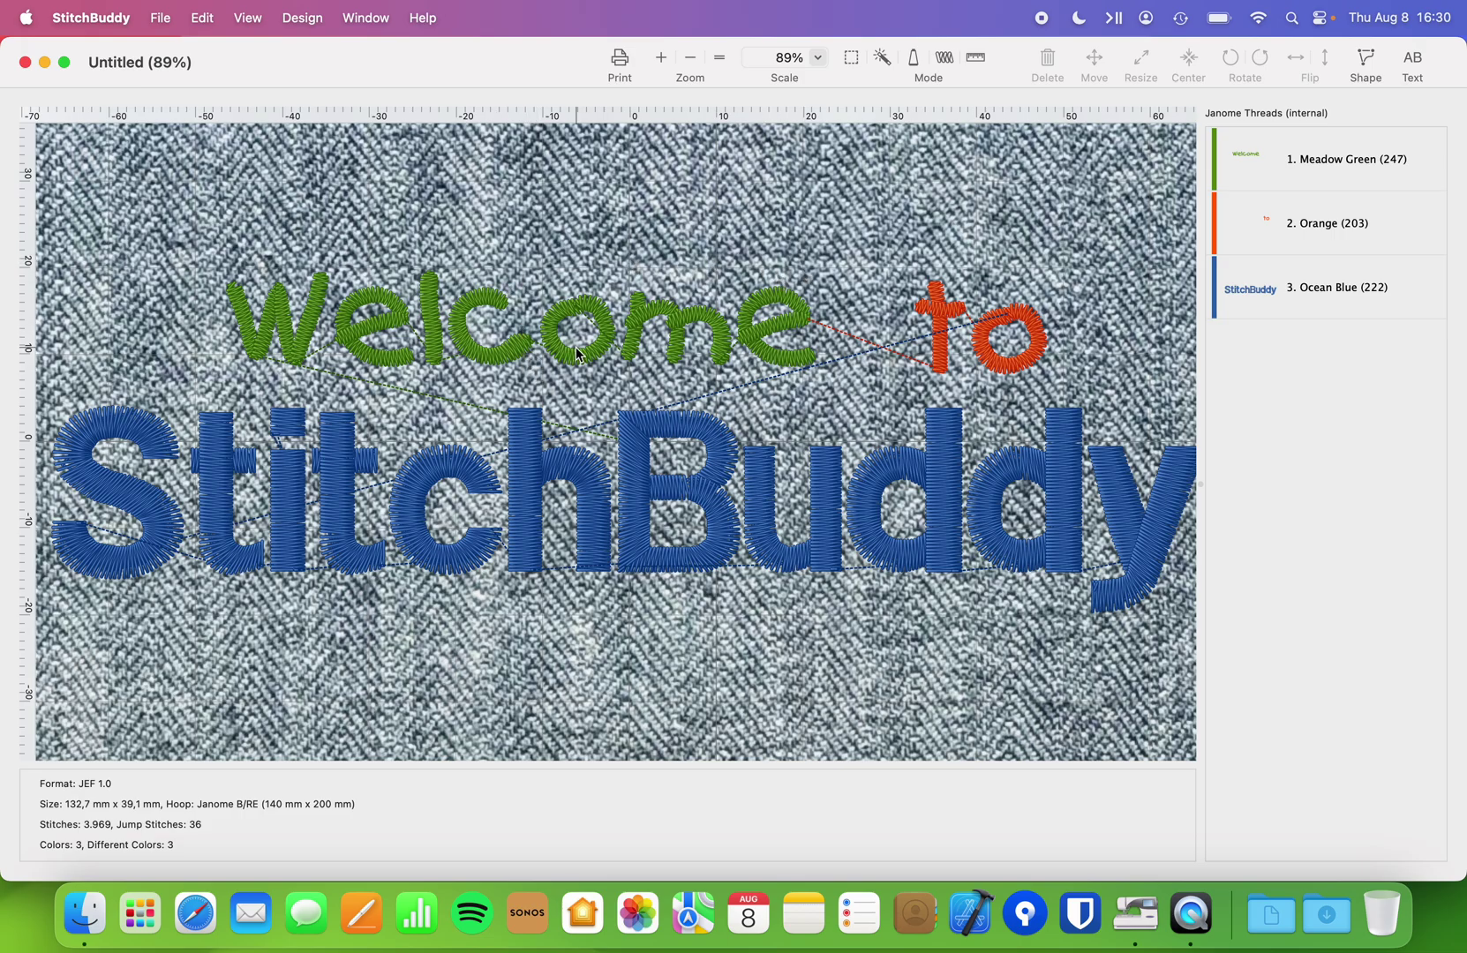
Hide the background image, show the design center marker, and display the stitches as thin lines
key(super+b)
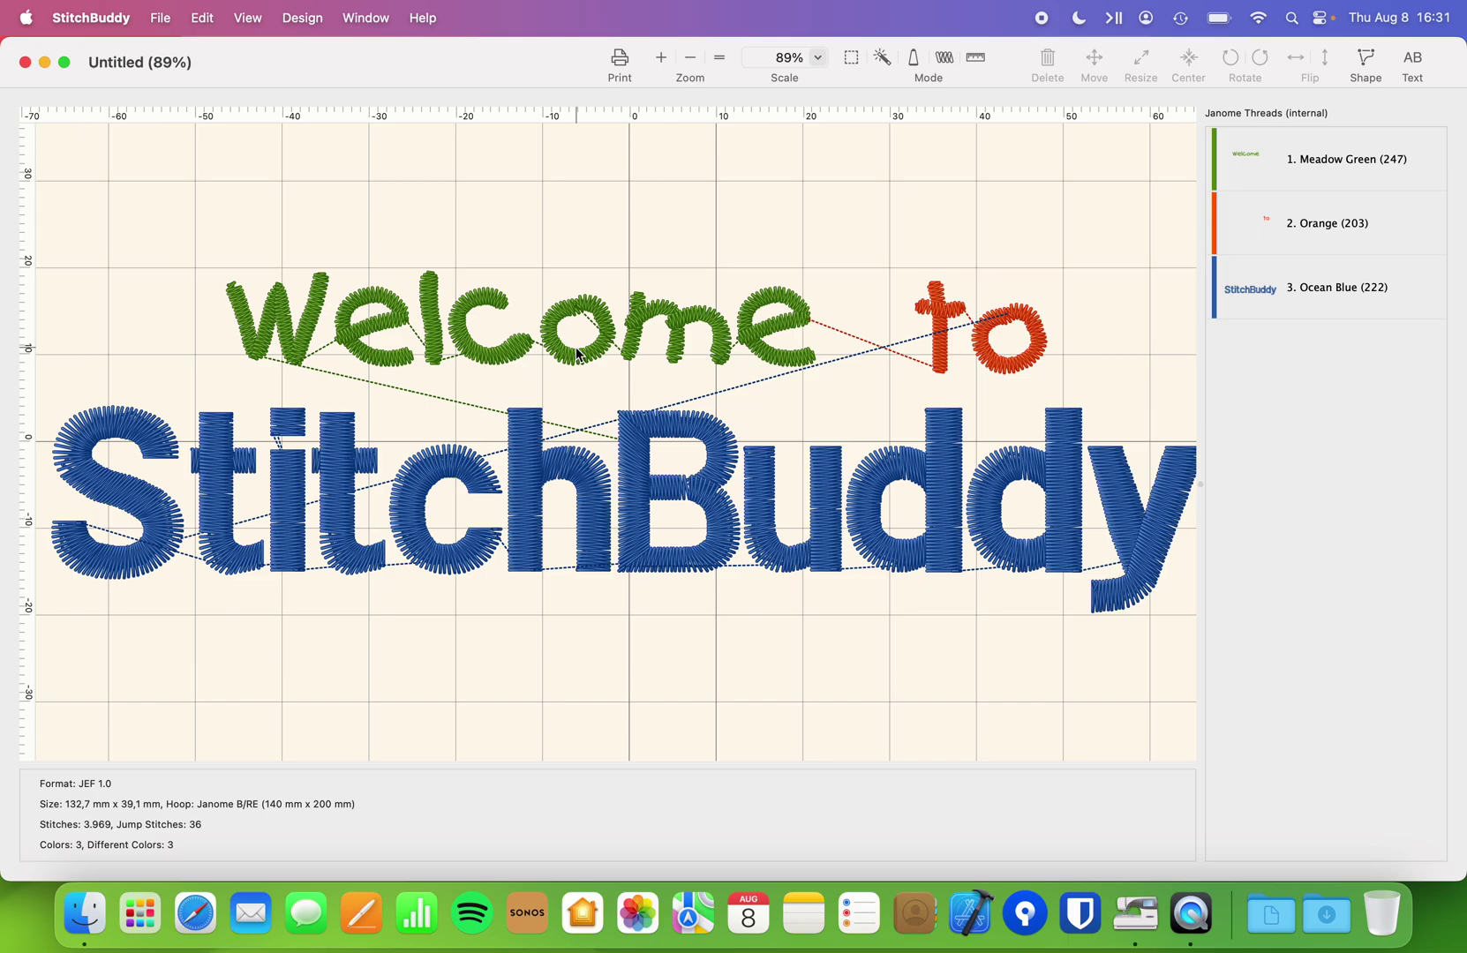
key(super+shift+c)
key(super+2)
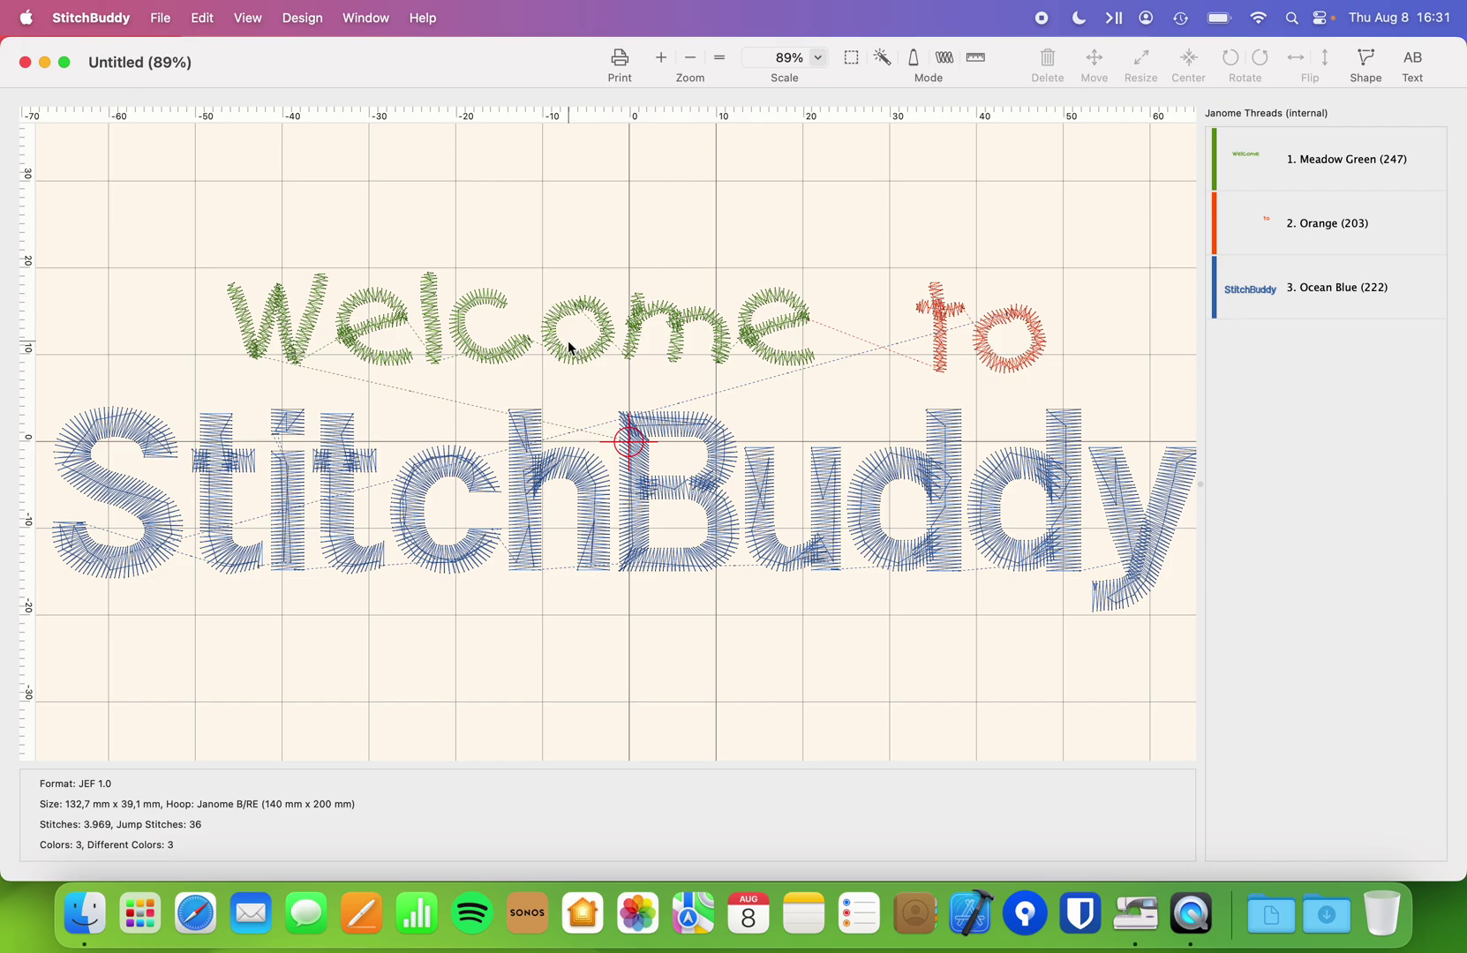
Examine the individual stitch points at 300% scale and fit the design back in the window
click(820, 62)
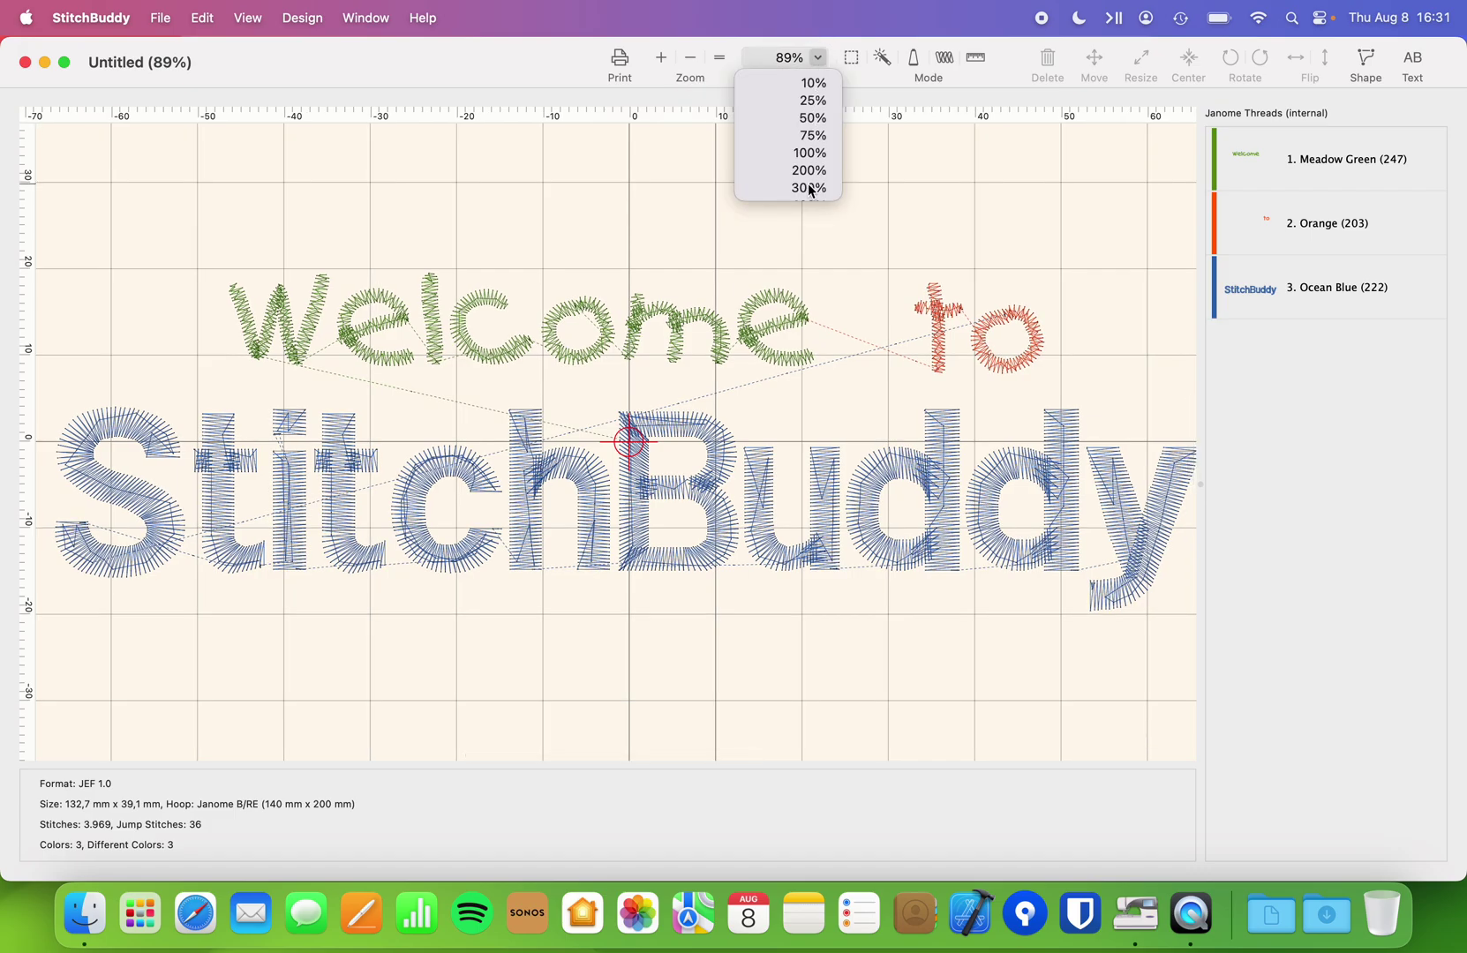
click(814, 188)
scroll(746, 254, up, 5)
scroll(746, 254, left, 3)
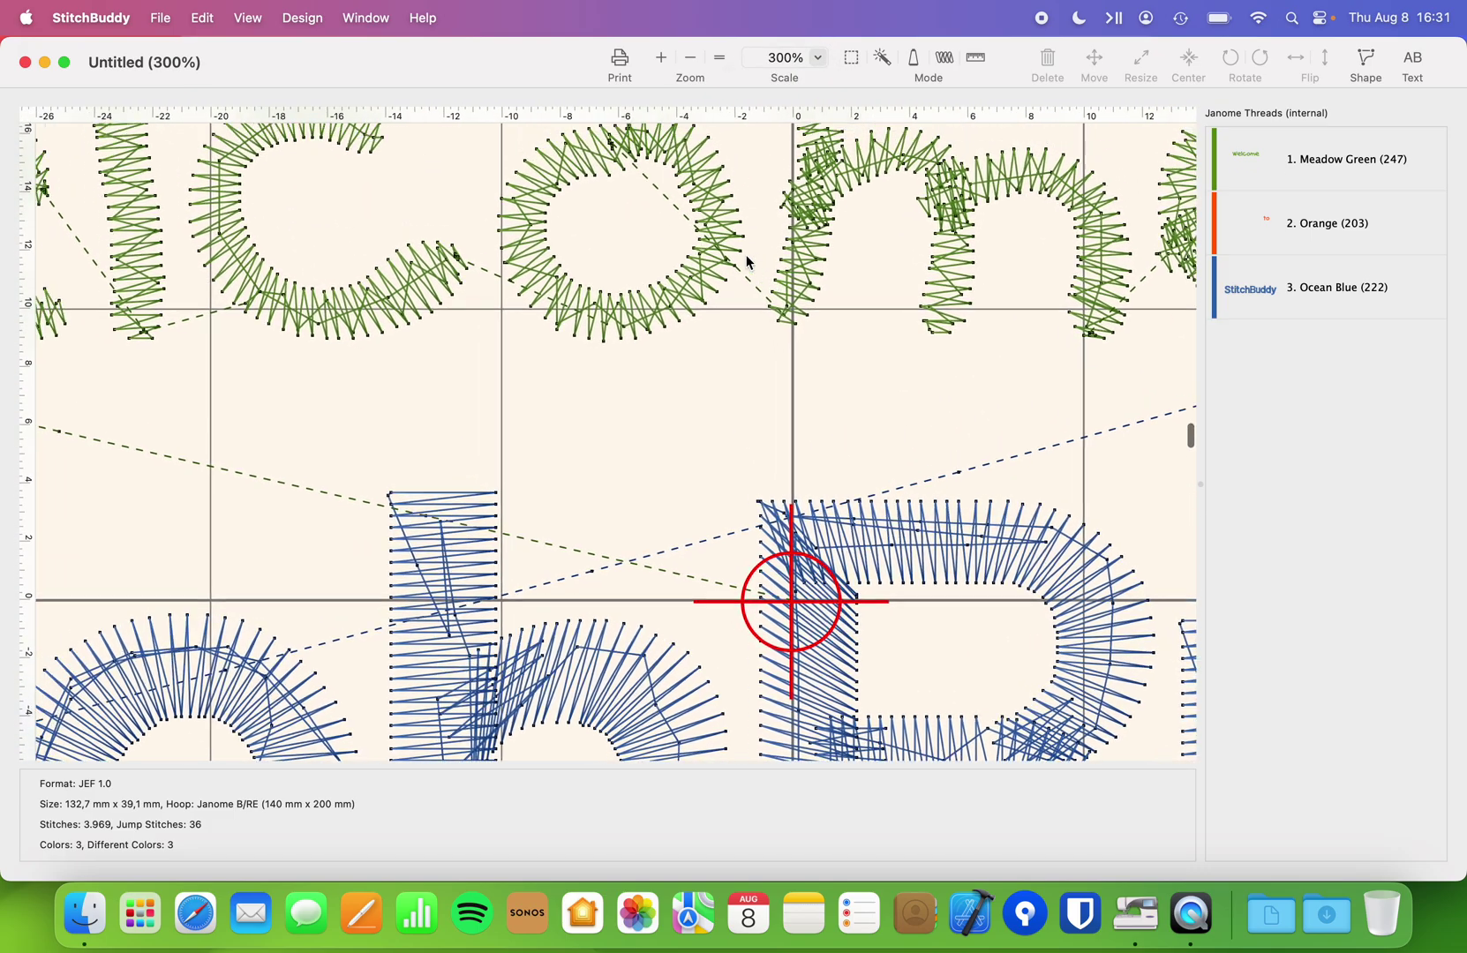
click(720, 57)
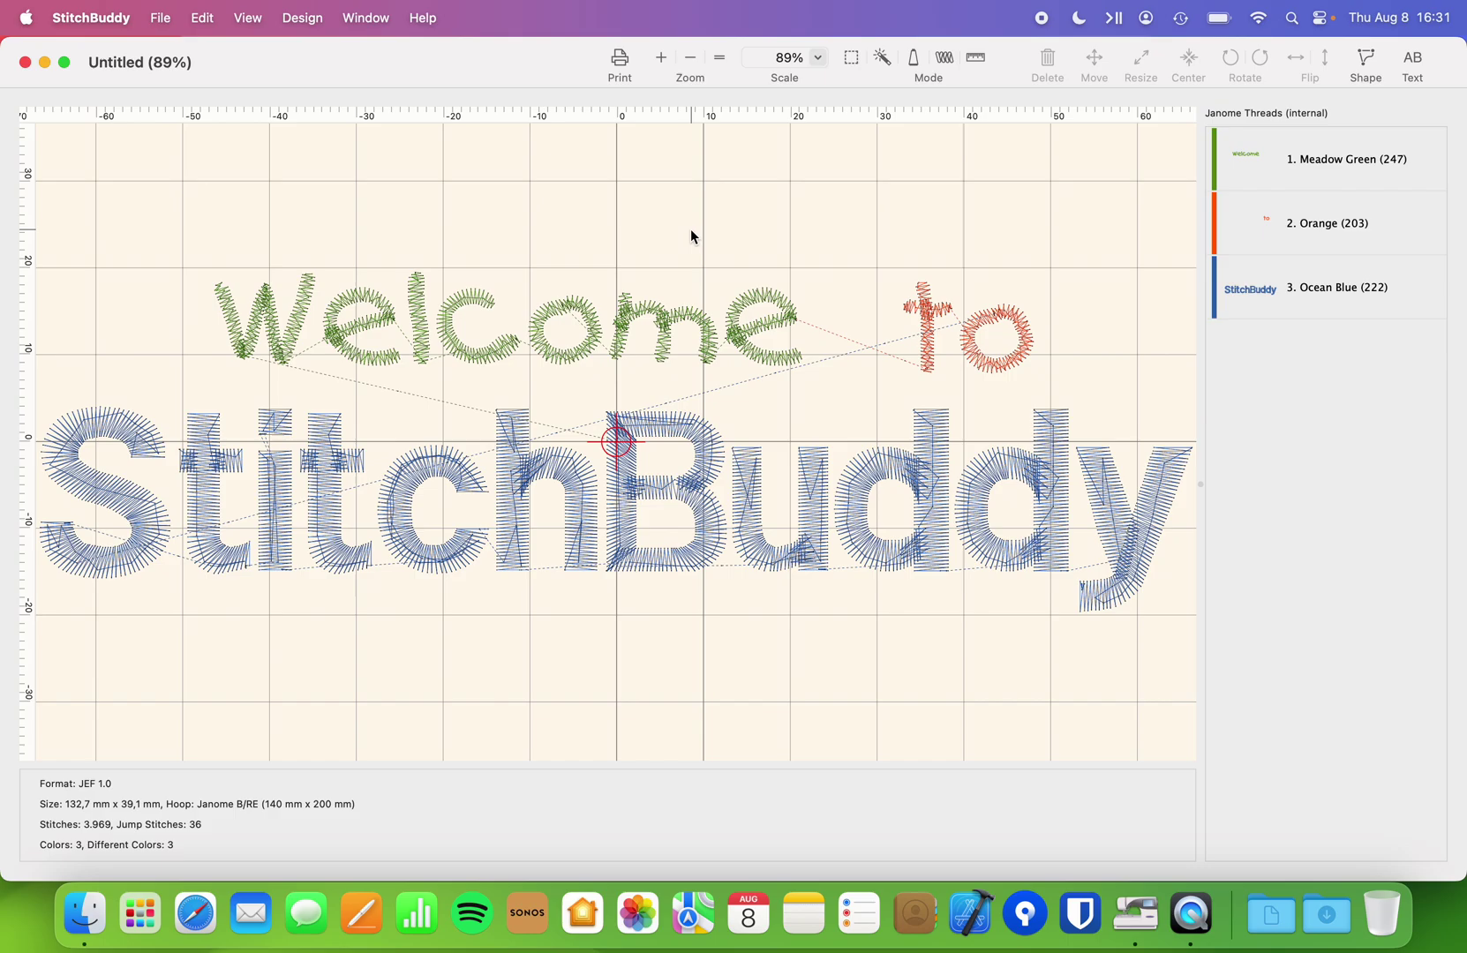
Hide the jump stitches, the grid and the rulers
key(super+j)
key(super+g)
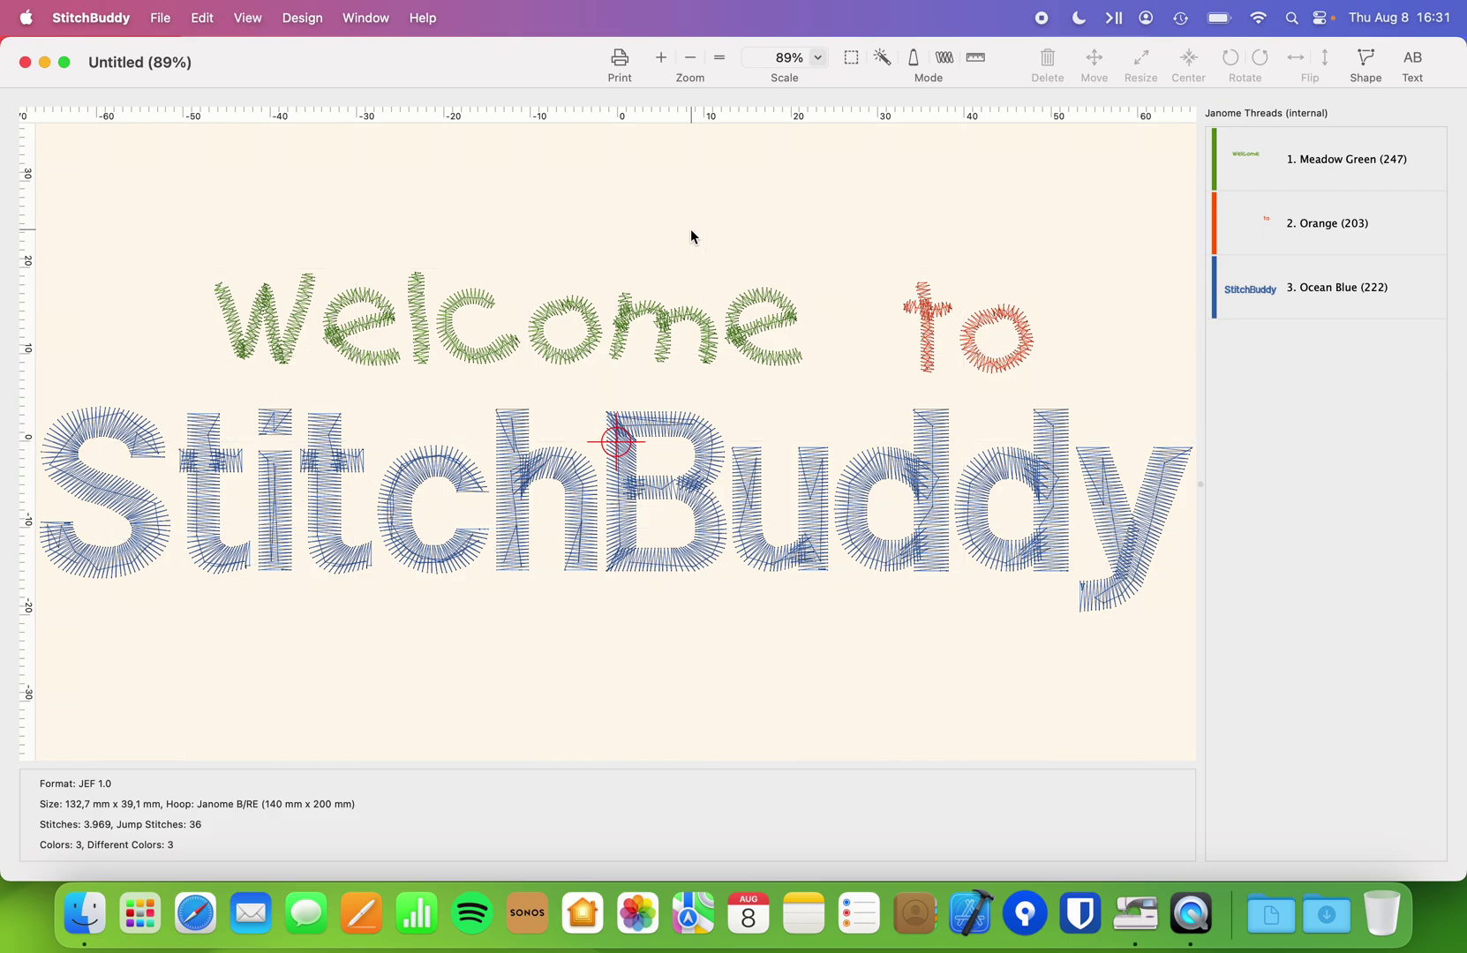
key(super+r)
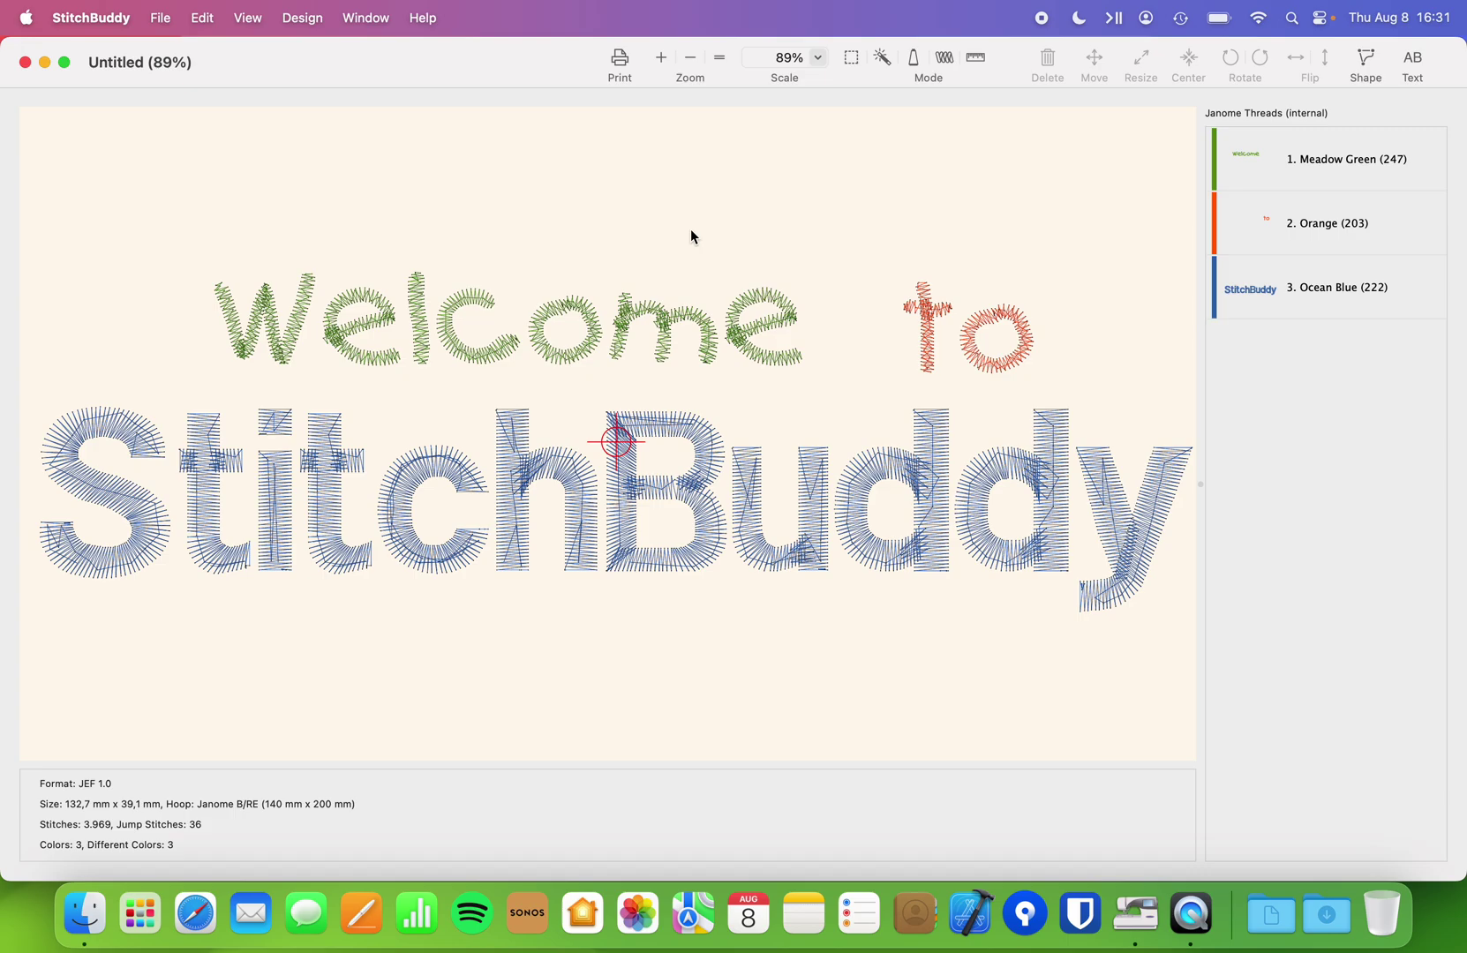
Hide the design center marker and restore the realistic thread display with the denim background image
key(super+o)
key(super+2)
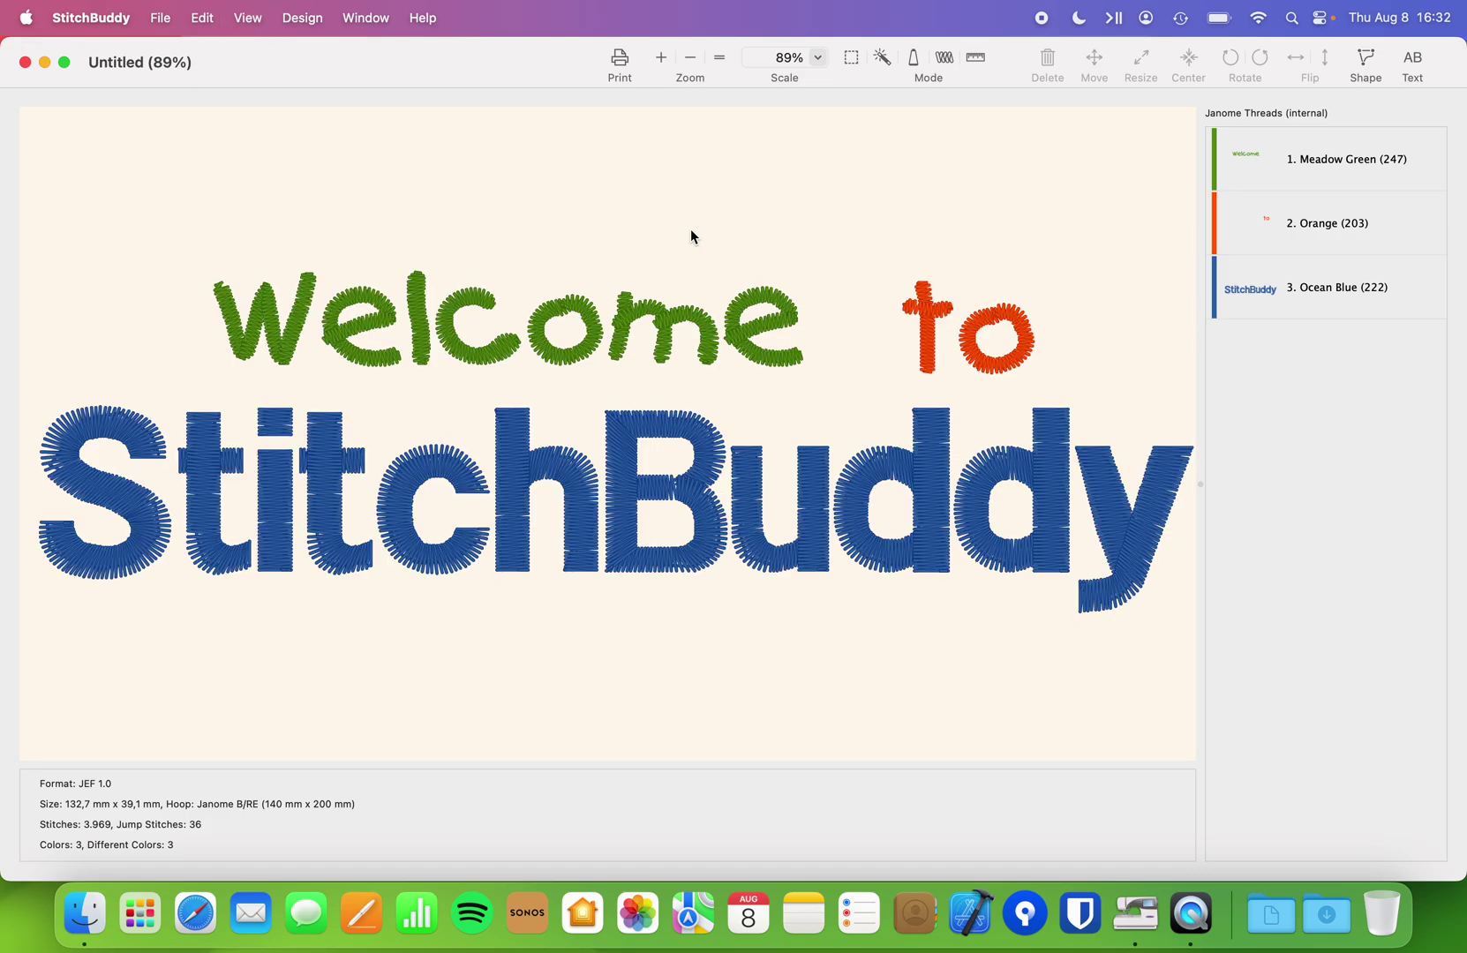
key(super+3)
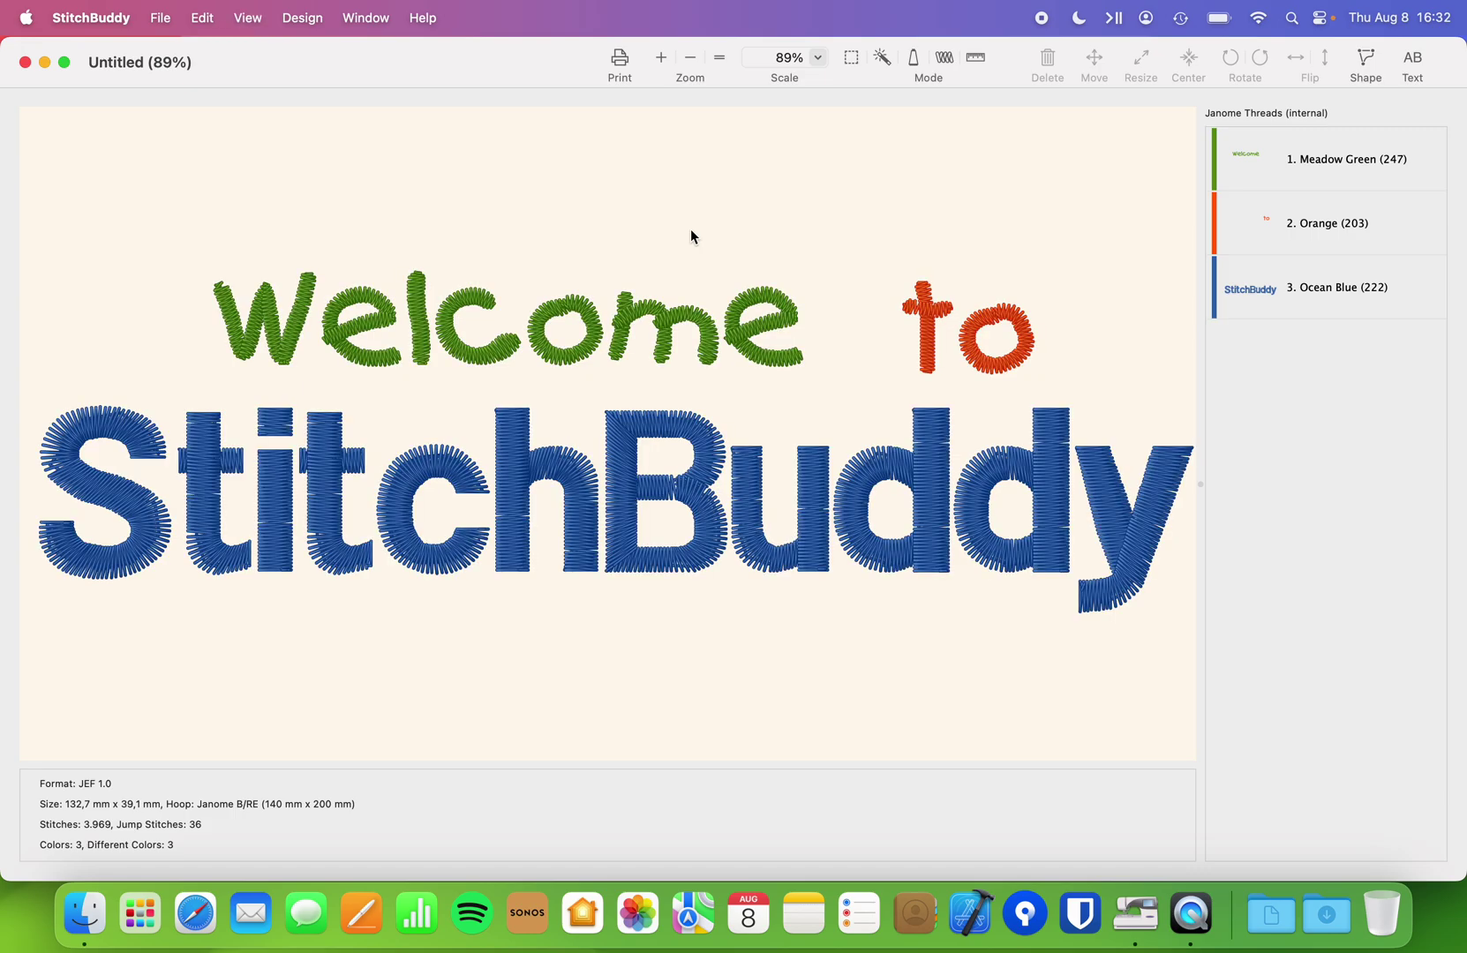
key(super+4)
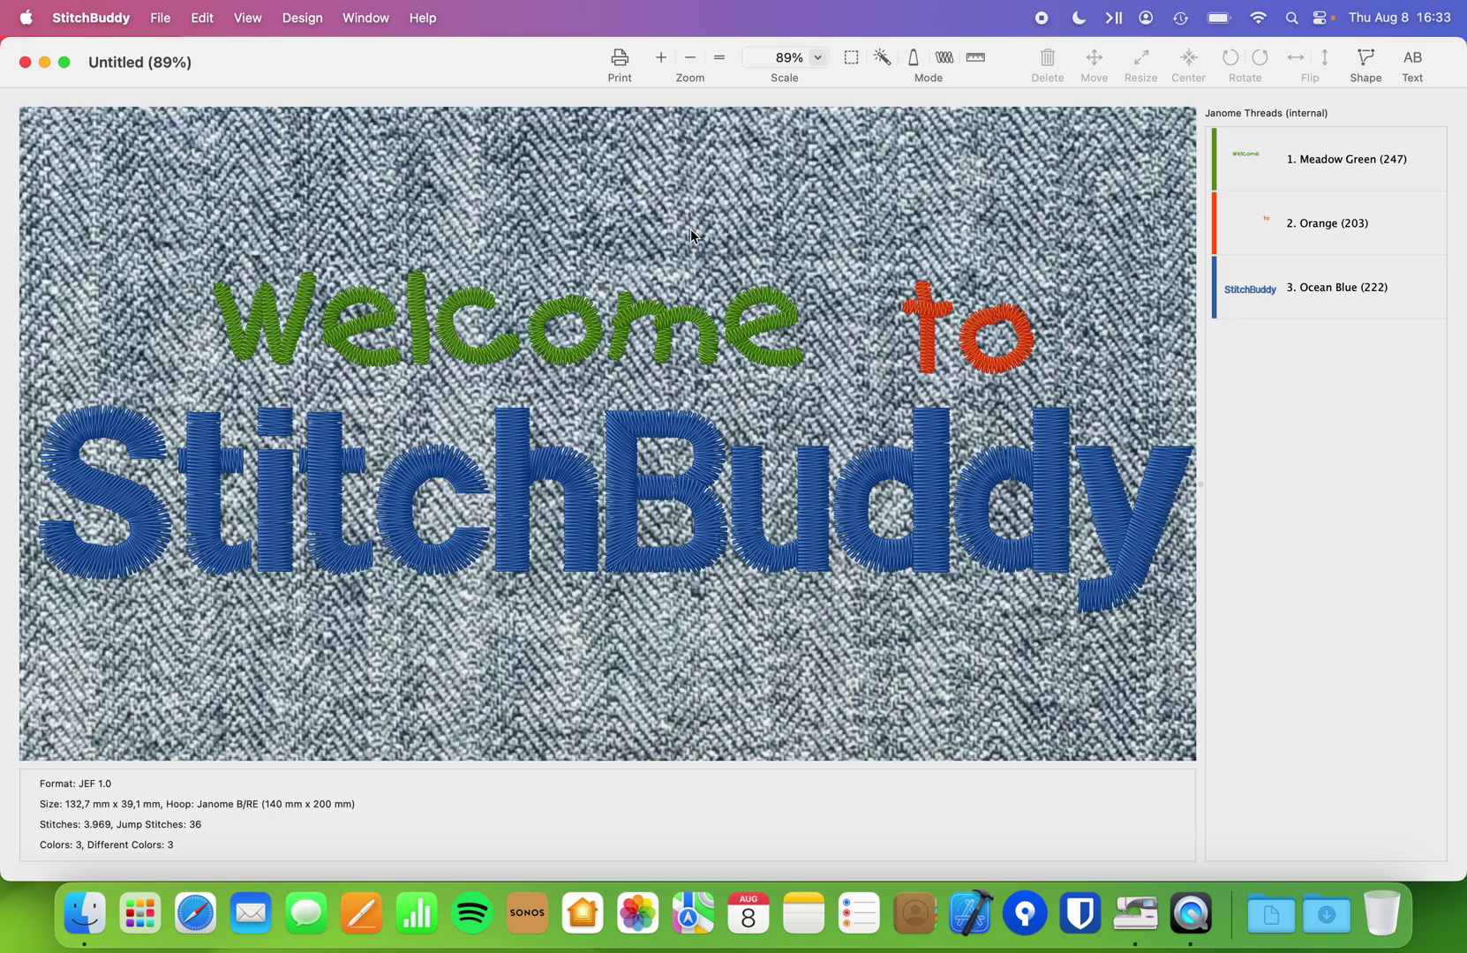
Create a new empty design and select Boat.svg as the background image in the settings
key(super+n)
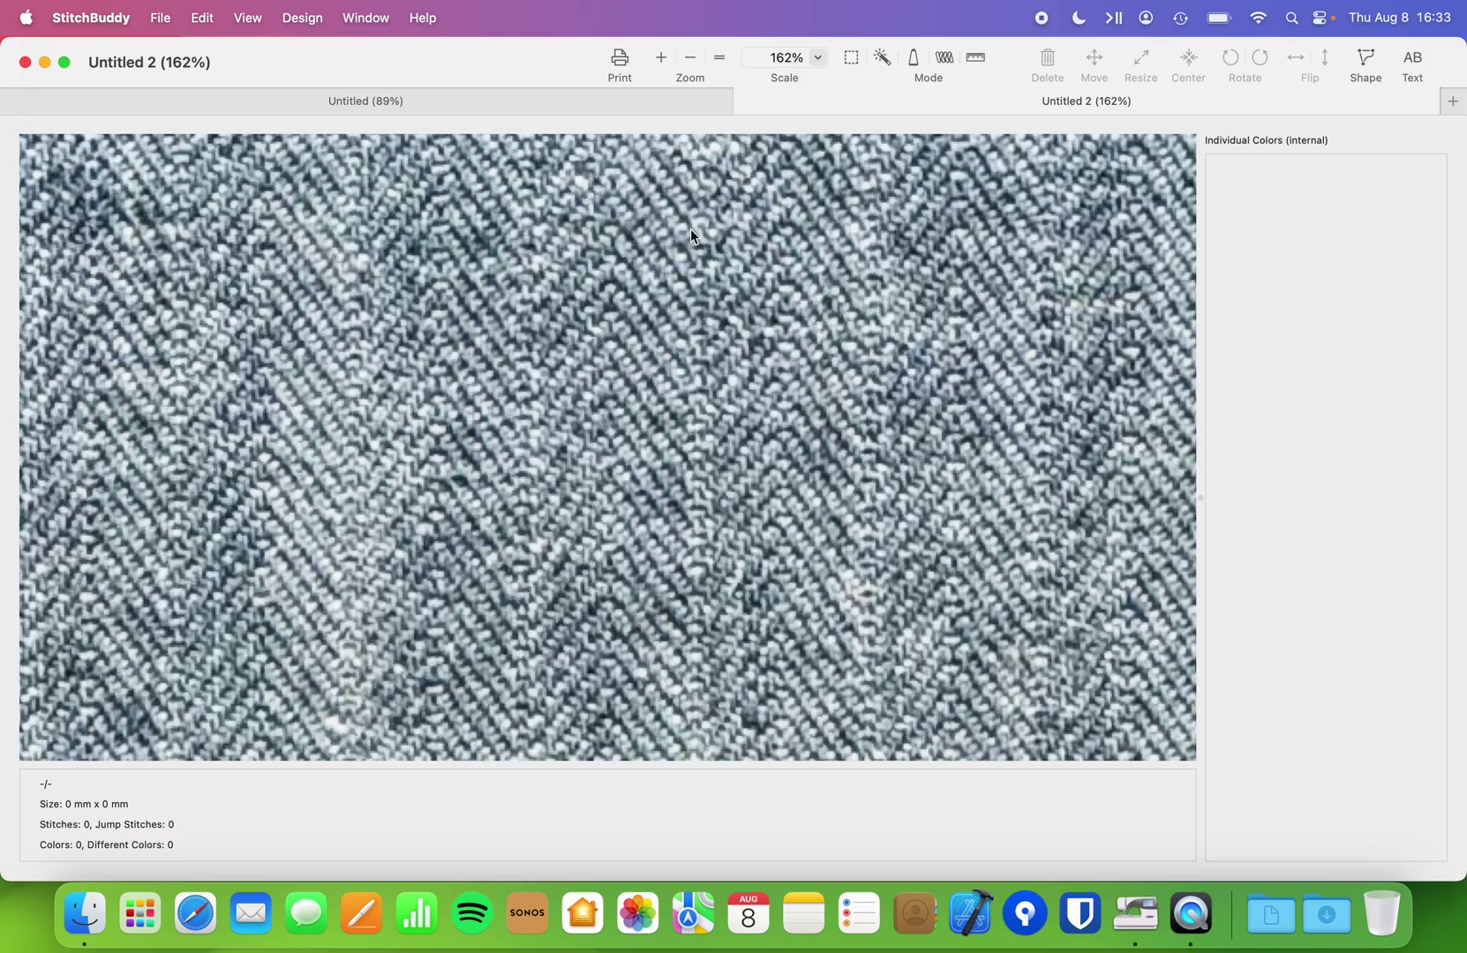
click(104, 18)
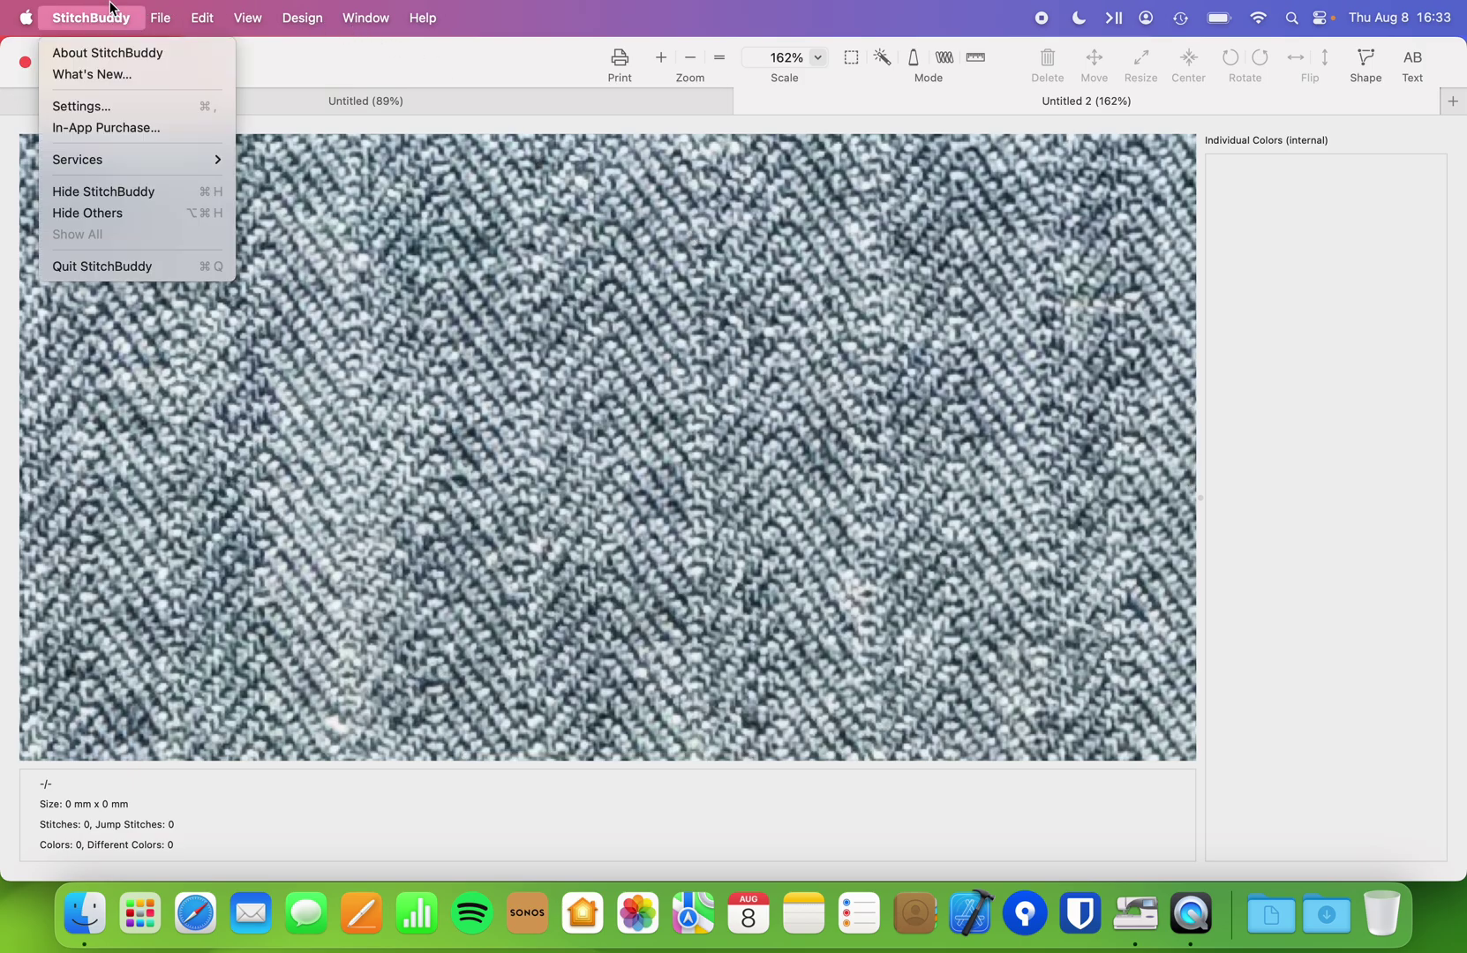
click(114, 106)
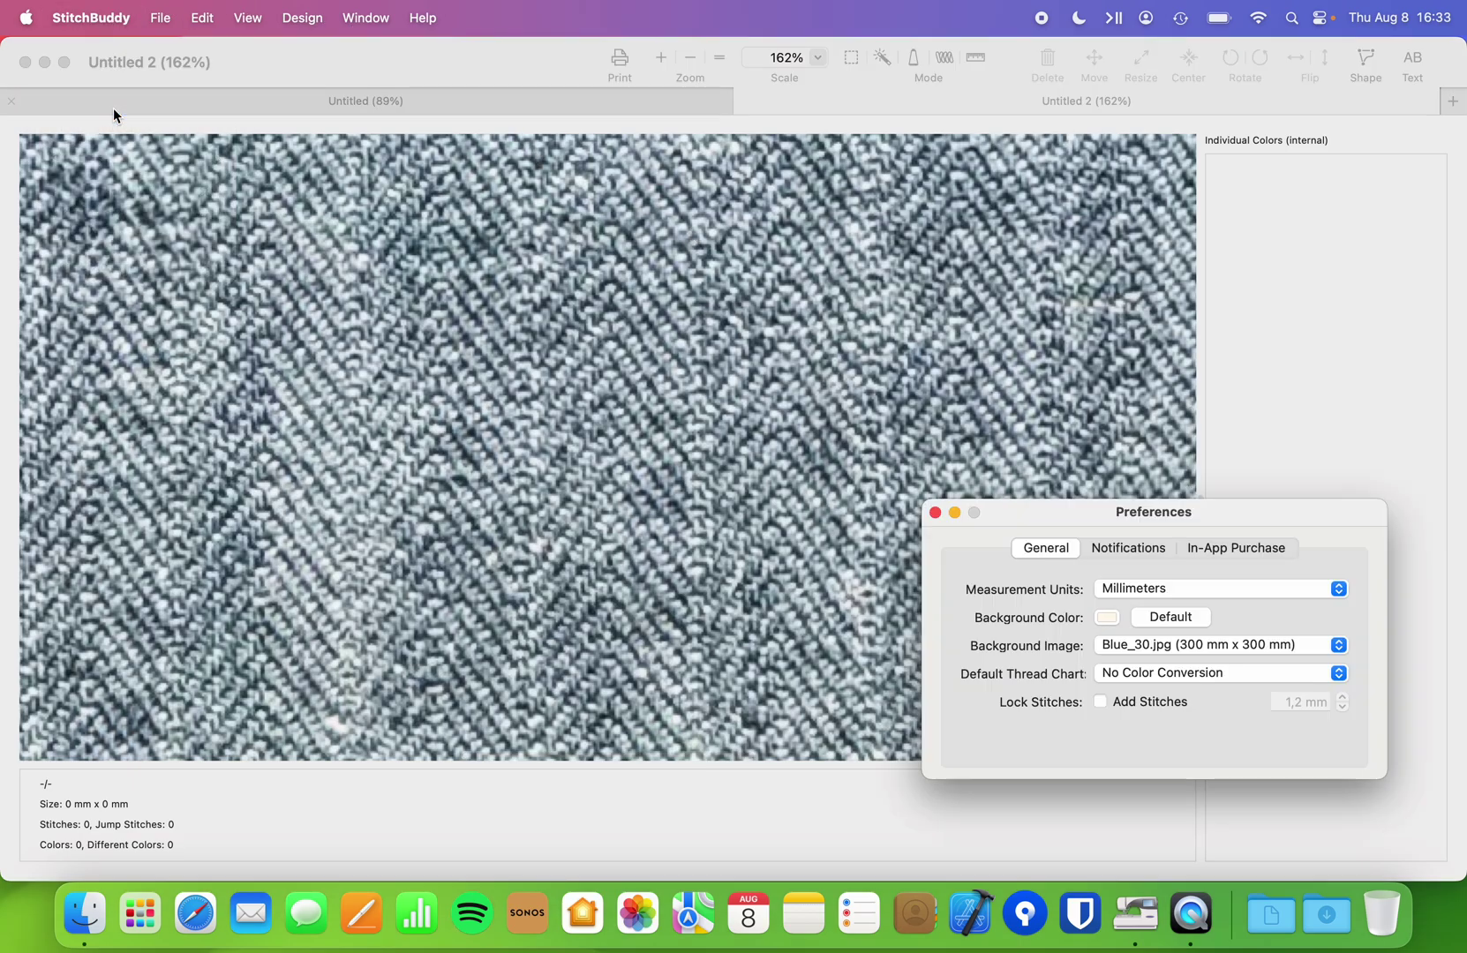
click(1296, 651)
click(1269, 695)
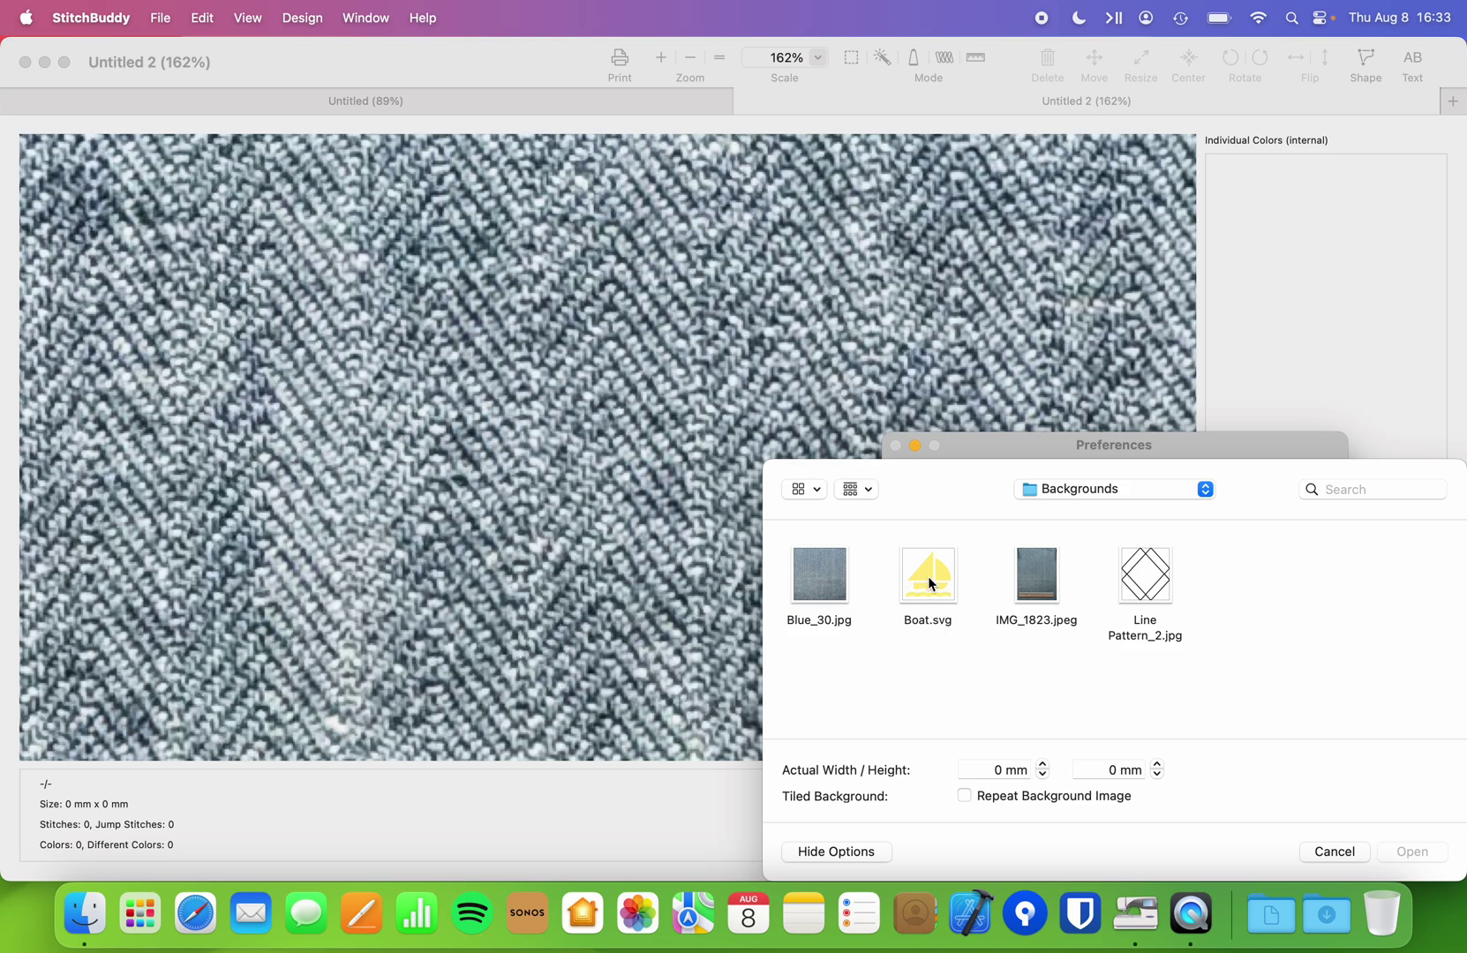
click(932, 584)
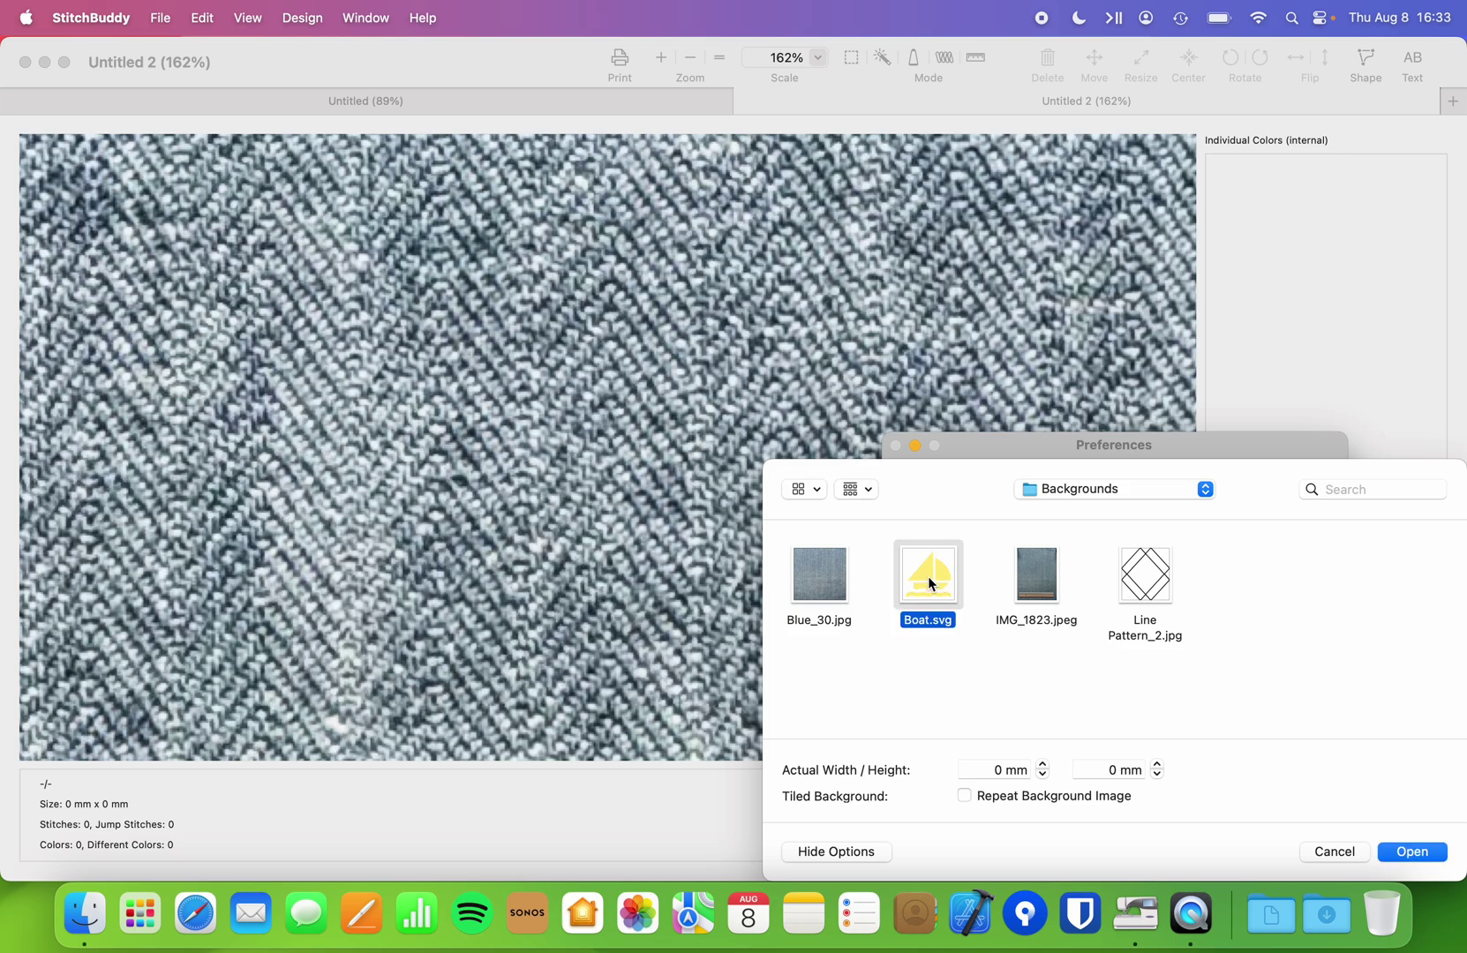
Set the actual width and height of Boat.svg to 50 mm each and apply it without tiling
click(1044, 766)
click(1043, 765)
click(968, 766)
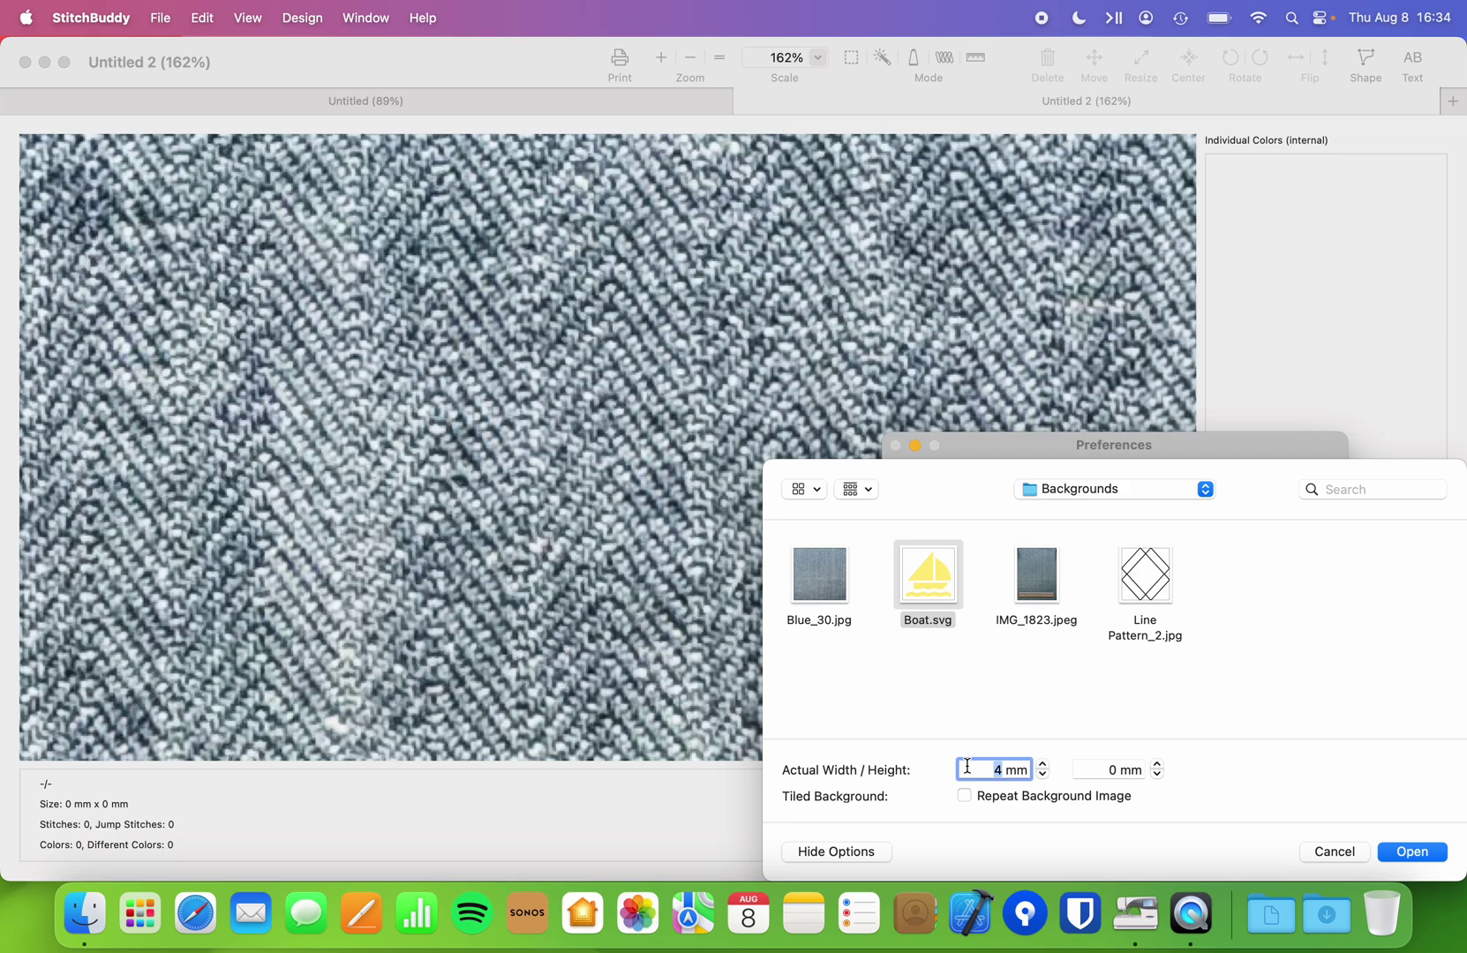
text(50)
click(1118, 770)
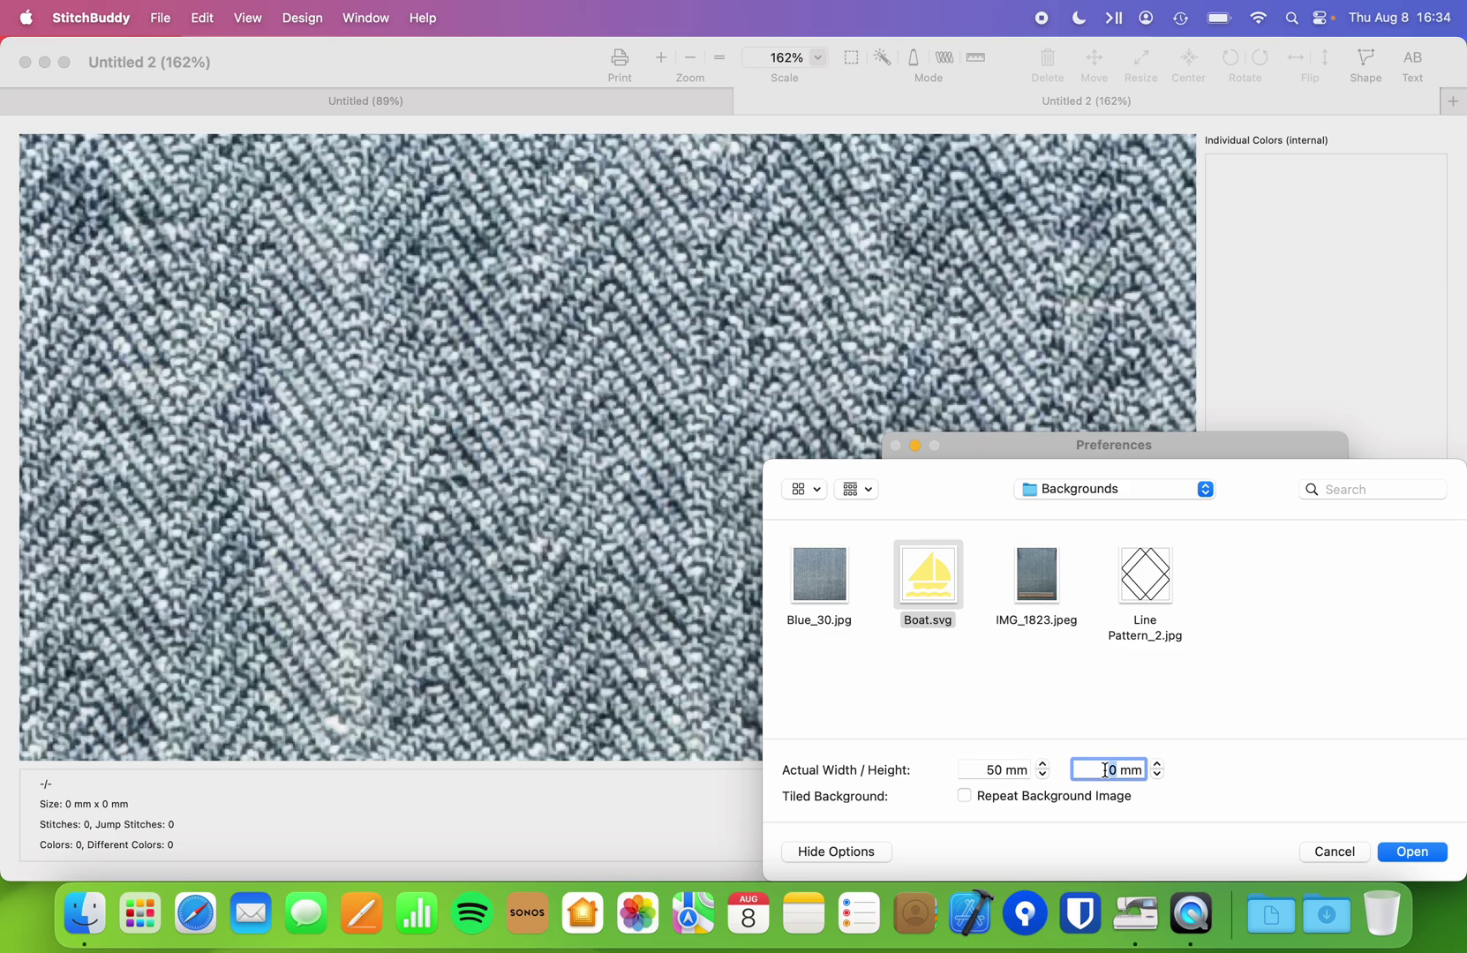
key(super+a)
click(1412, 852)
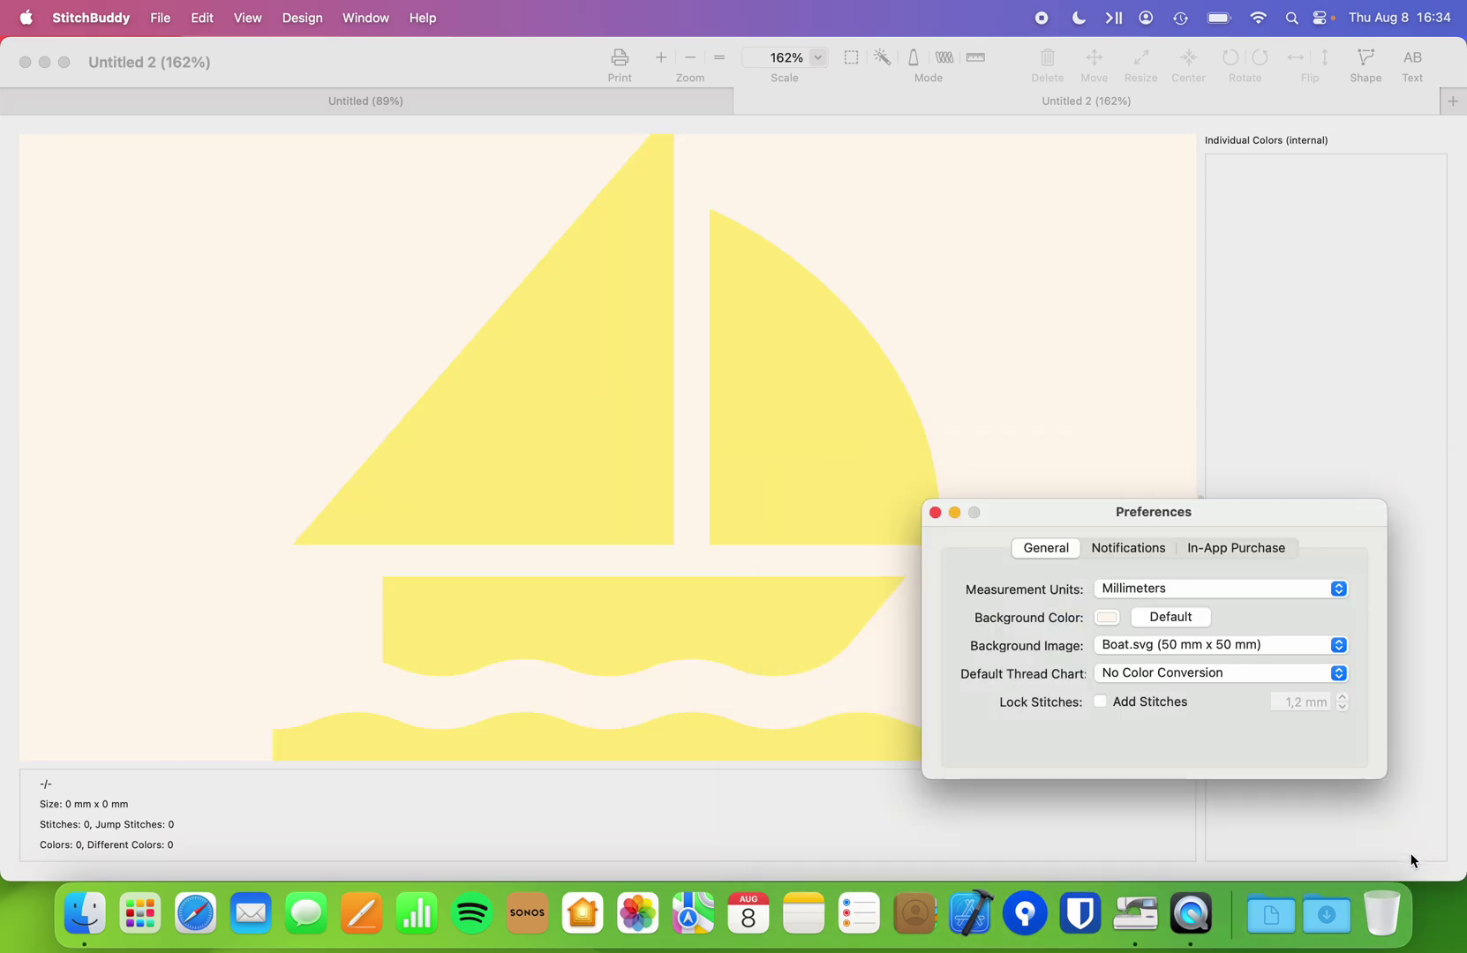
Trace the large triangular sail of the boat template as a closed individual path with three anchor points
click(935, 513)
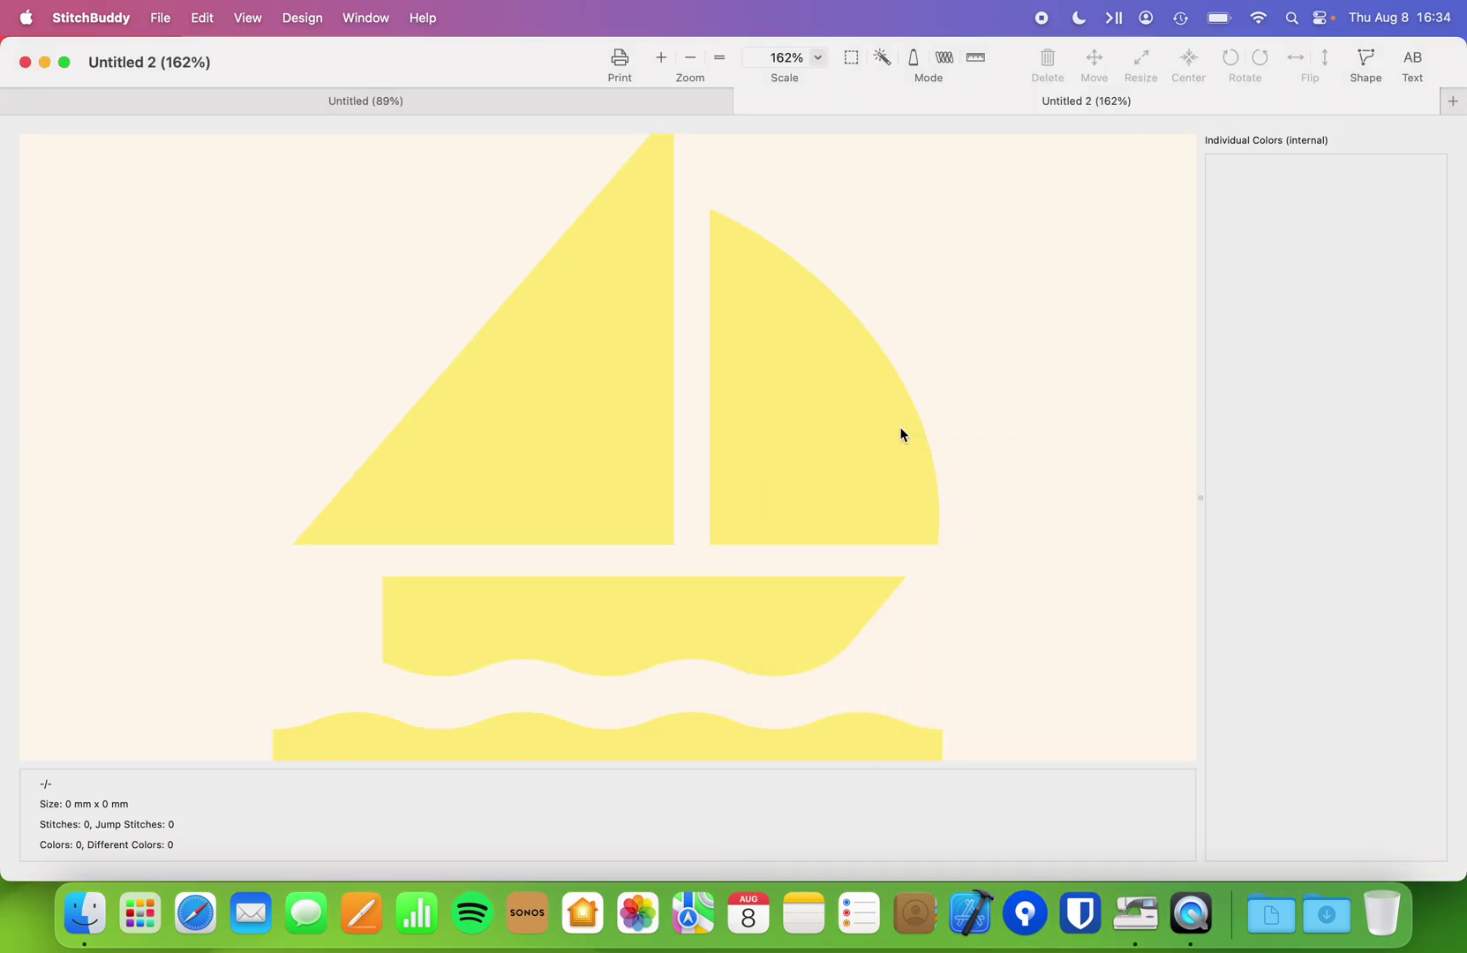
click(691, 59)
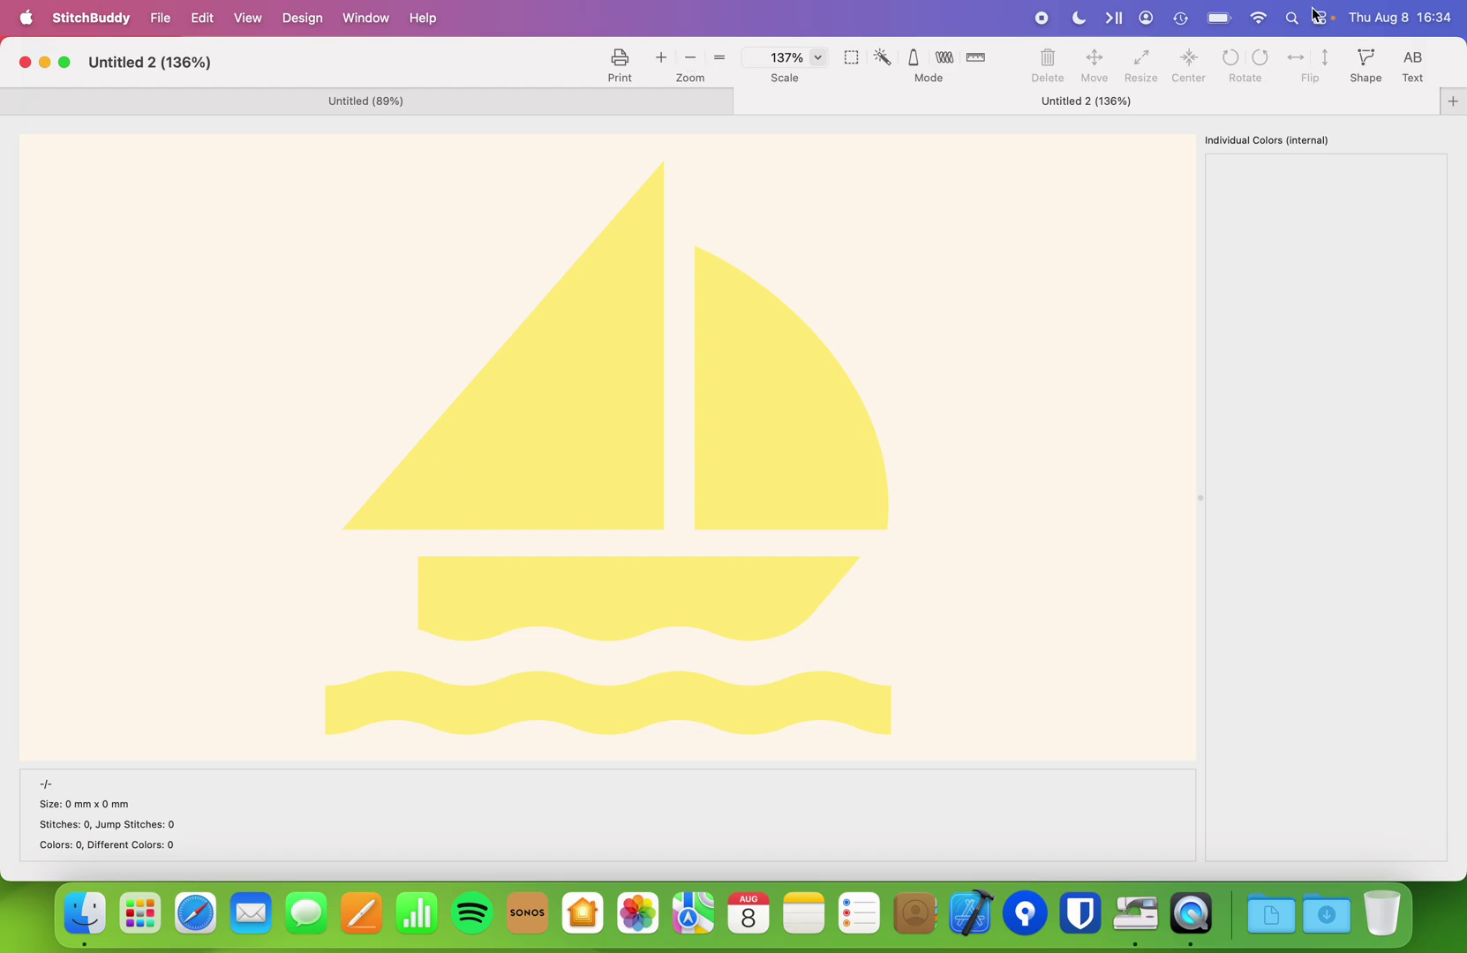
click(1364, 60)
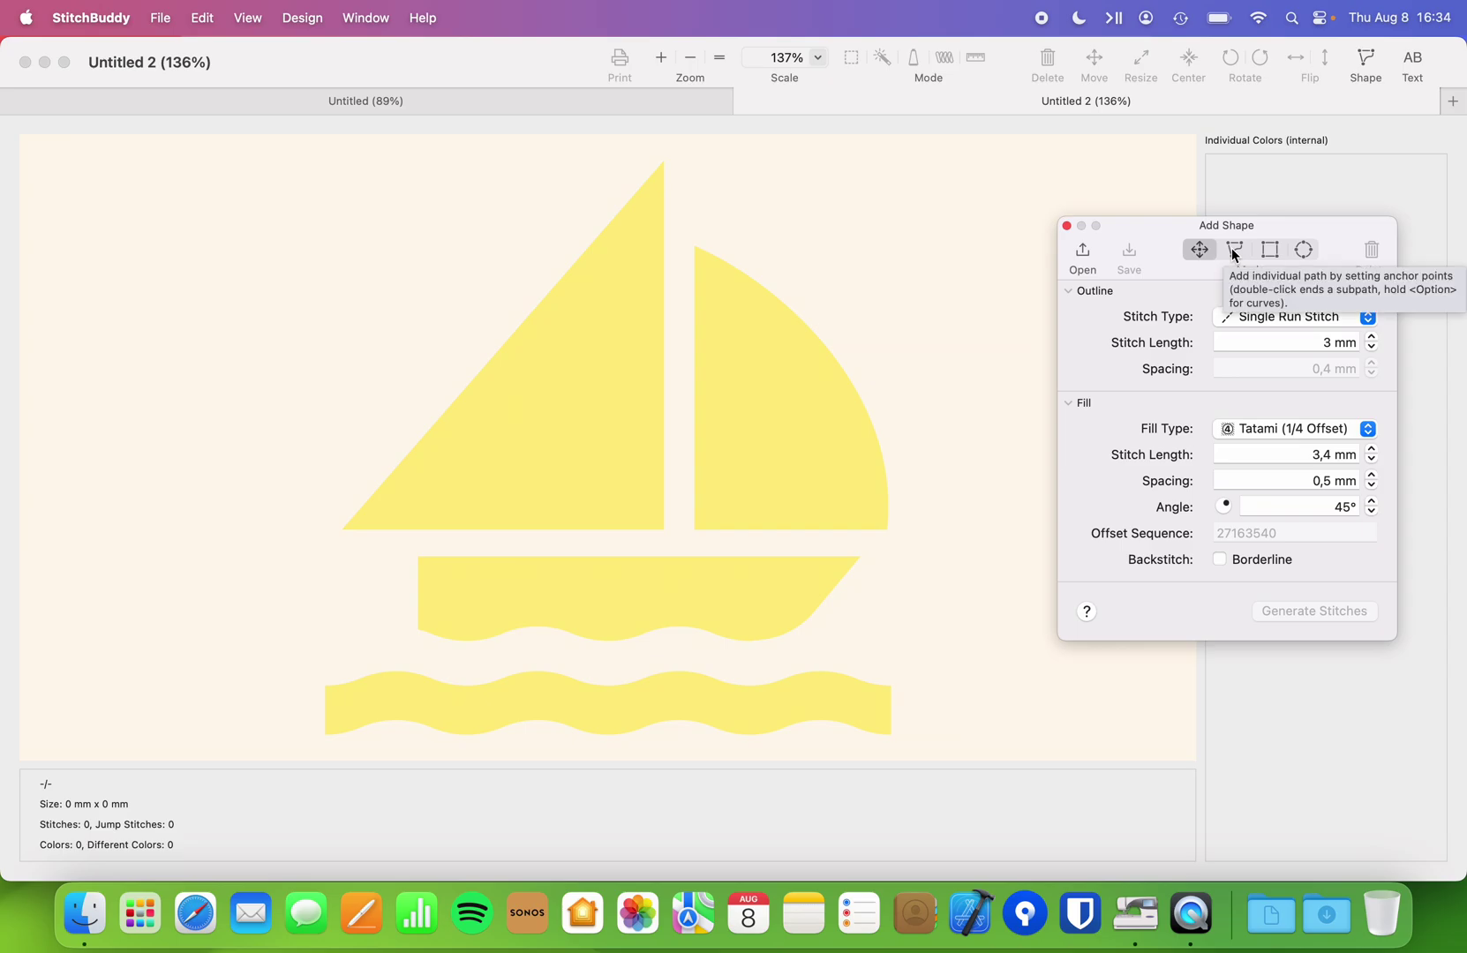
click(1234, 252)
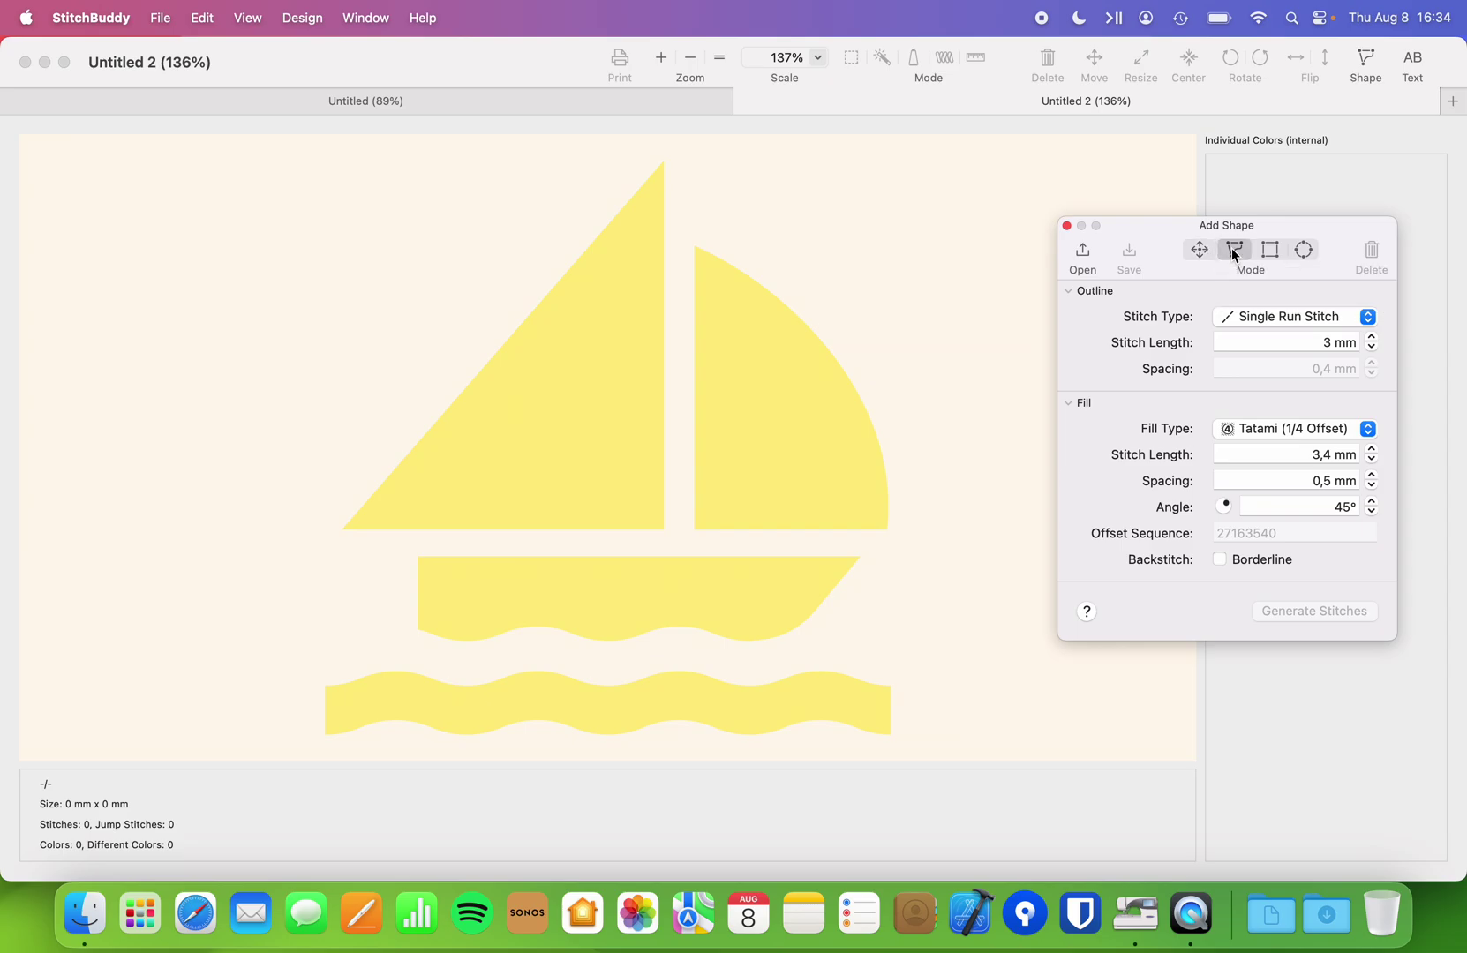
click(344, 527)
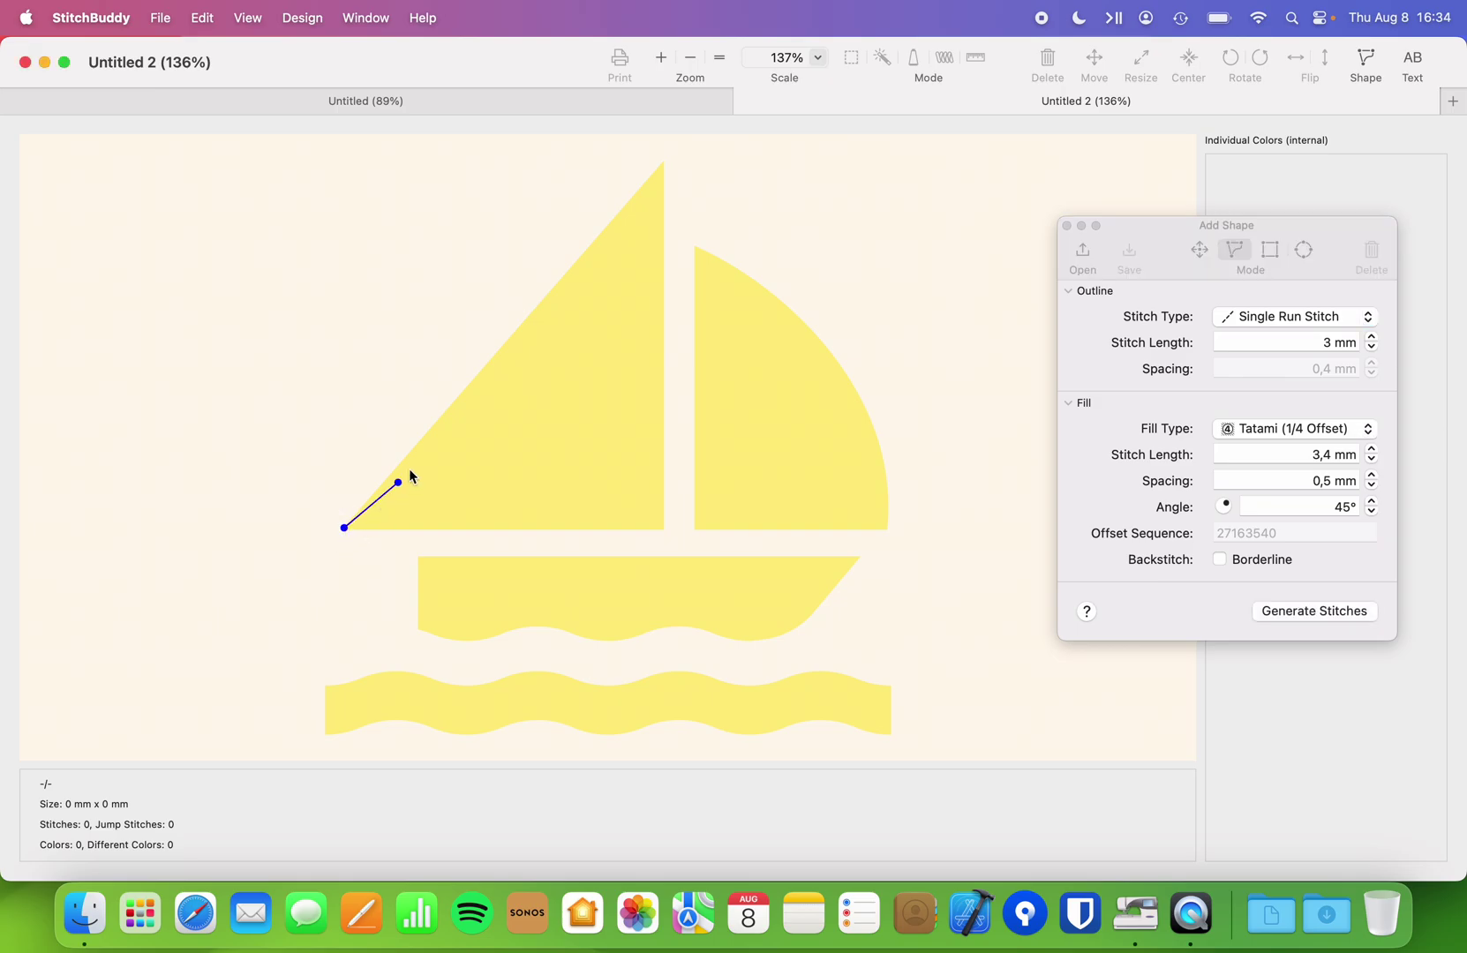
click(662, 167)
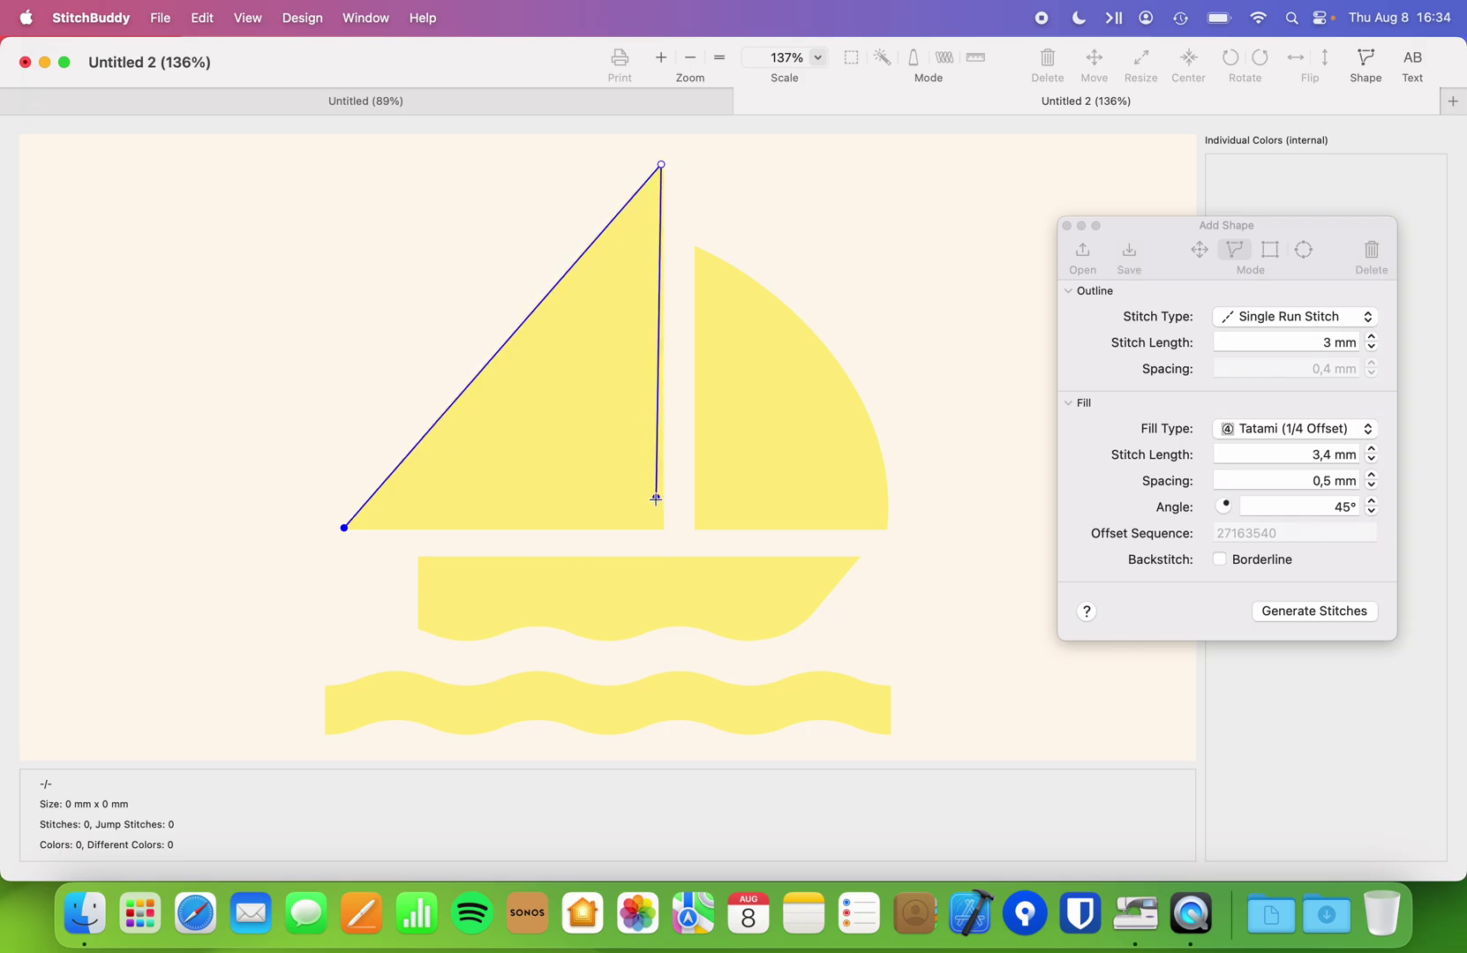
double_click(659, 528)
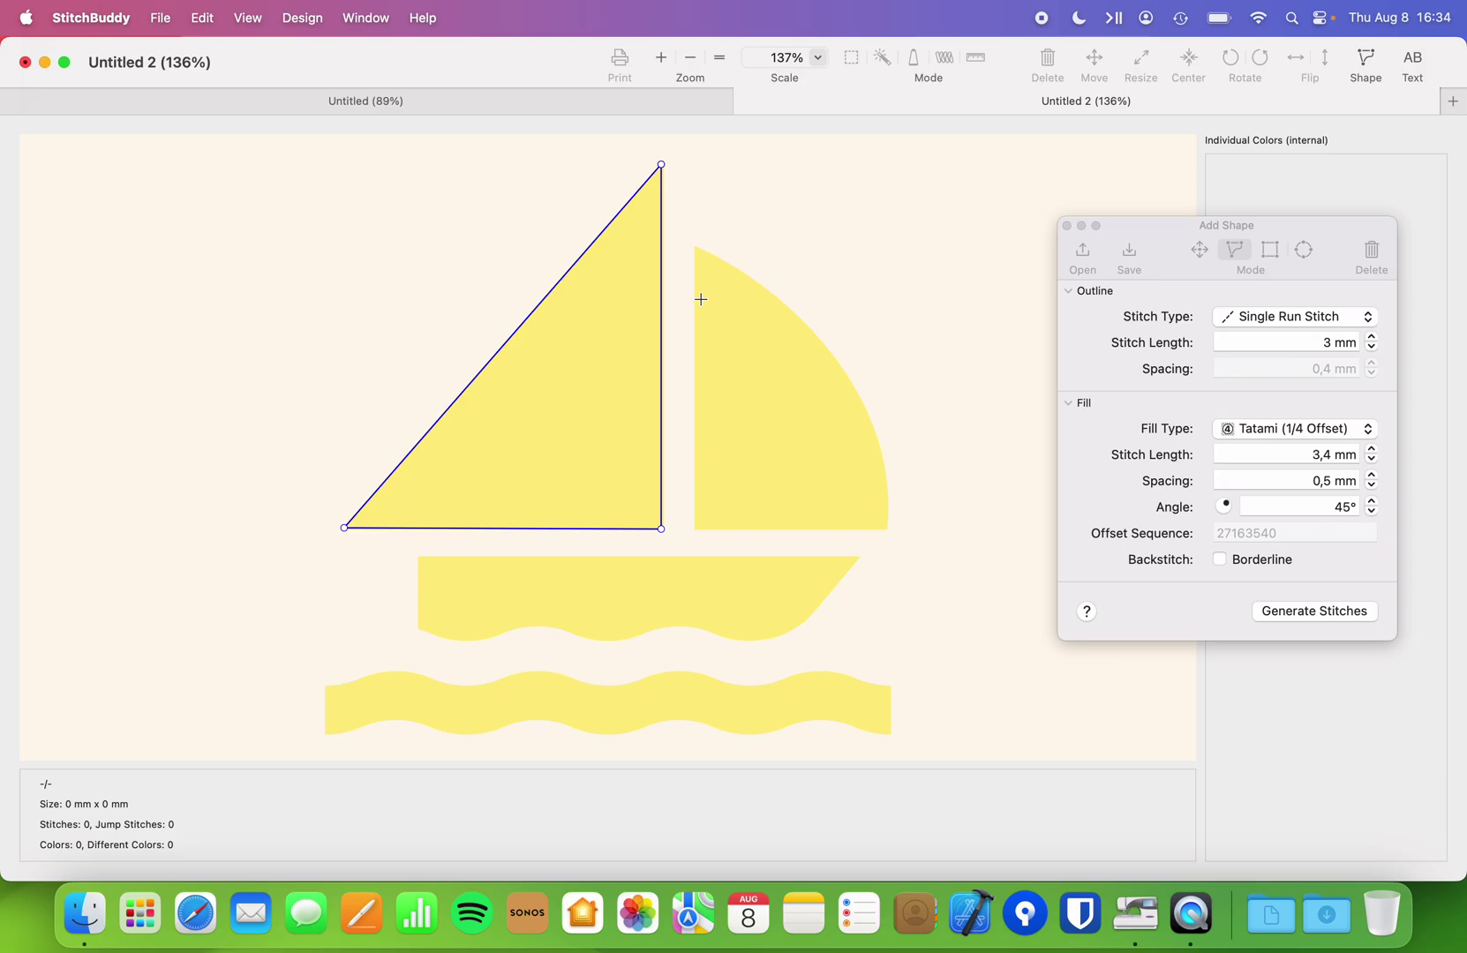
Trace the smaller sail as a closed path with straight edges through its three corners
click(698, 251)
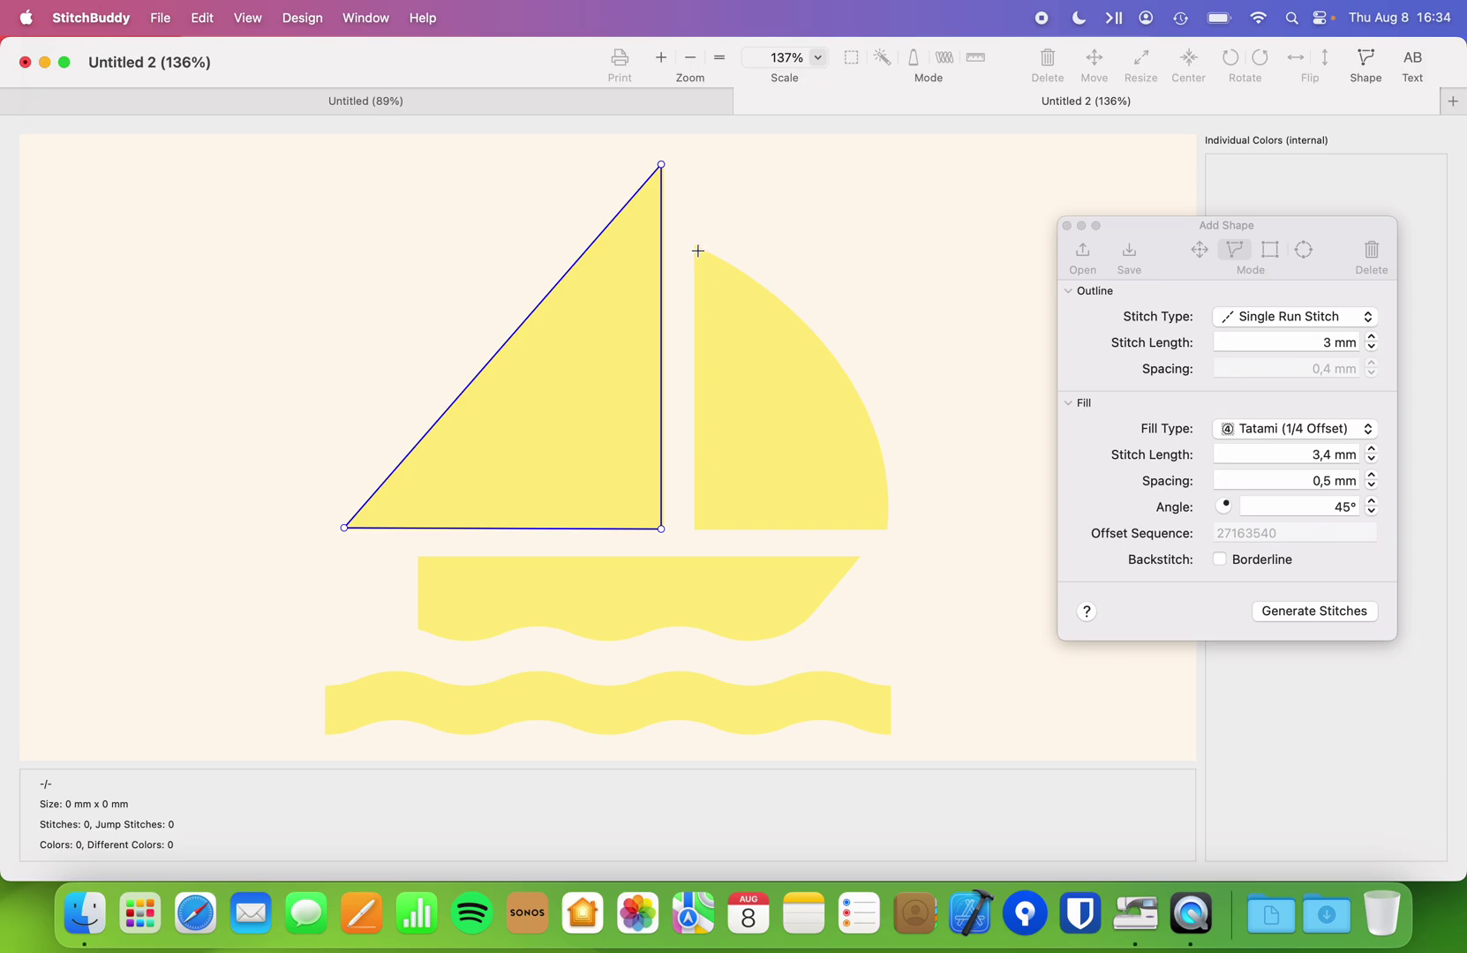
click(694, 528)
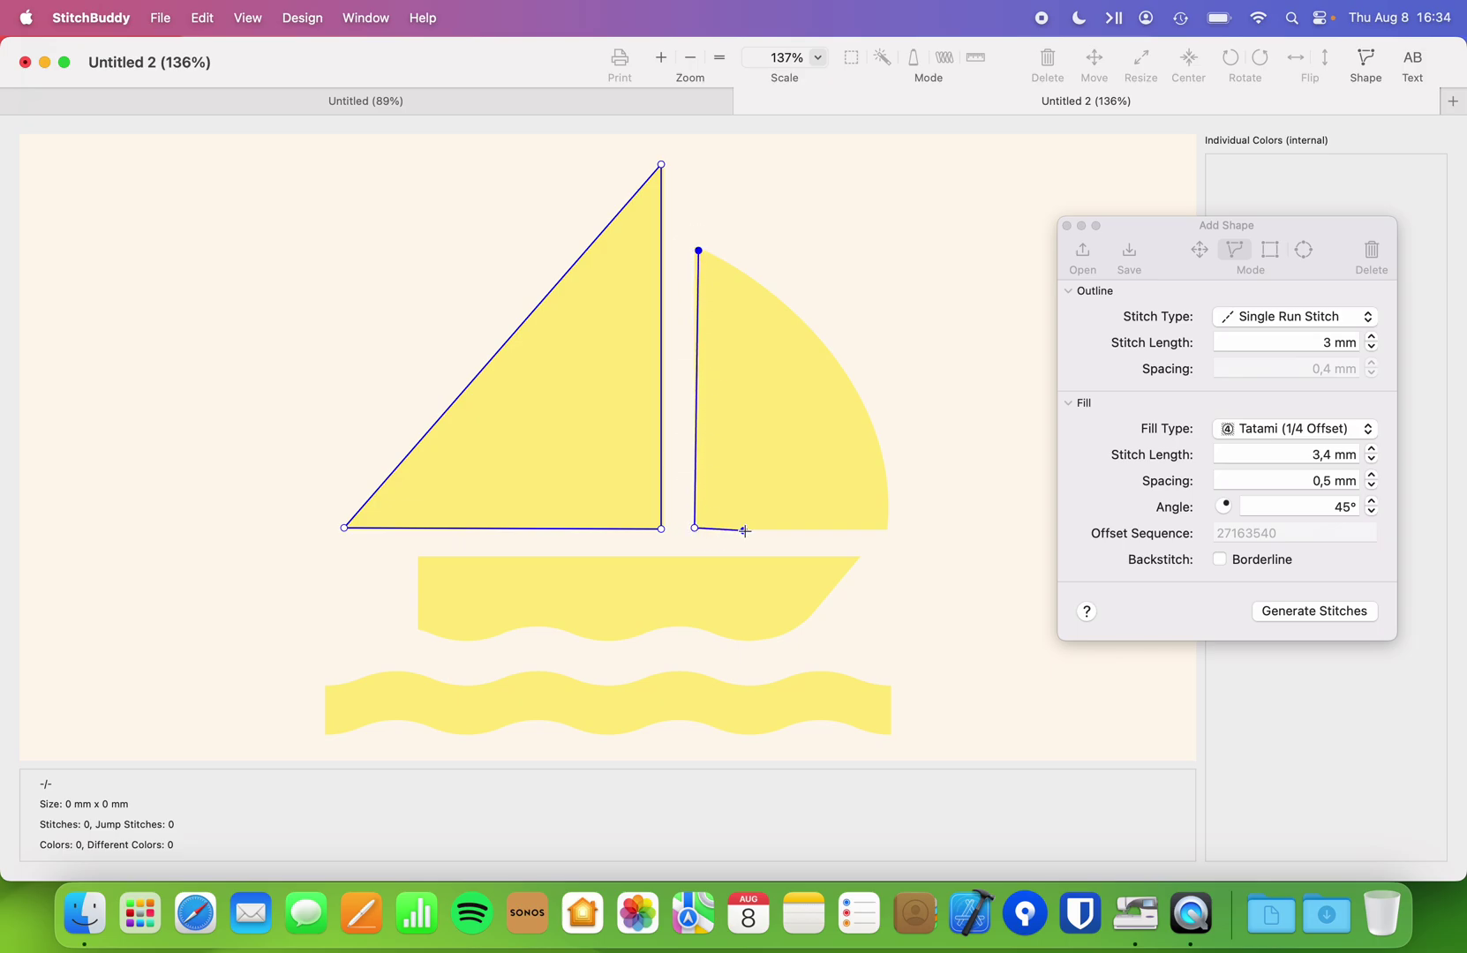
double_click(887, 527)
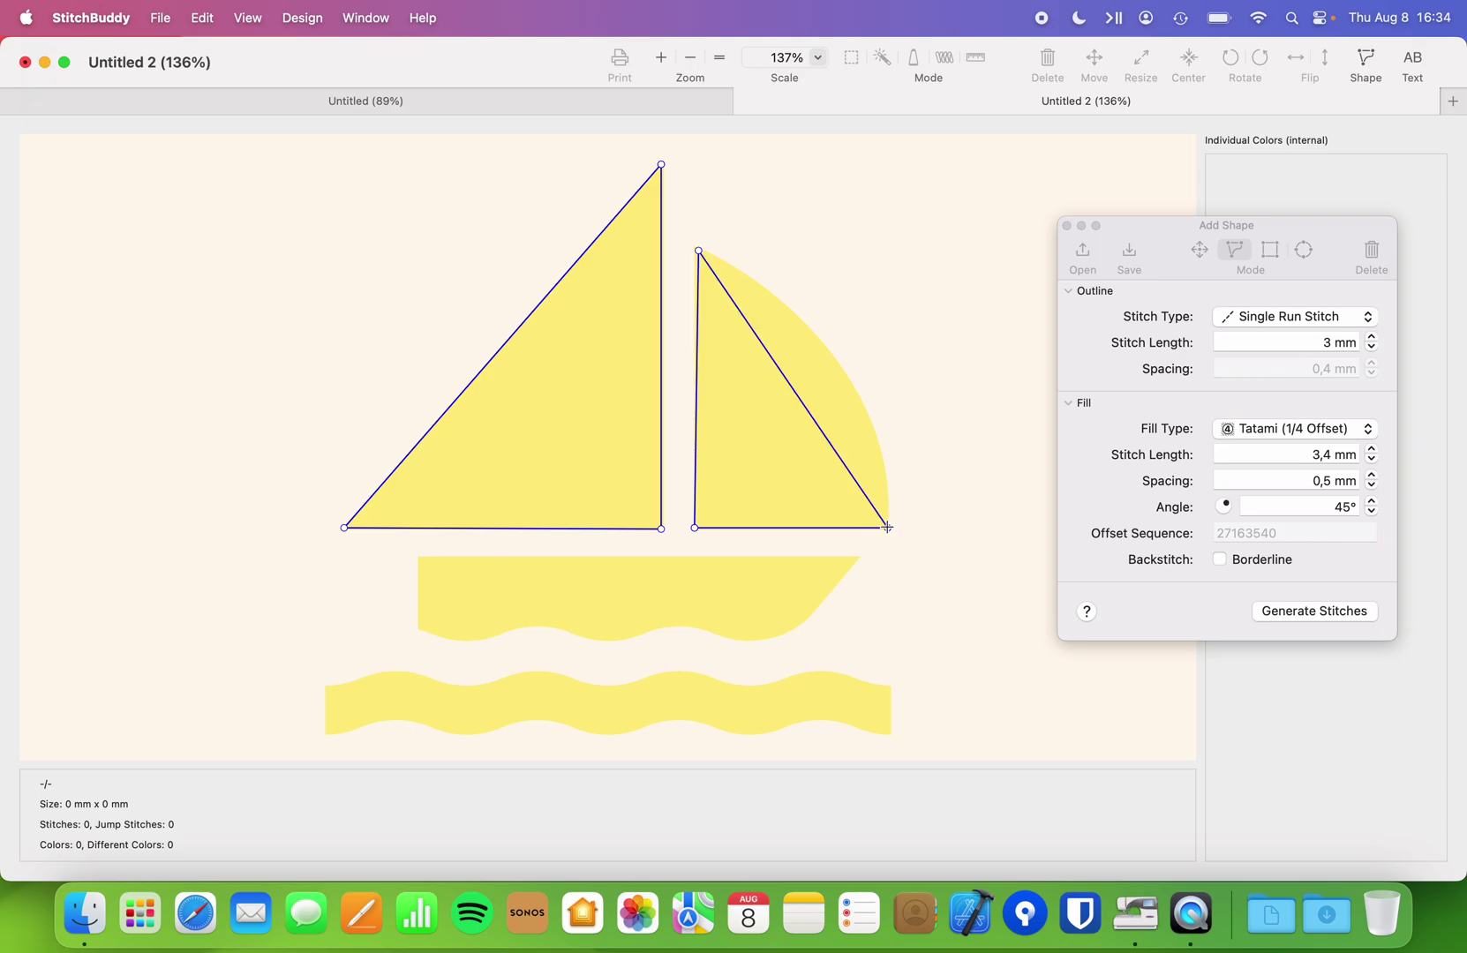
Convert the smaller sail's slanted edge to a curve and adjust its control handles to follow the template's rounded edge
right_click(795, 396)
click(886, 578)
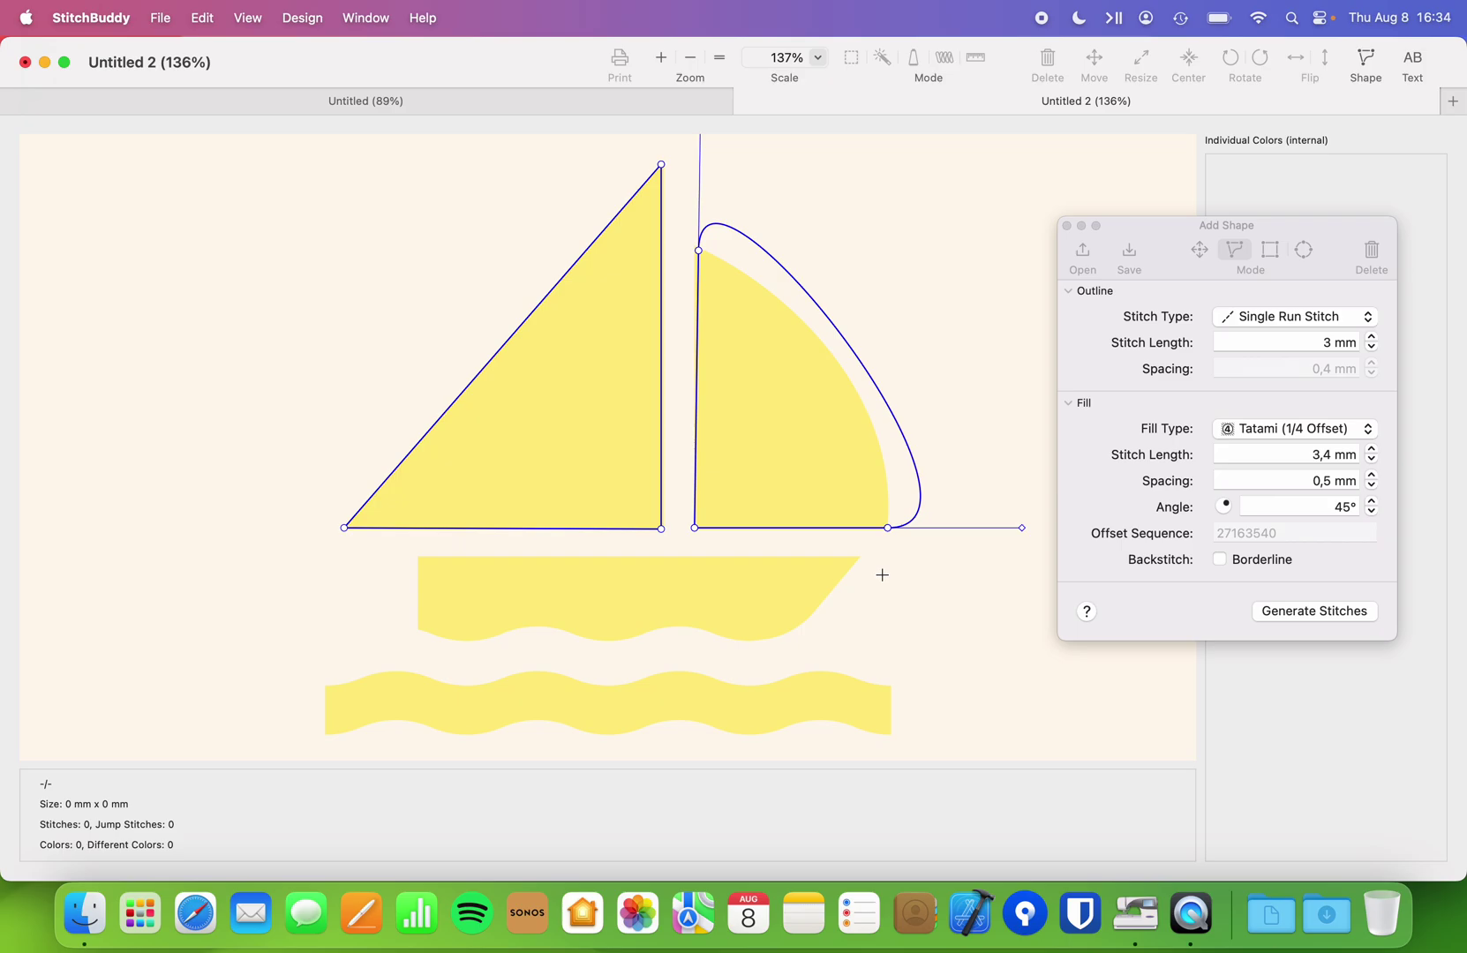
scroll(739, 204, up, 3)
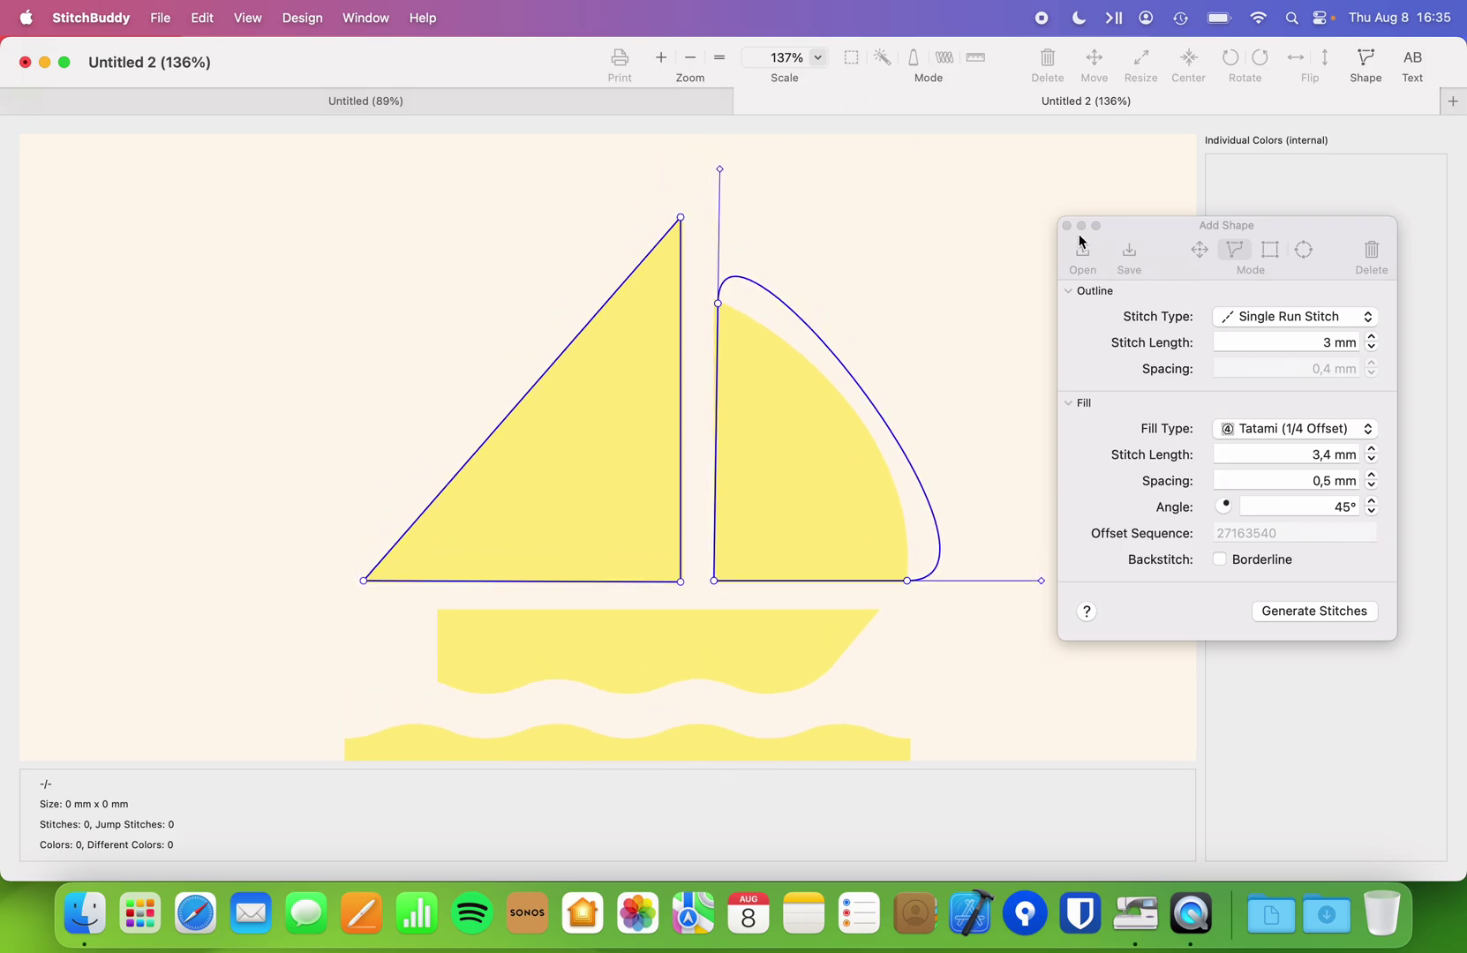
click(1197, 251)
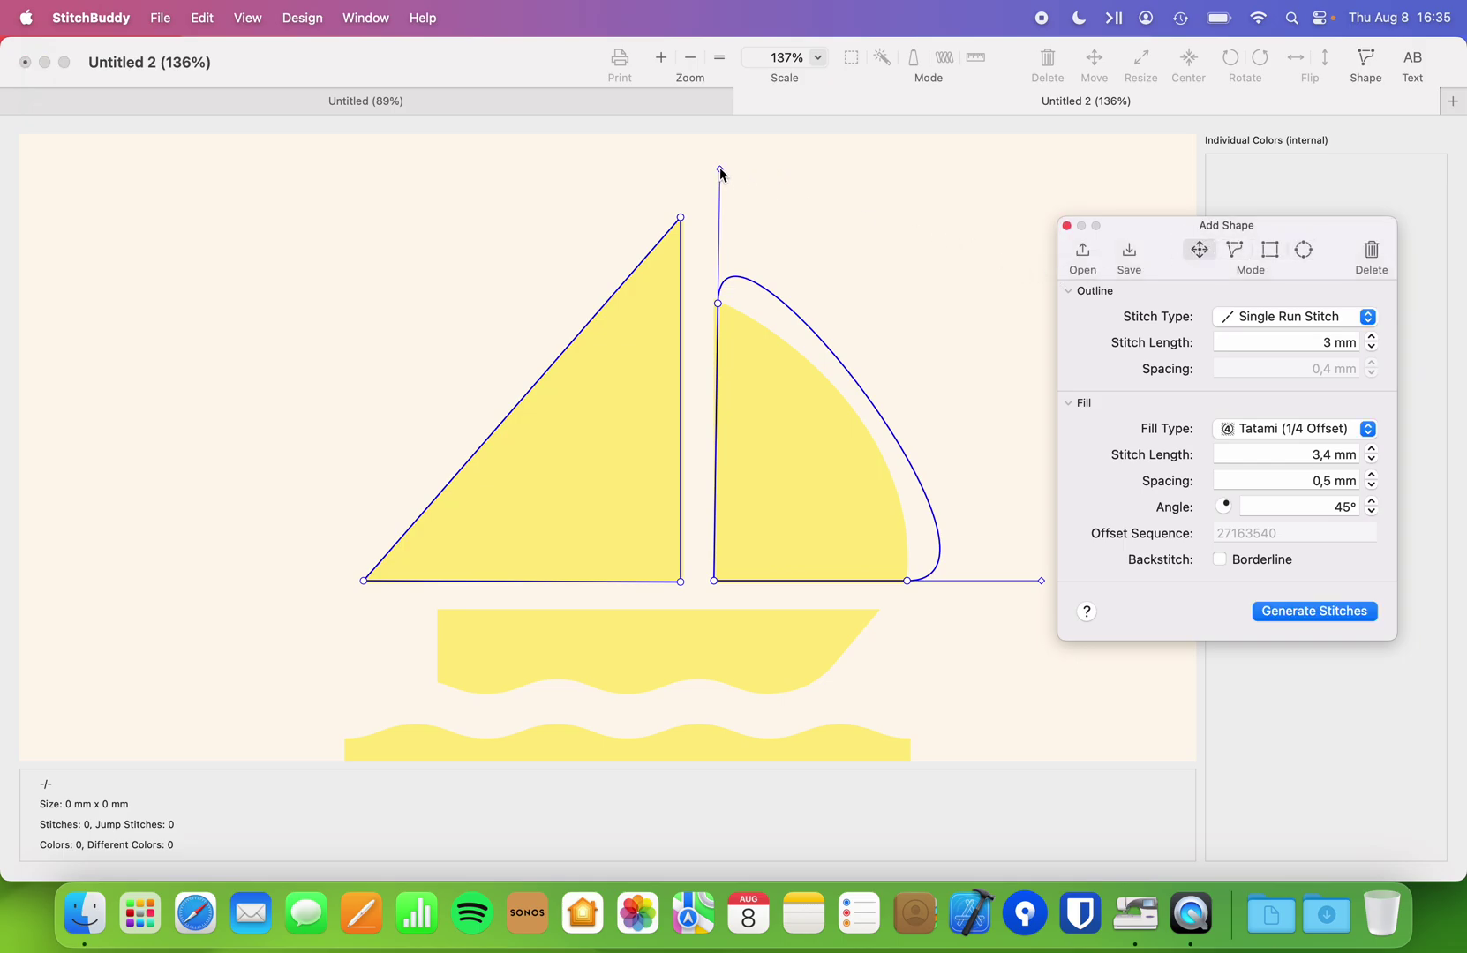
drag(720, 169, 854, 366)
drag(1041, 581, 911, 485)
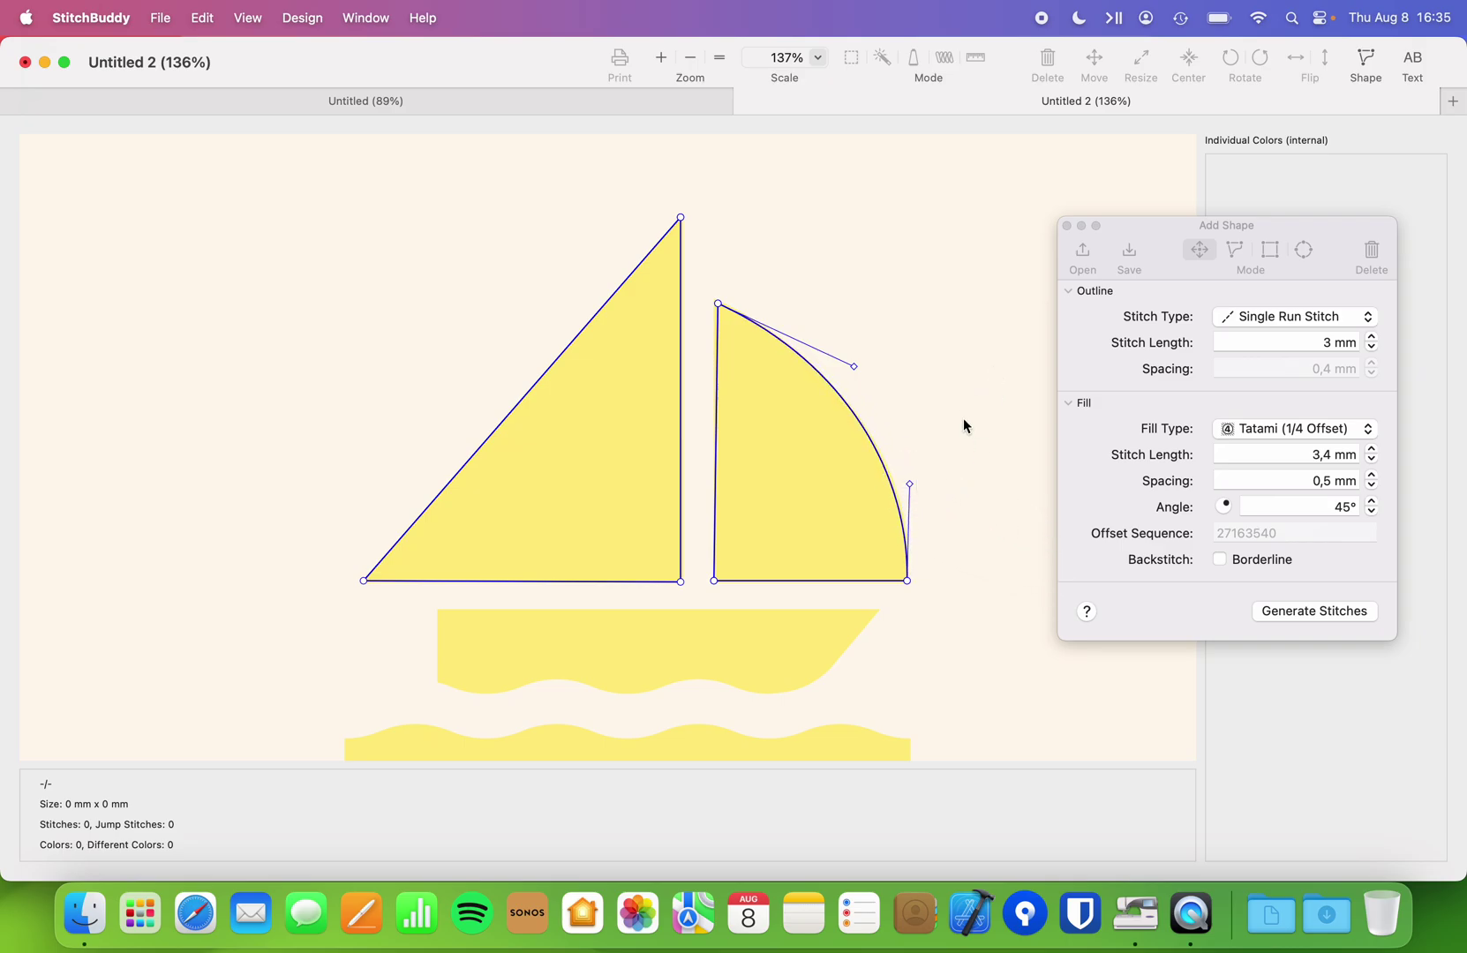
Start a new path along the hull's upper edge and sloping bow, curving under it to the wavy lower edge
click(1236, 253)
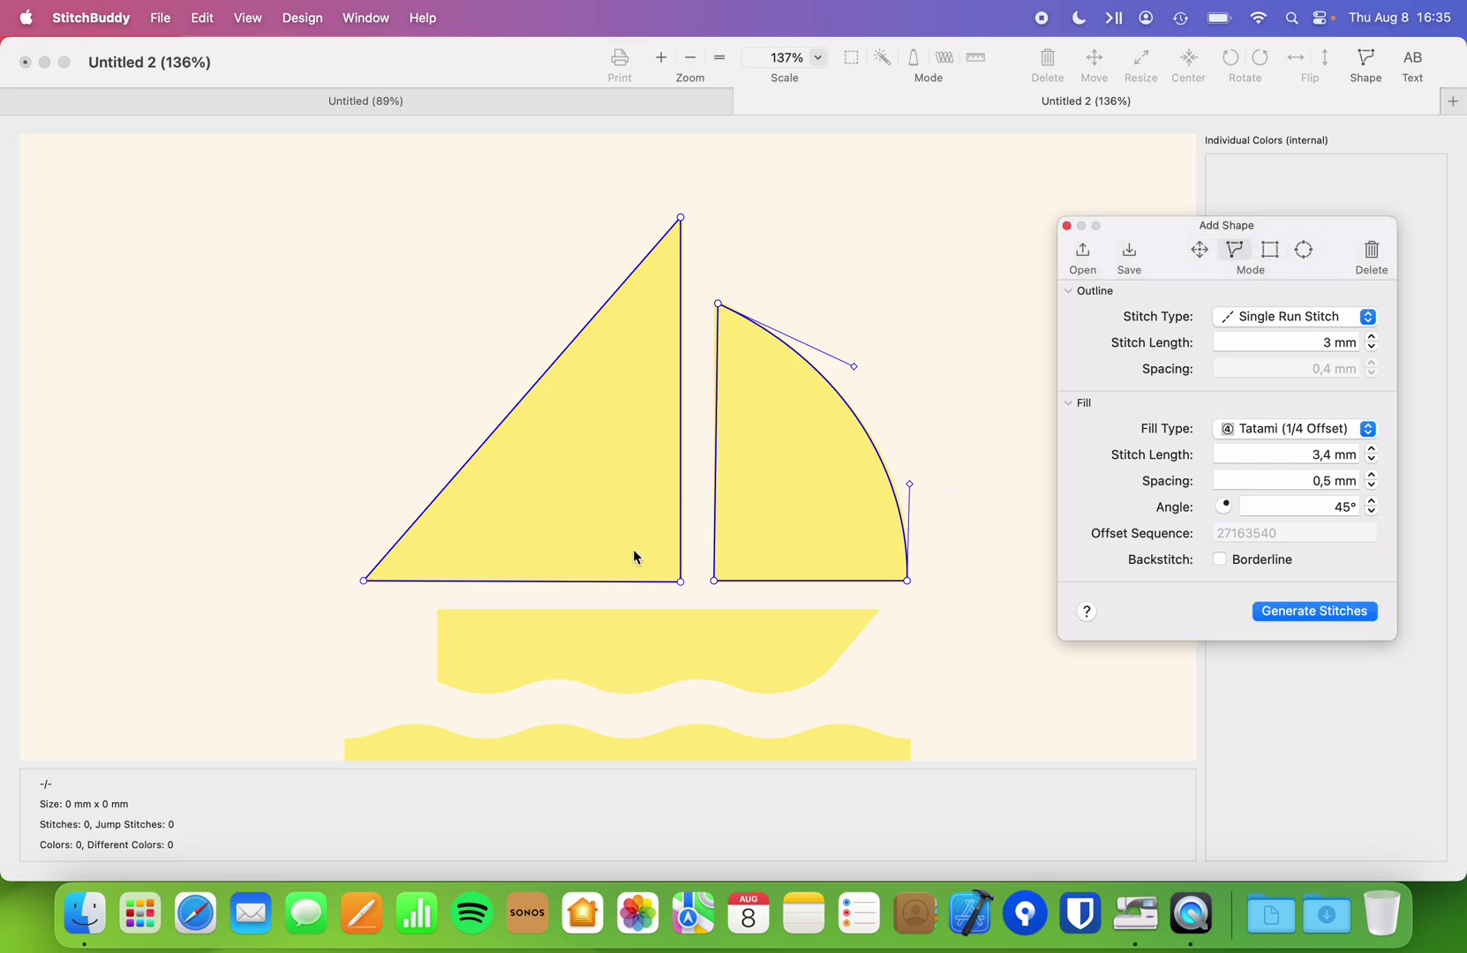
click(441, 610)
click(440, 610)
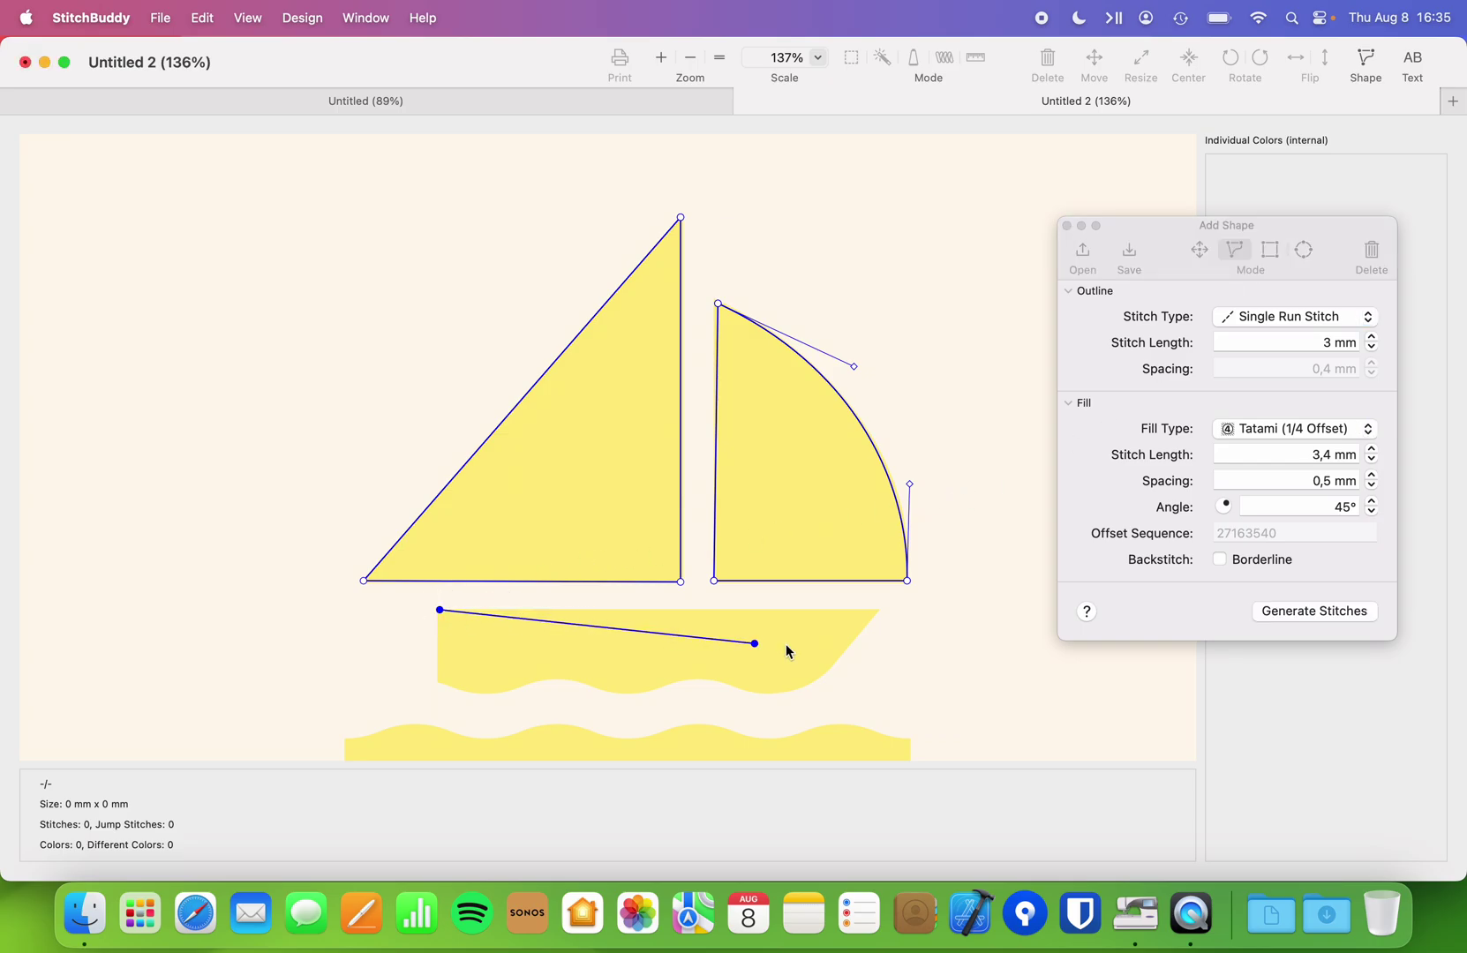
click(875, 611)
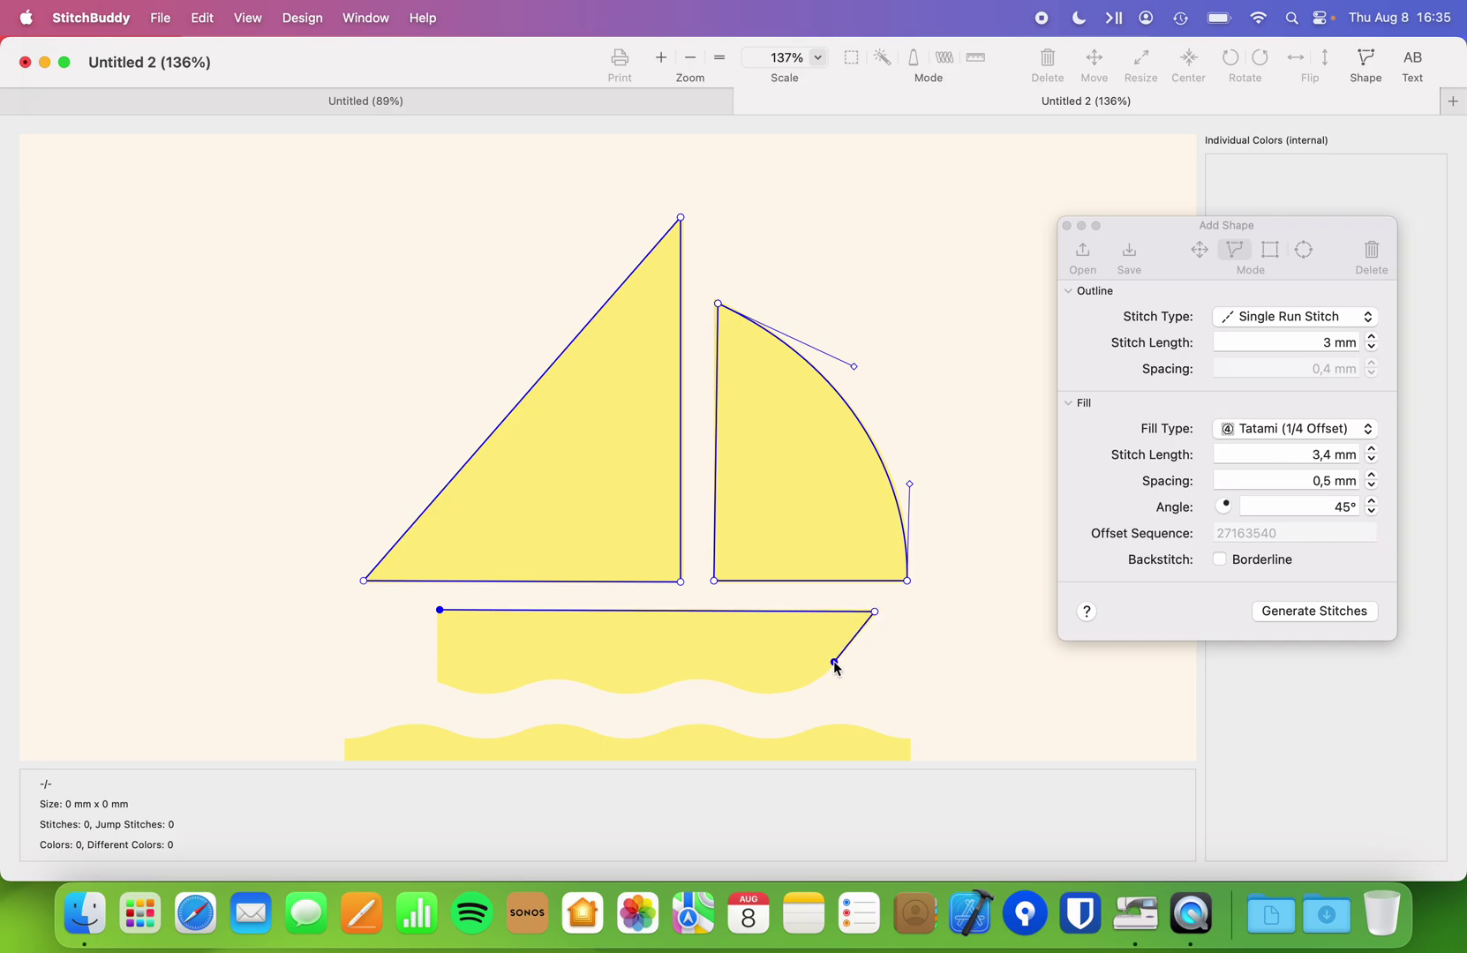
click(835, 662)
click(741, 689)
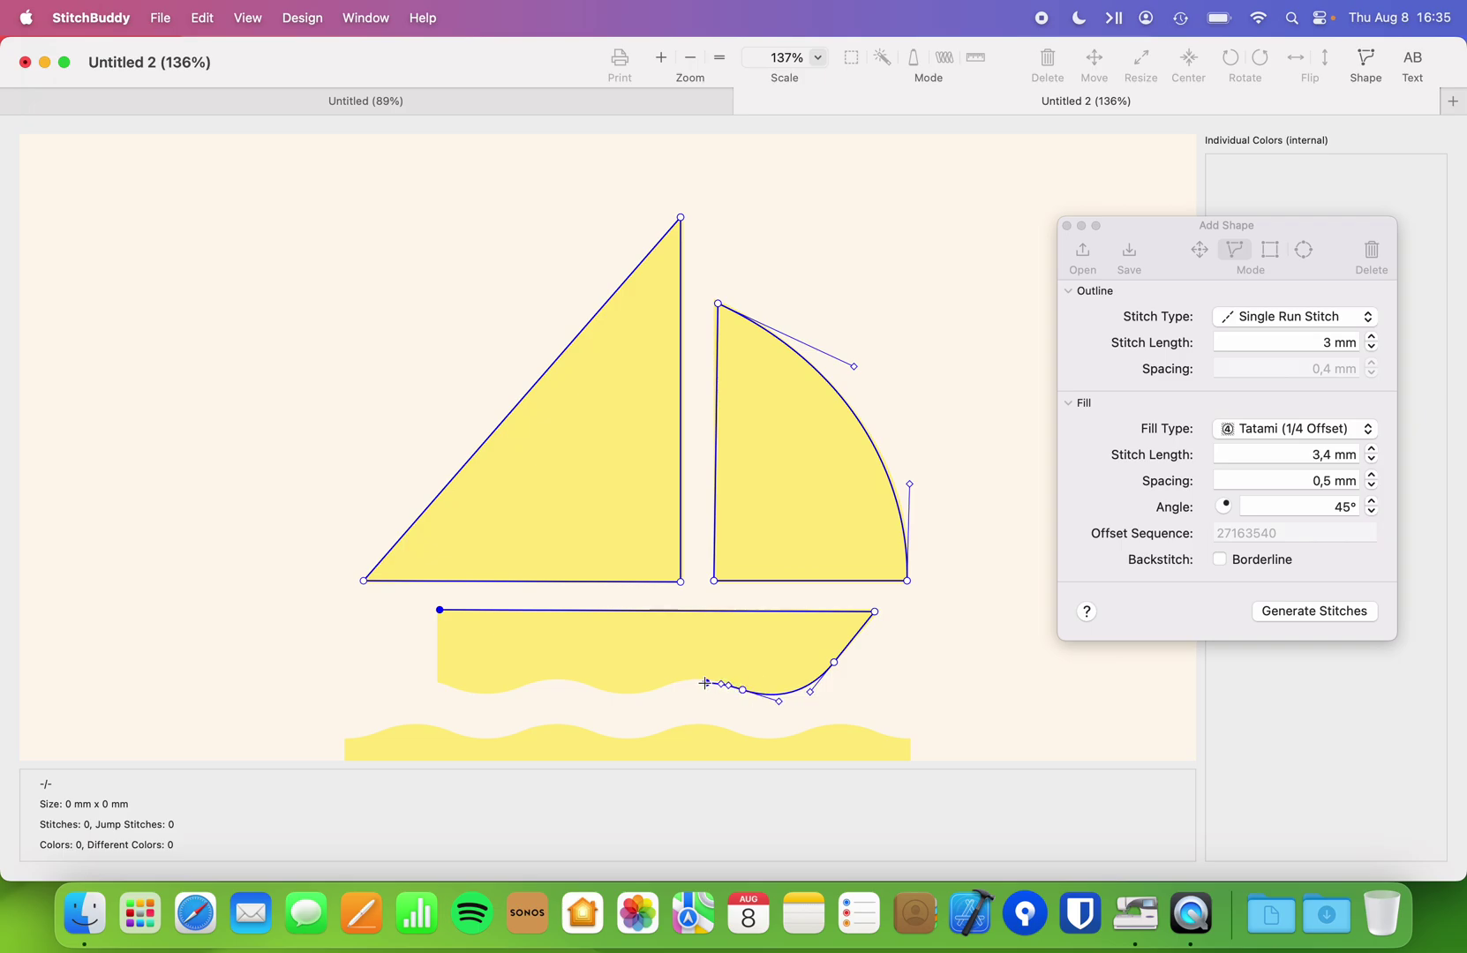
Continue the hull path with curves along the wavy lower edge, add the straight stern, and close the path
click(656, 686)
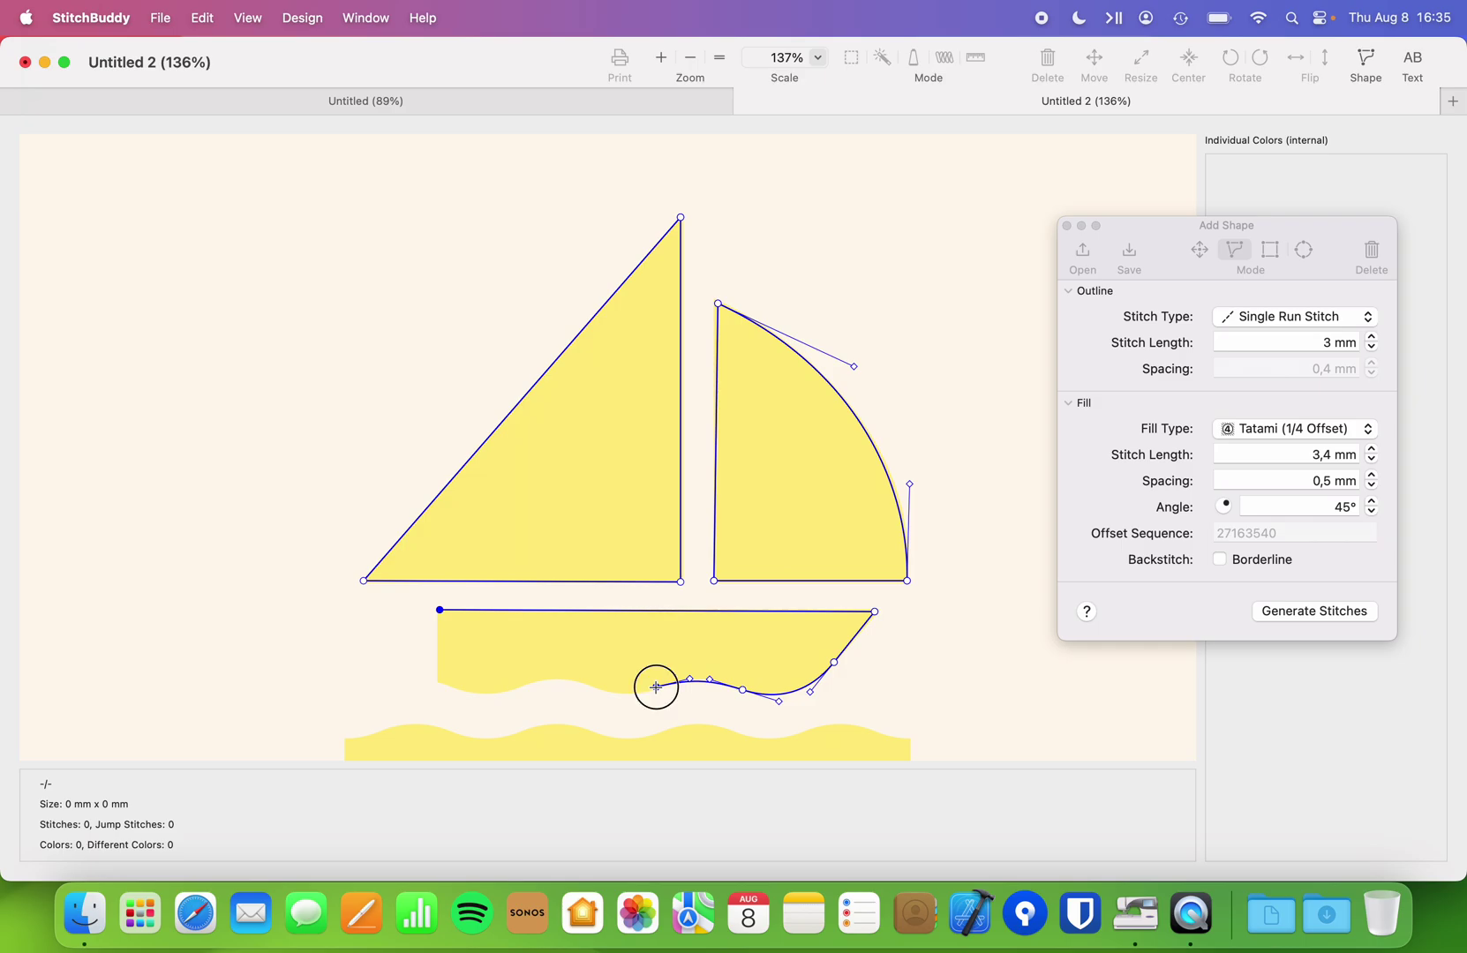
click(584, 685)
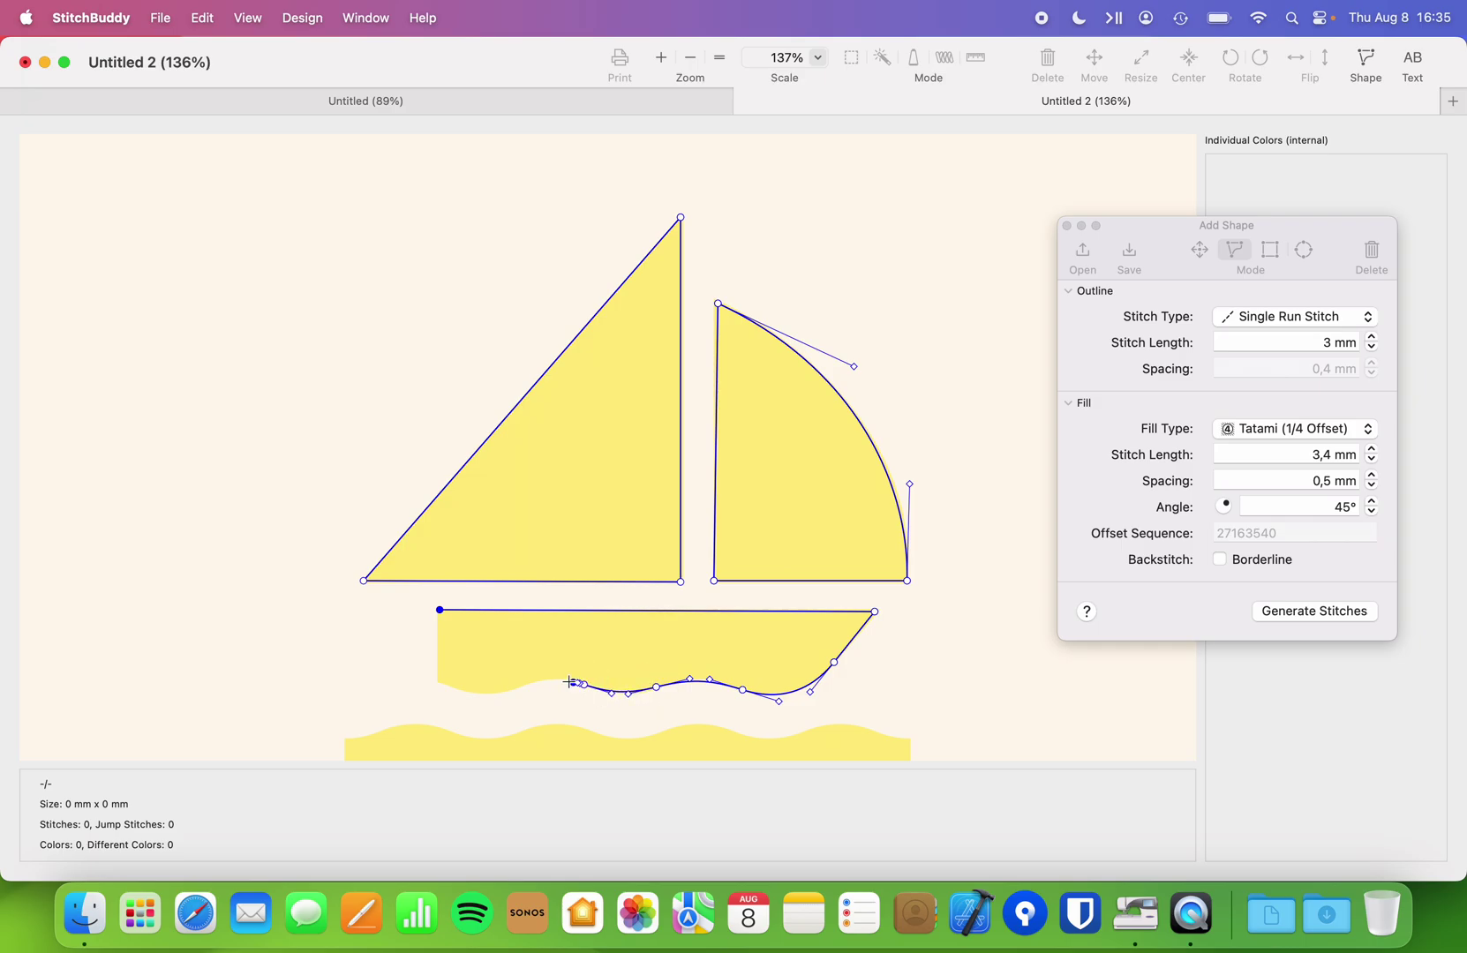
click(507, 690)
click(442, 682)
click(439, 651)
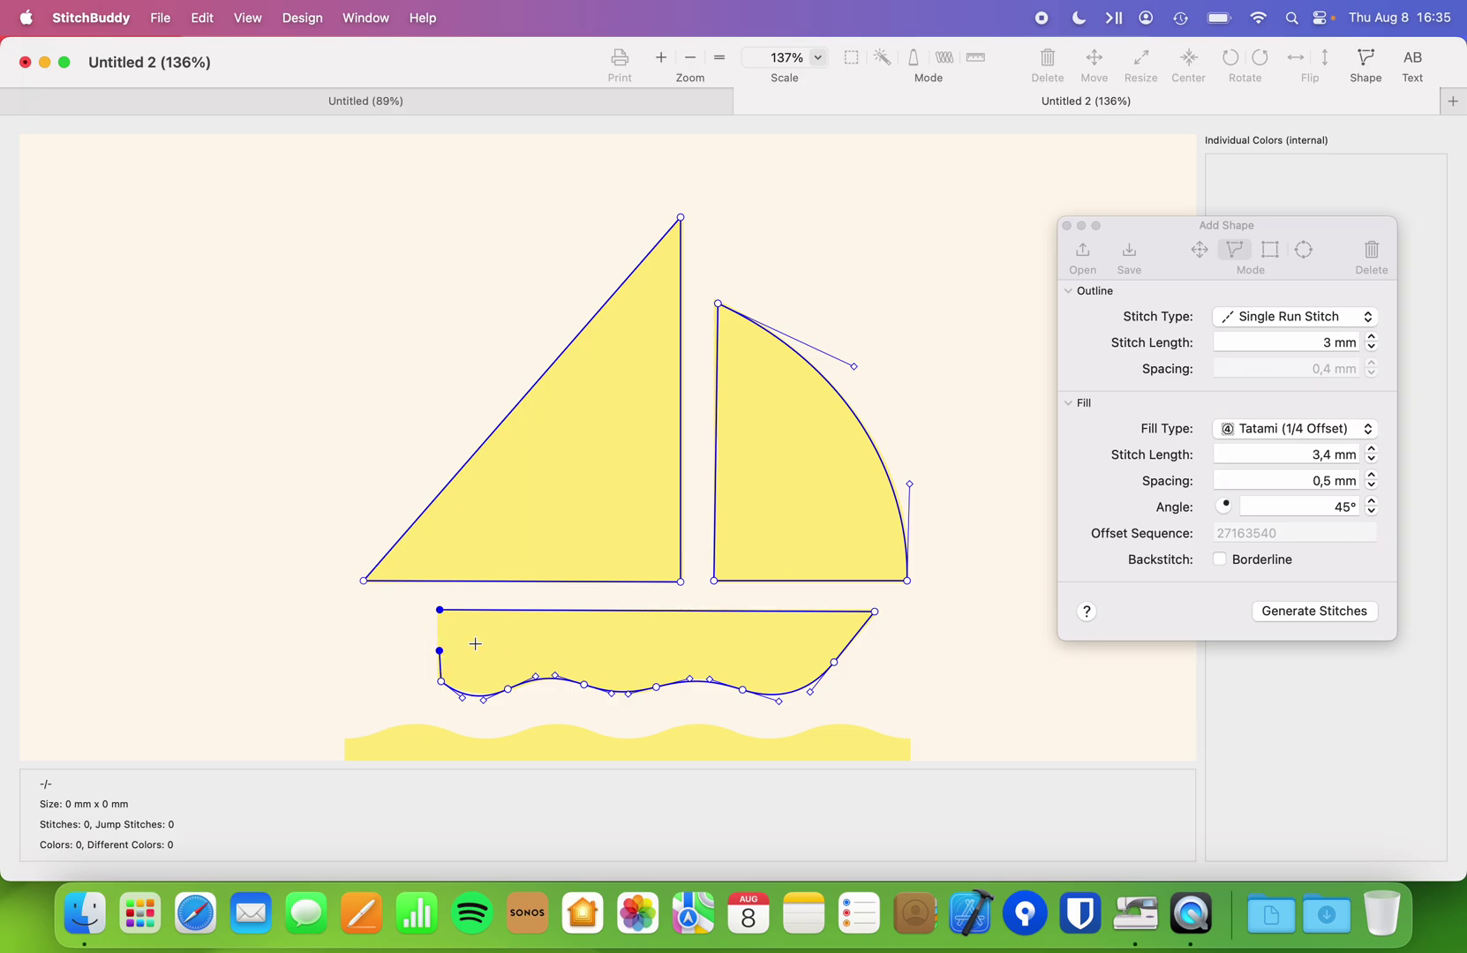
right_click(523, 612)
click(596, 839)
Adjust the control handles along the hull's wavy lower edge to match the boat template
scroll(689, 654, right, 3)
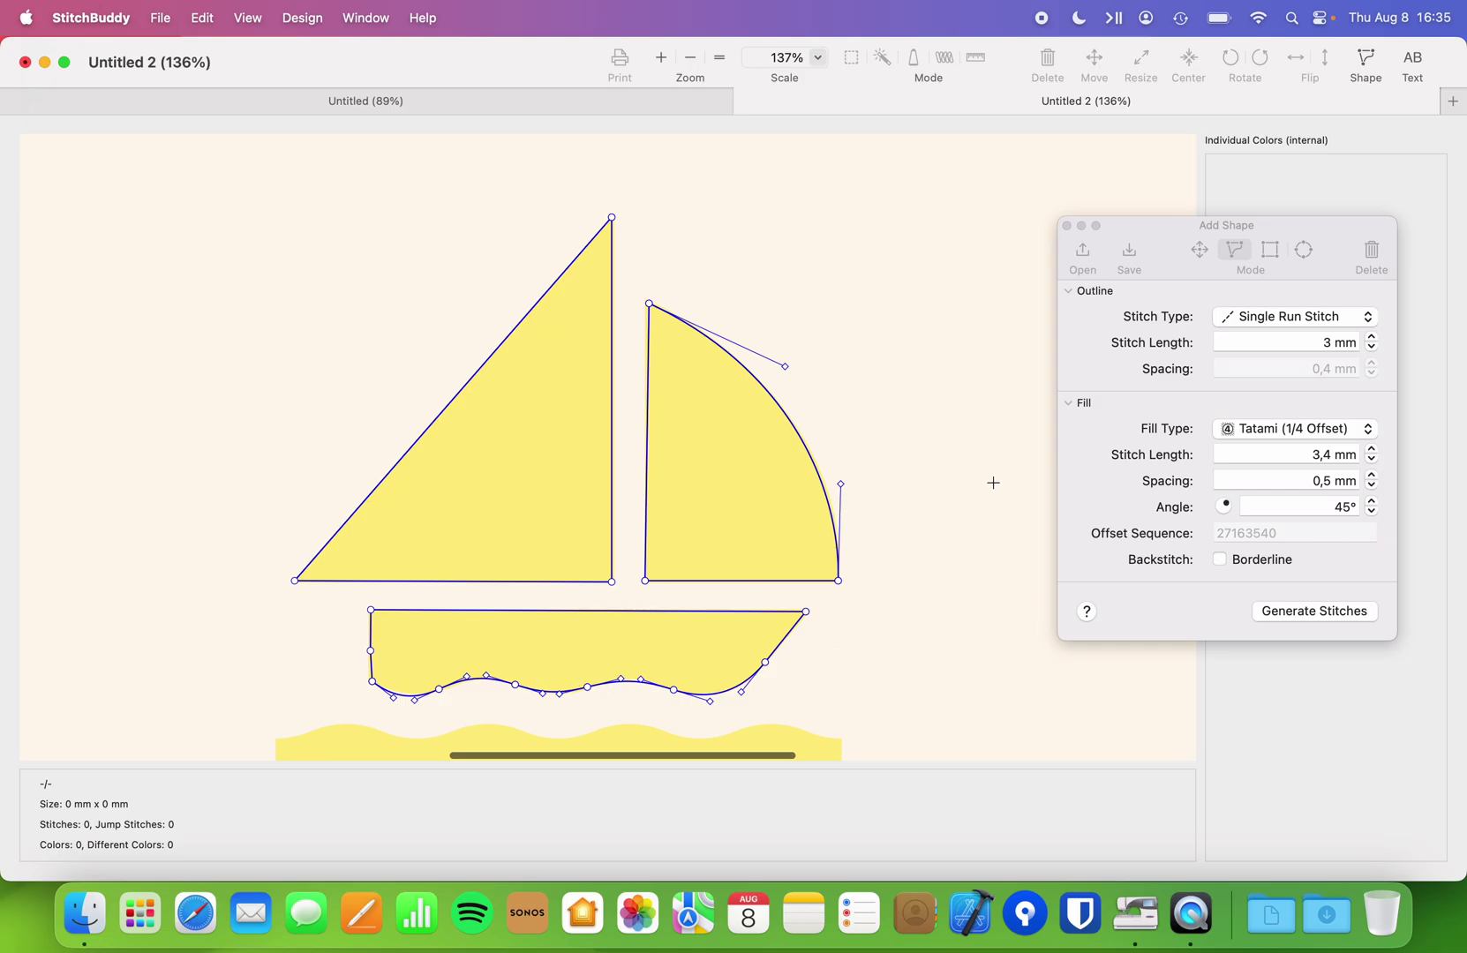
click(1203, 258)
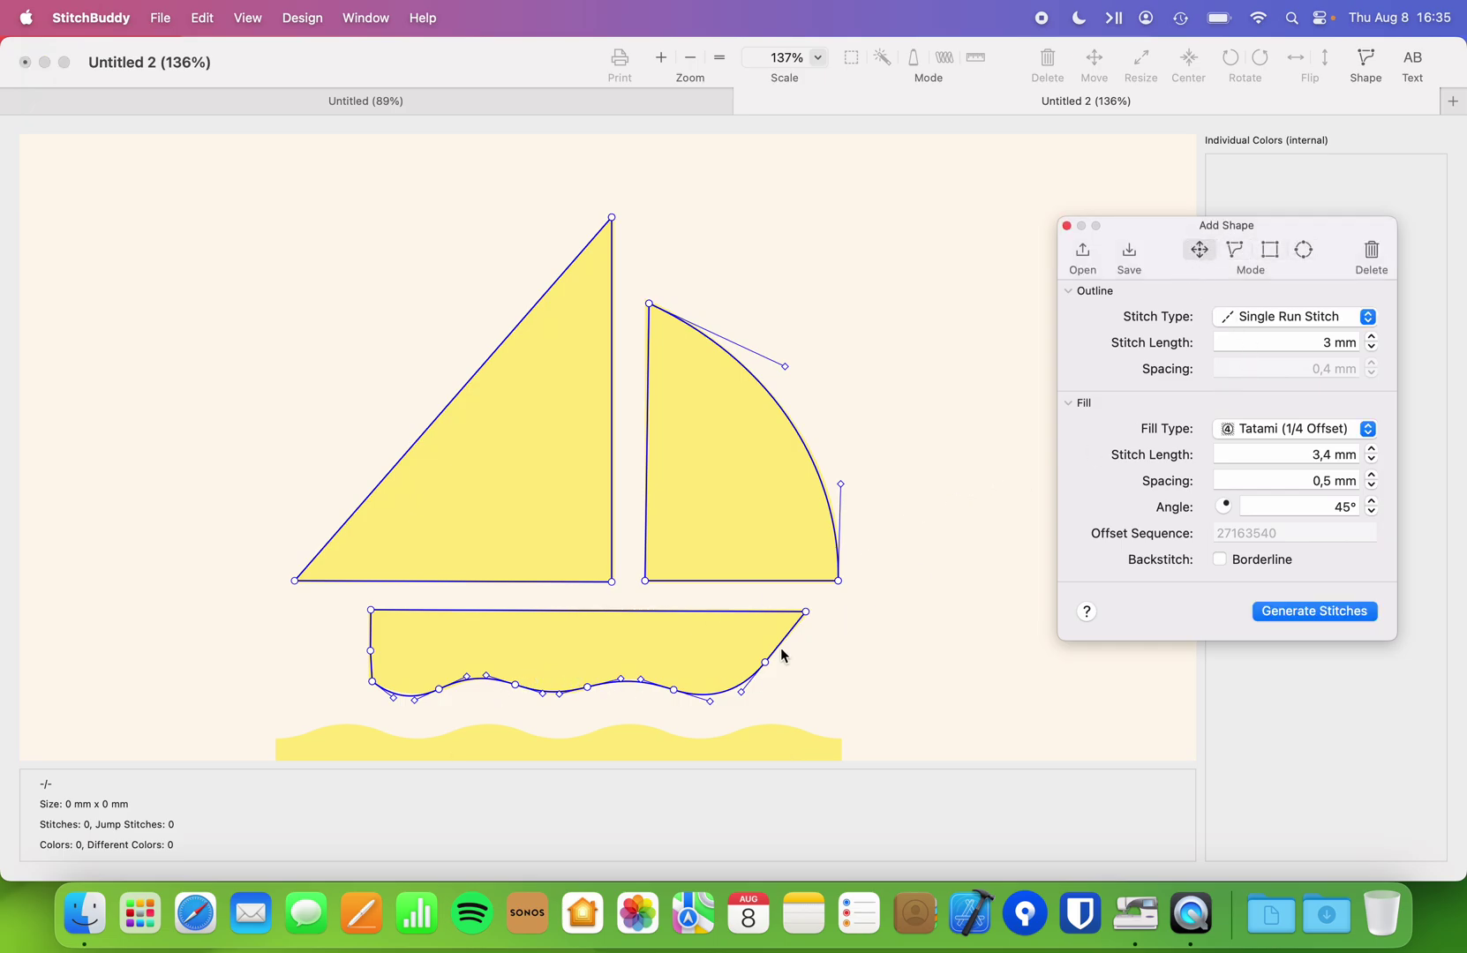
drag(713, 709, 738, 694)
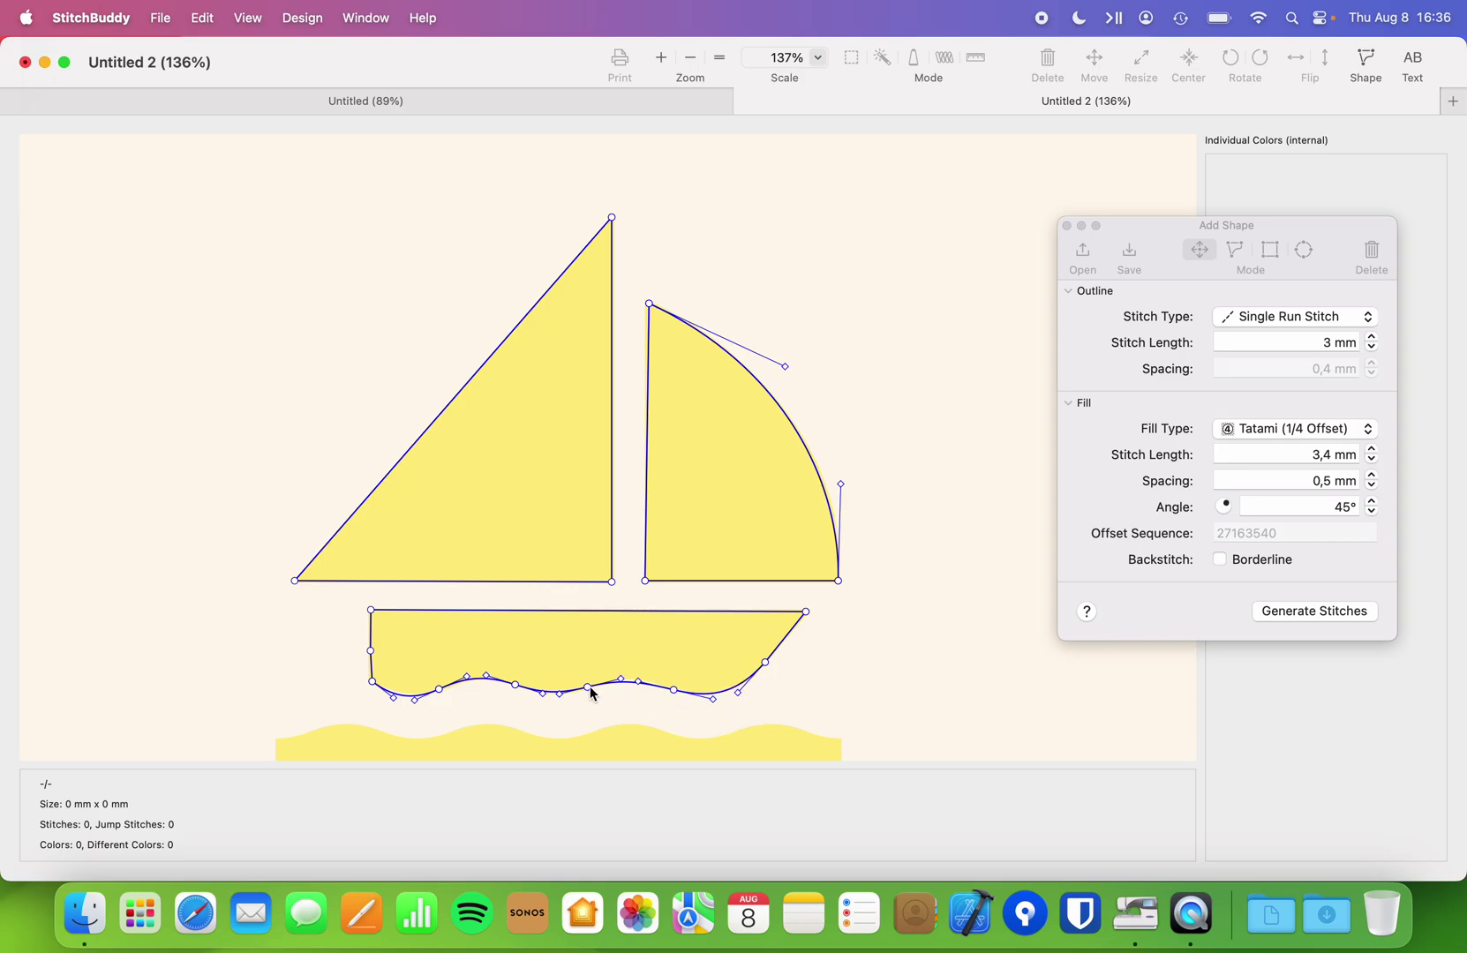
drag(586, 685, 624, 677)
scroll(1015, 353, left, 1)
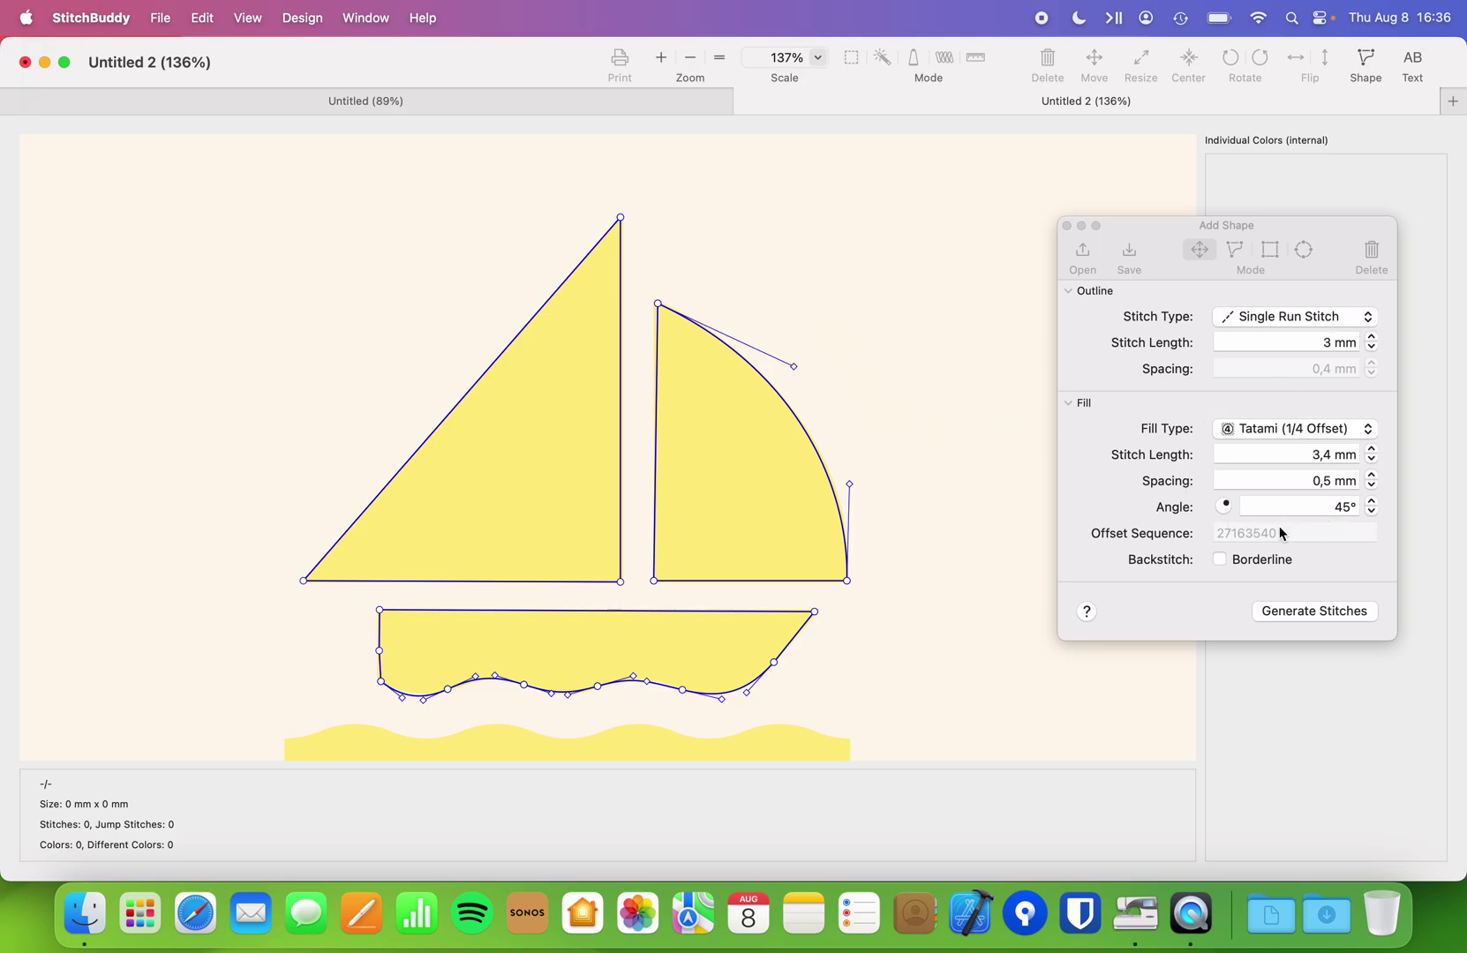
Generate Single Run Stitch outlines and Tatami (1/4 Offset) fills for the traced shapes, and remove the background image
click(1342, 611)
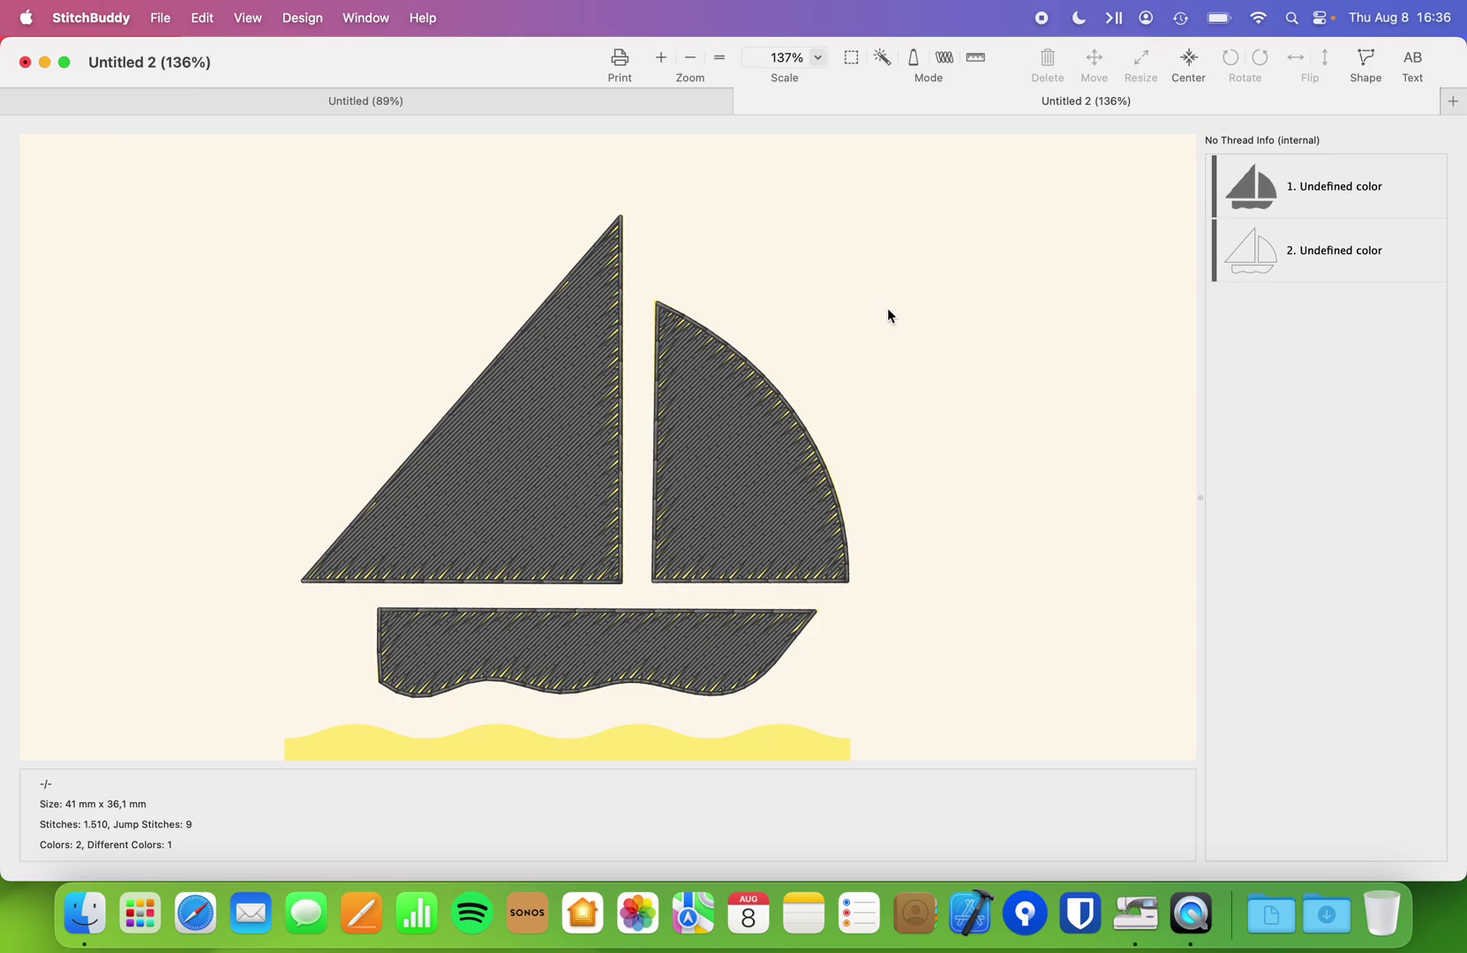
key(Left)
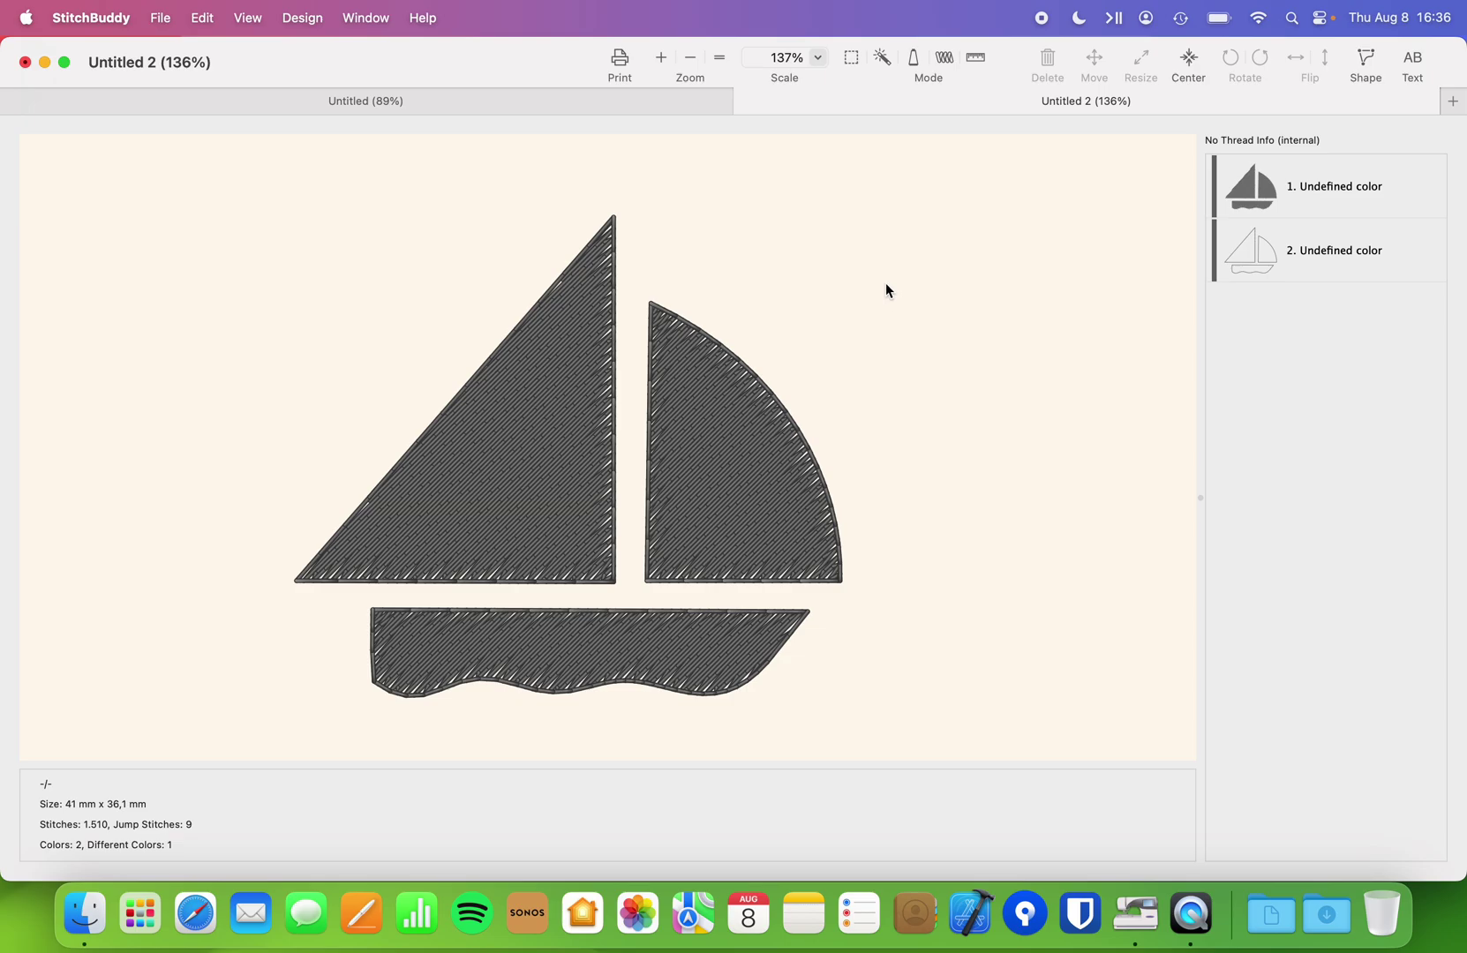
Save the design as Boat on the Desktop in Janome Embroidery (JEF) format
click(161, 17)
mouse_move(132, 18)
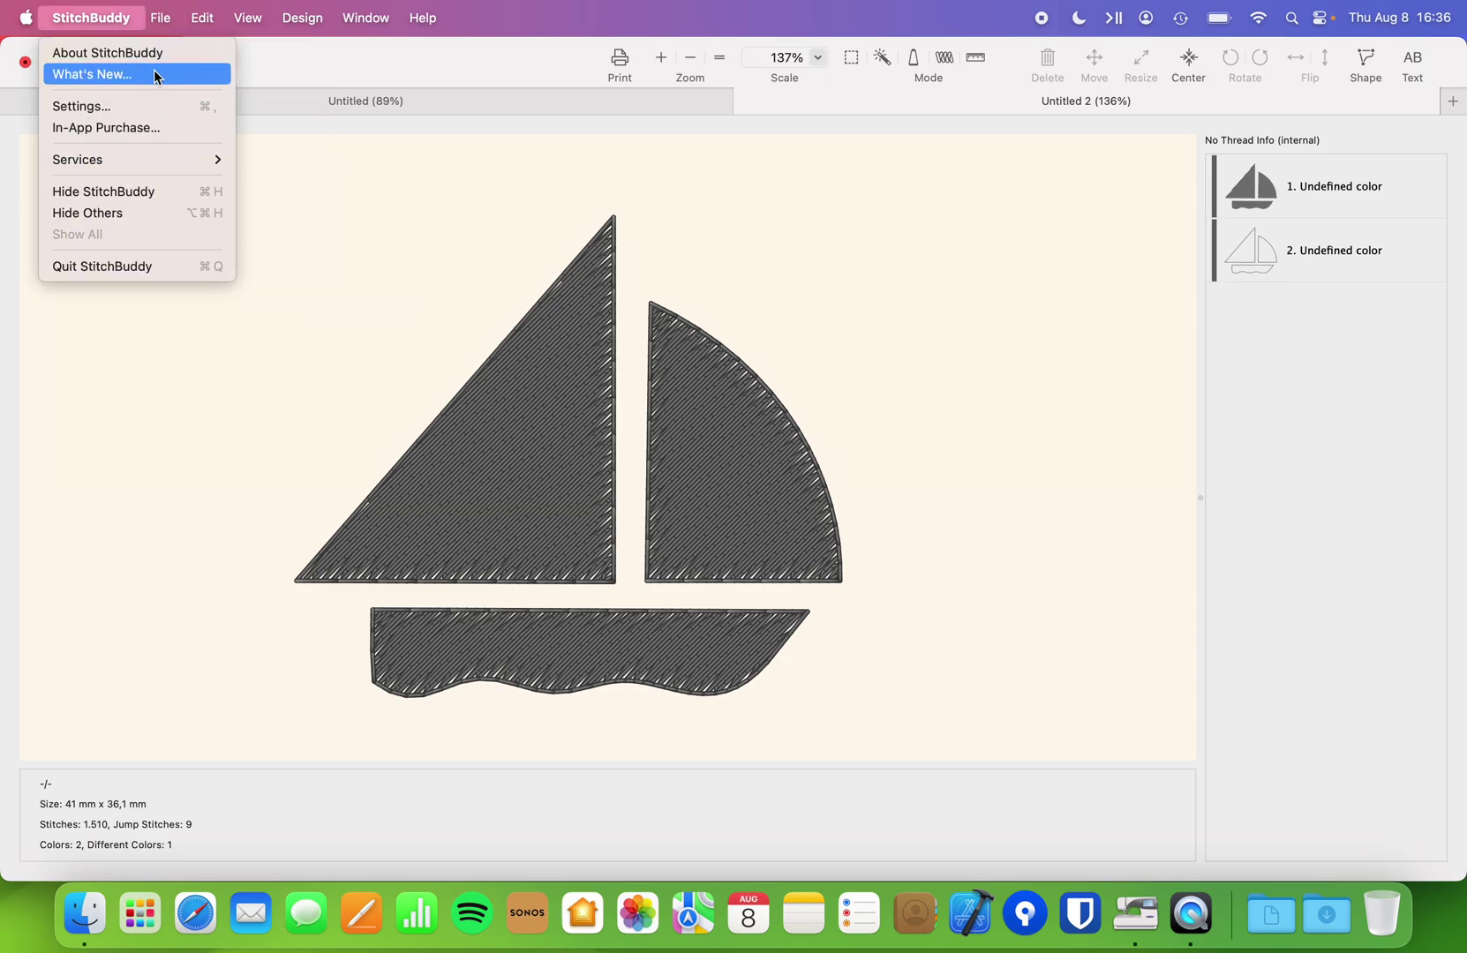
click(190, 193)
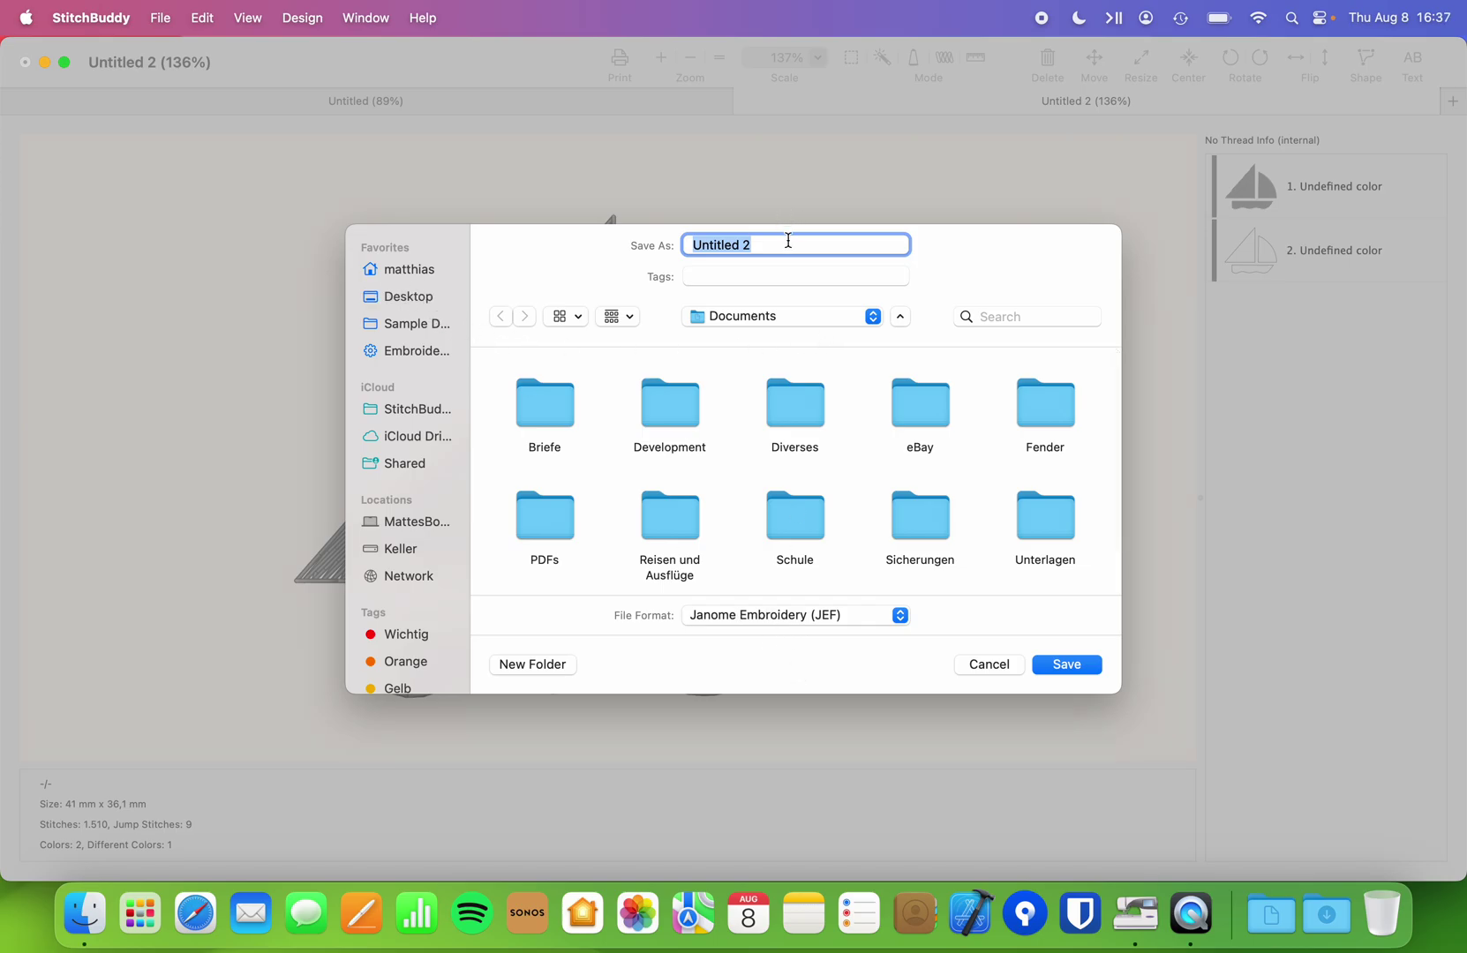
text(Boat)
click(423, 298)
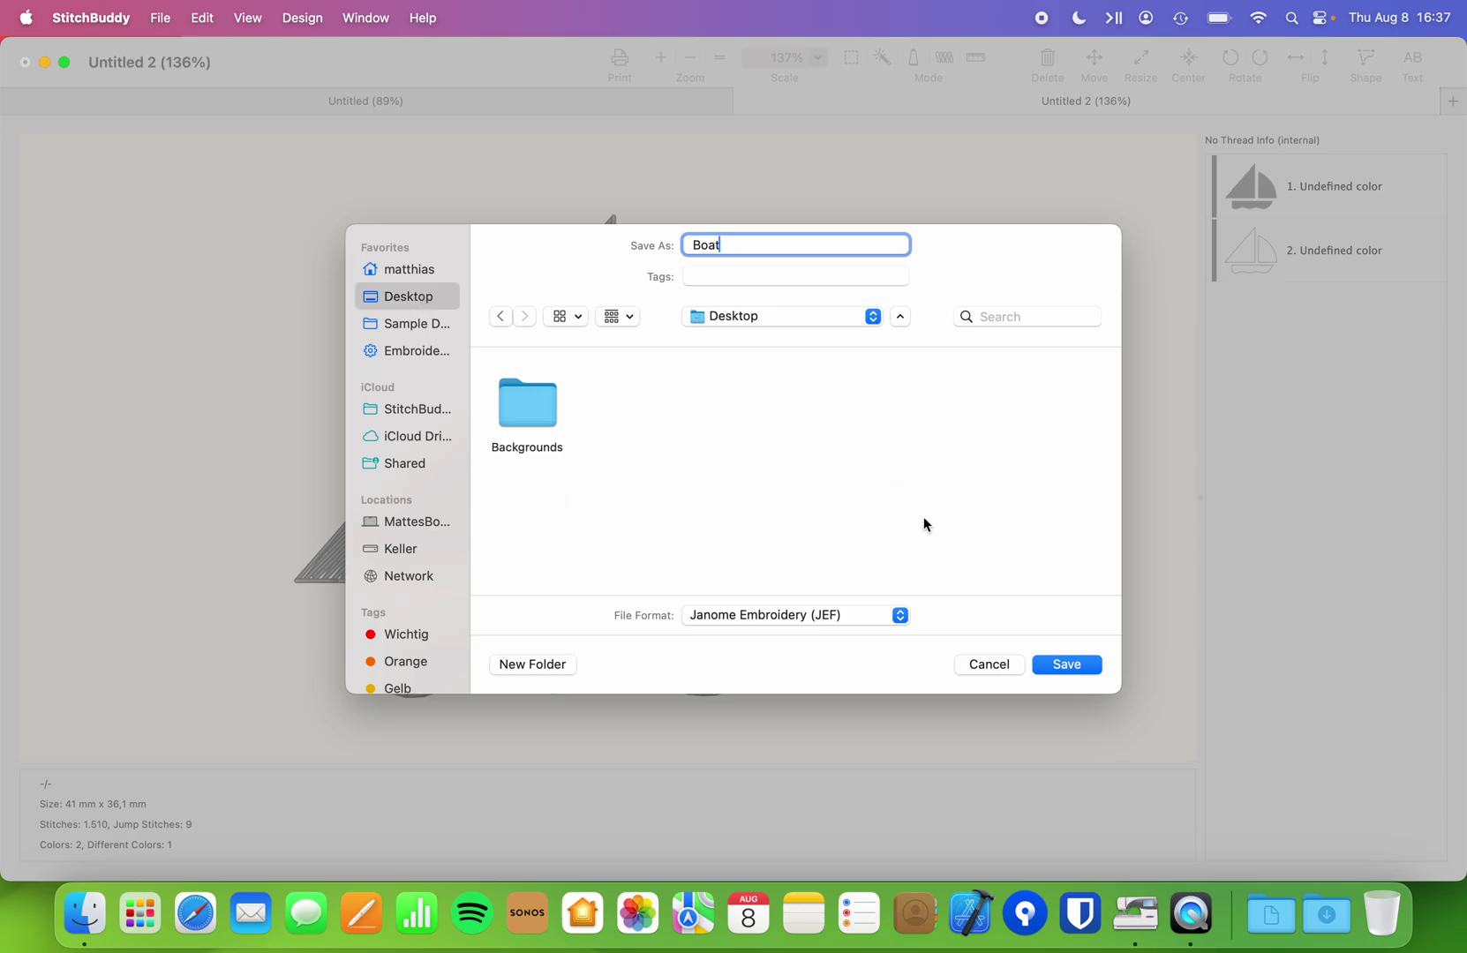
click(1067, 666)
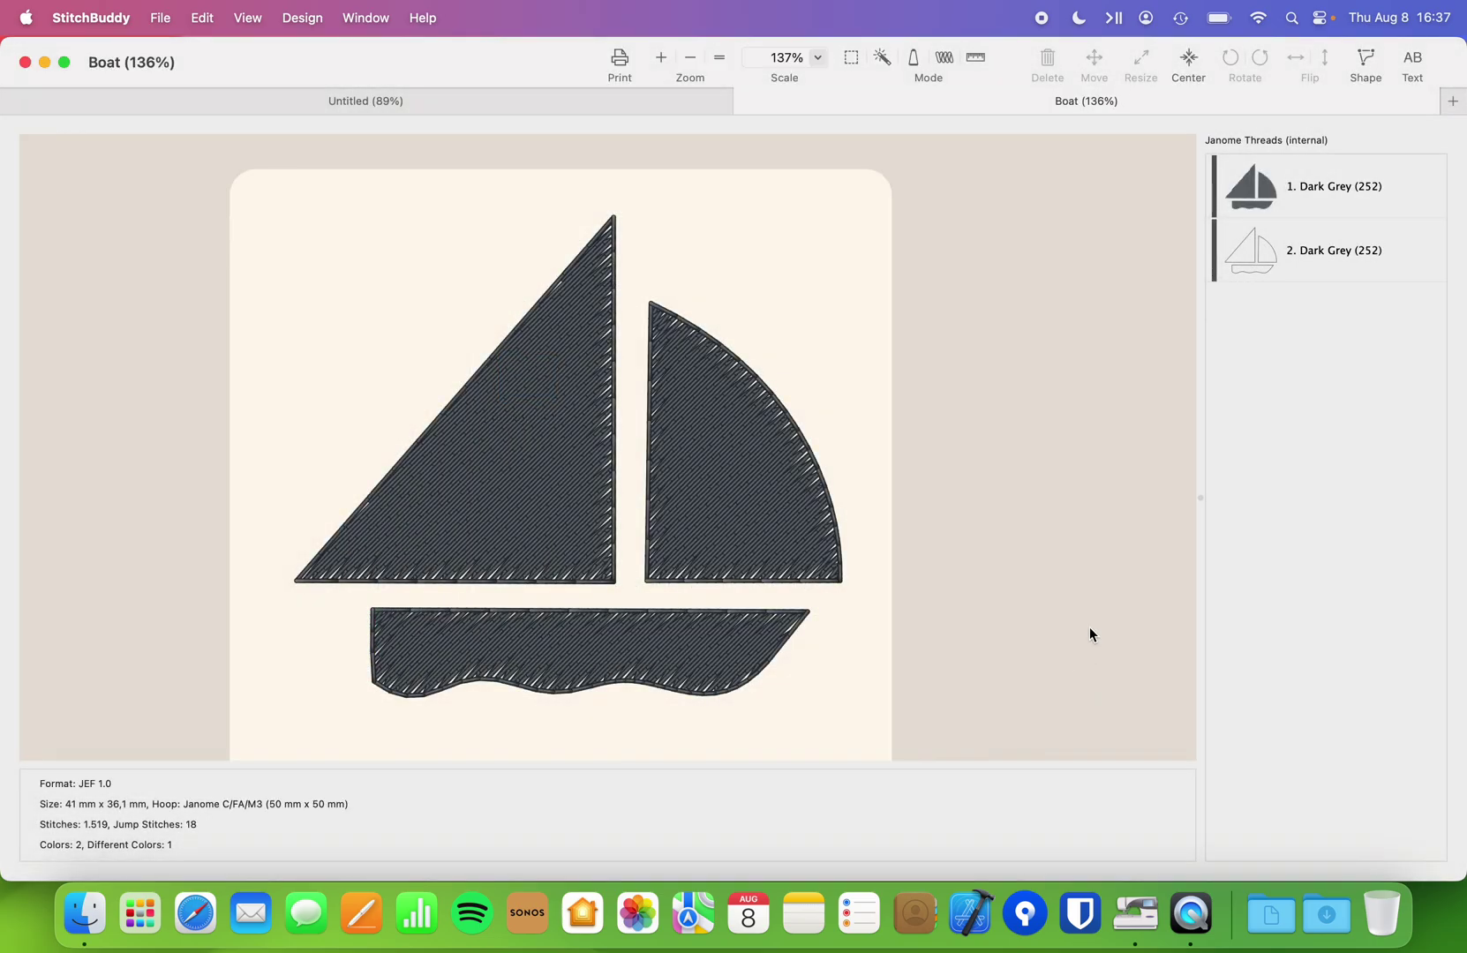
Recolor the boat's fill with Turquoise (4430) and its outline with Dark Aqua (4531) from the Ackermann Isacord chart
double_click(1243, 203)
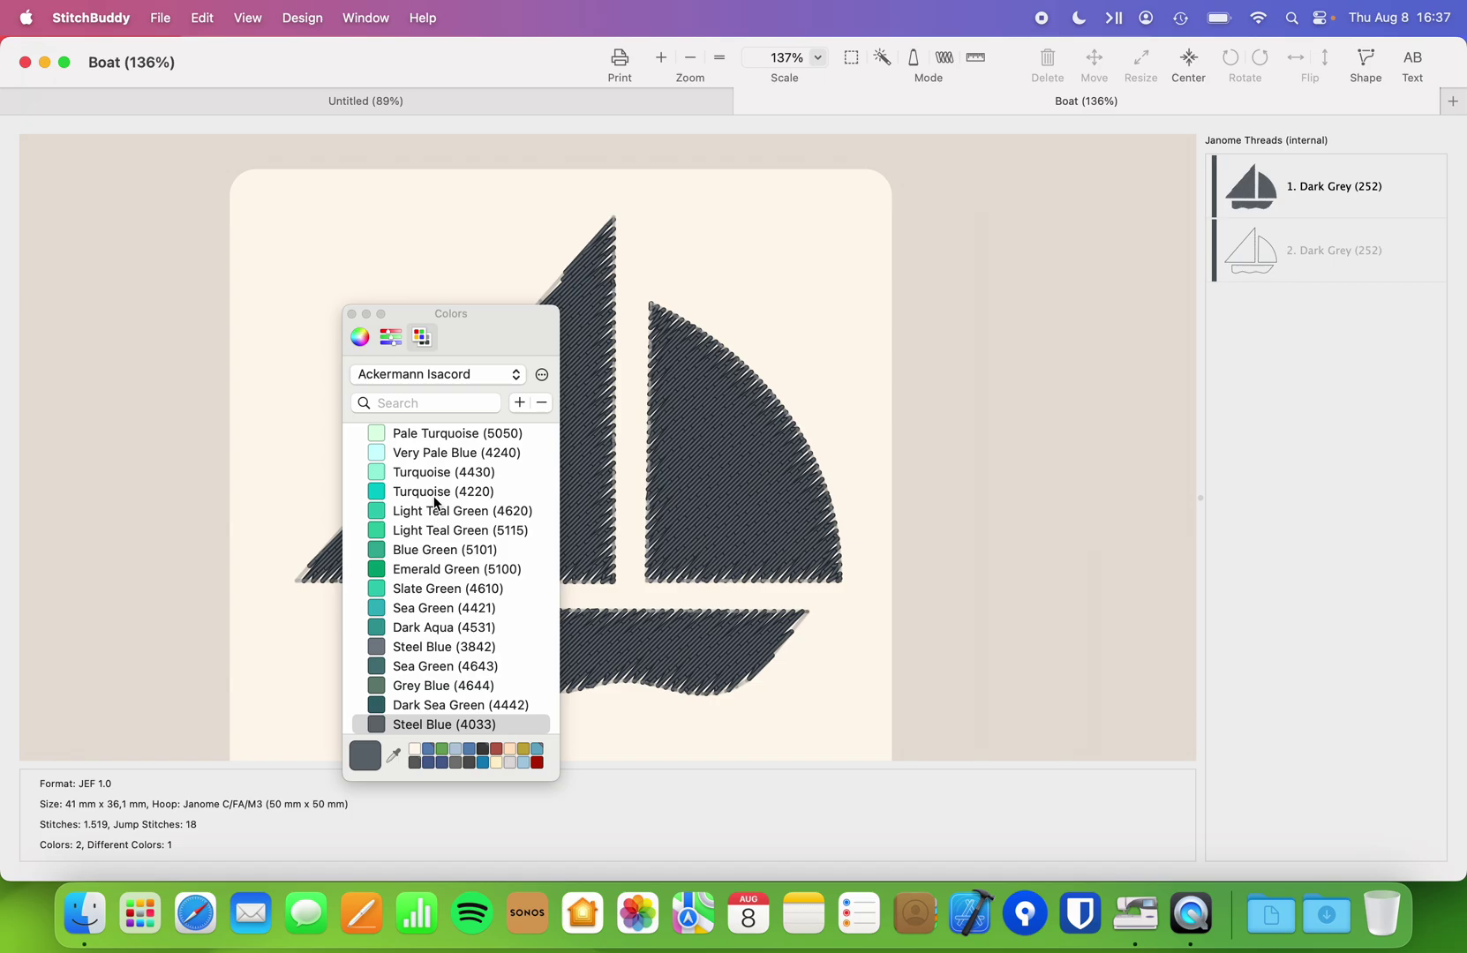
click(442, 472)
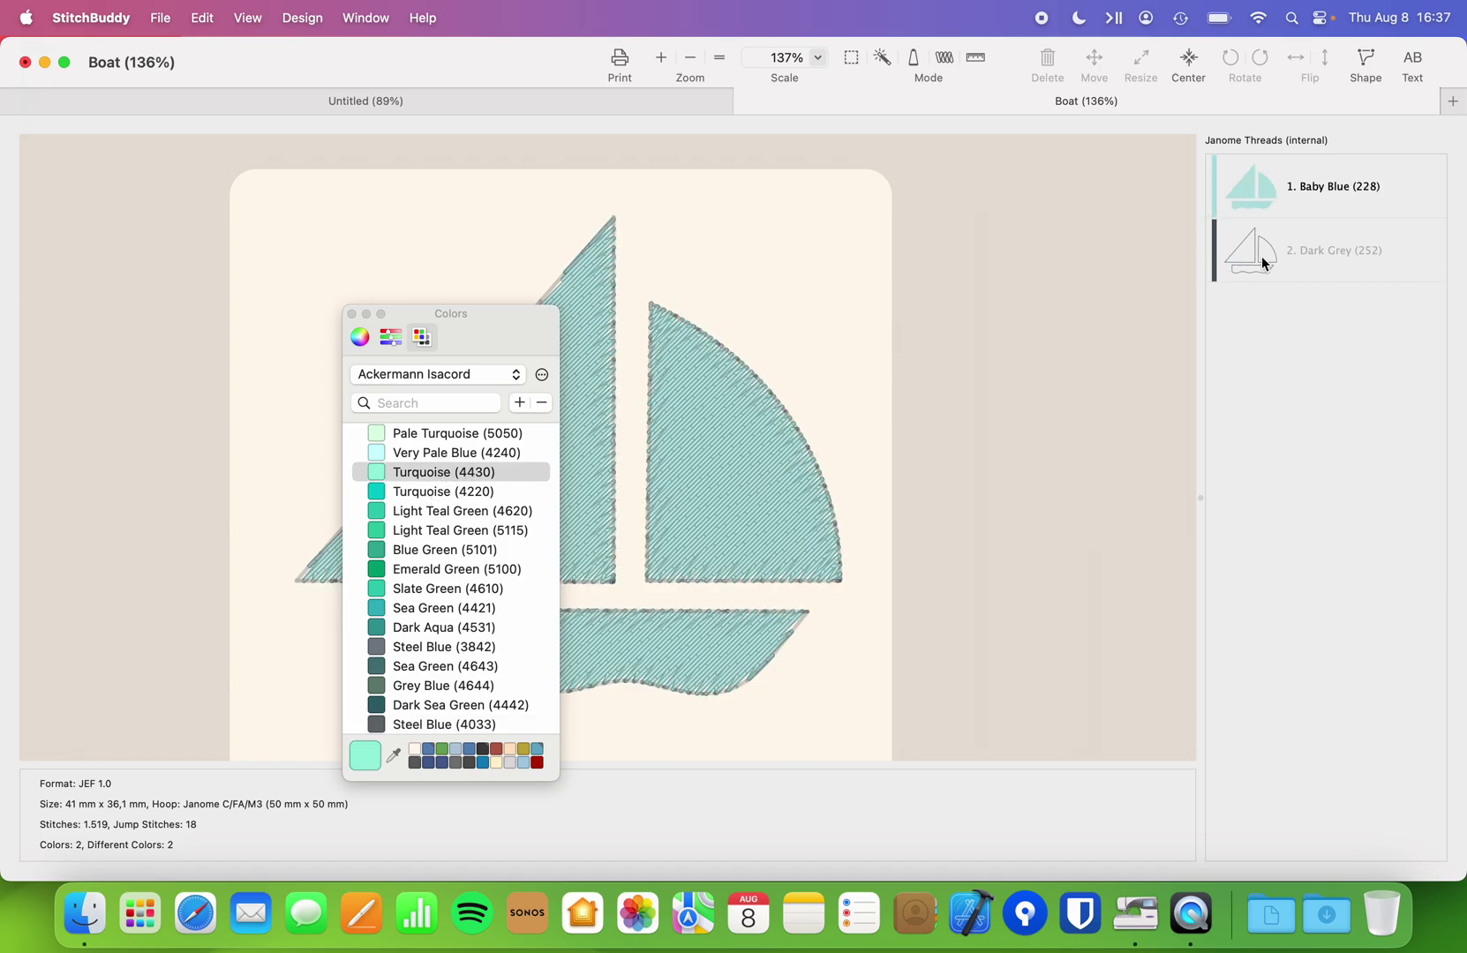
click(1264, 262)
click(428, 632)
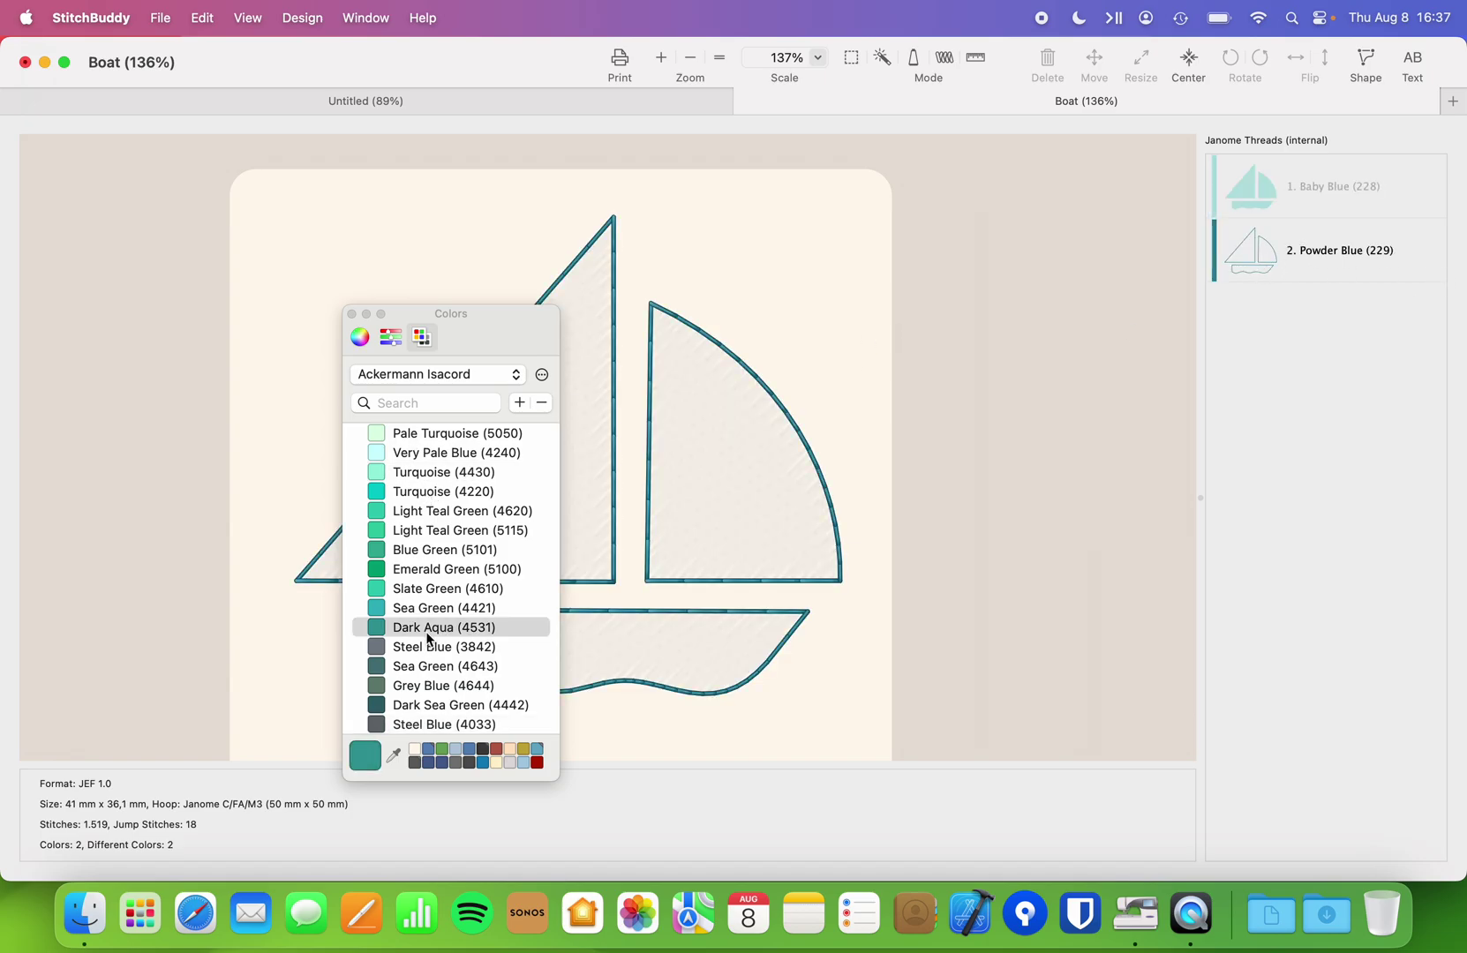
click(351, 314)
click(880, 305)
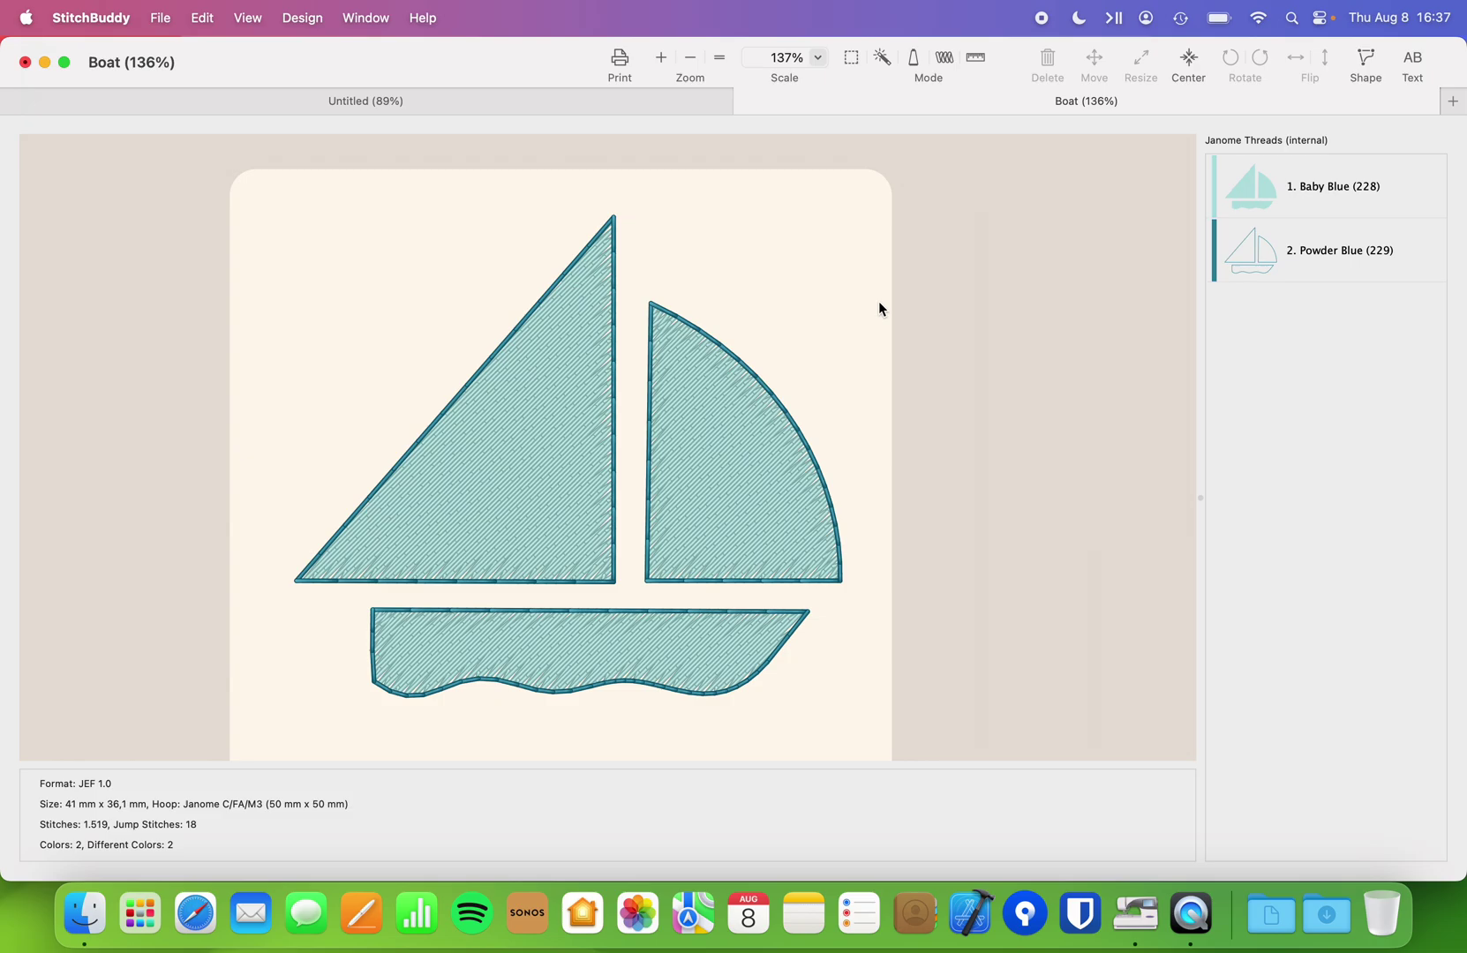
Set the background image to Blue_30.jpg (300 mm x 300 mm) in the settings
click(59, 7)
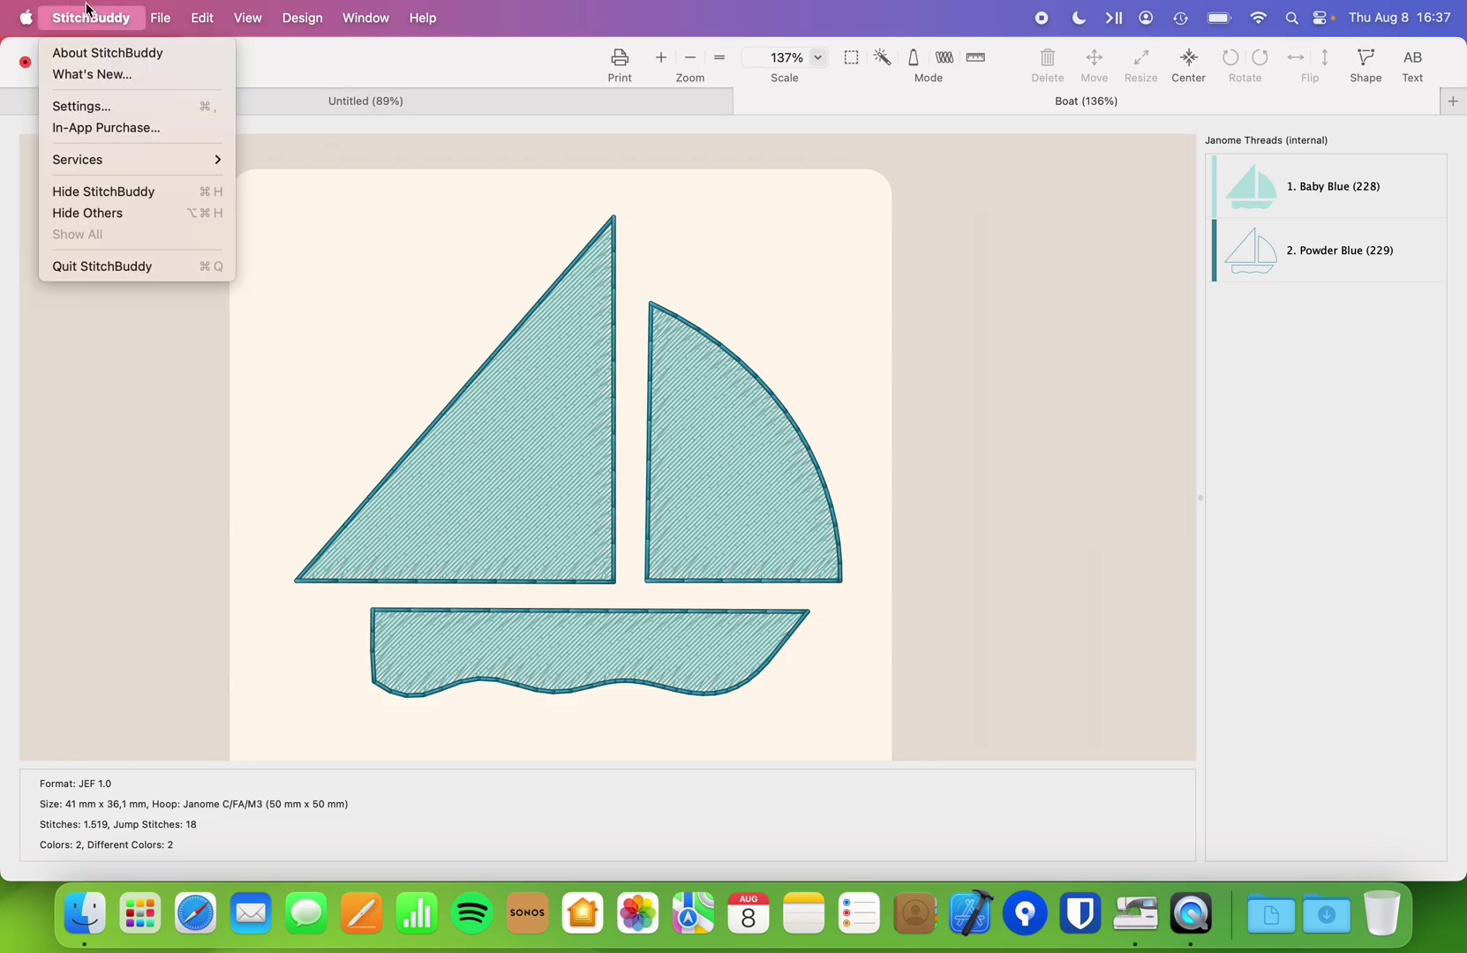
click(114, 114)
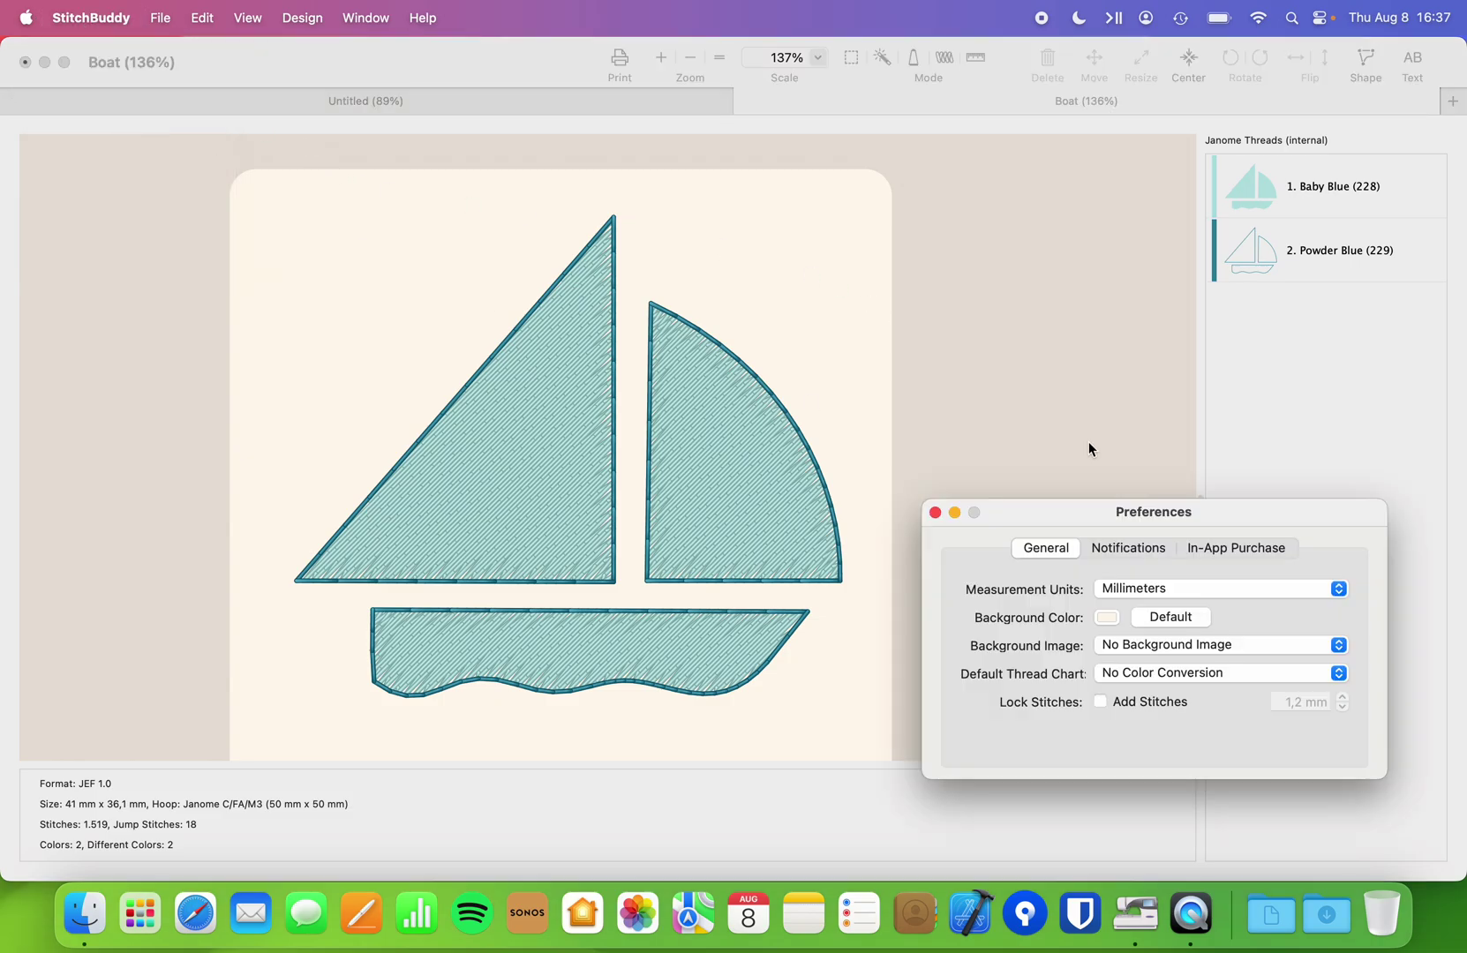
click(1246, 646)
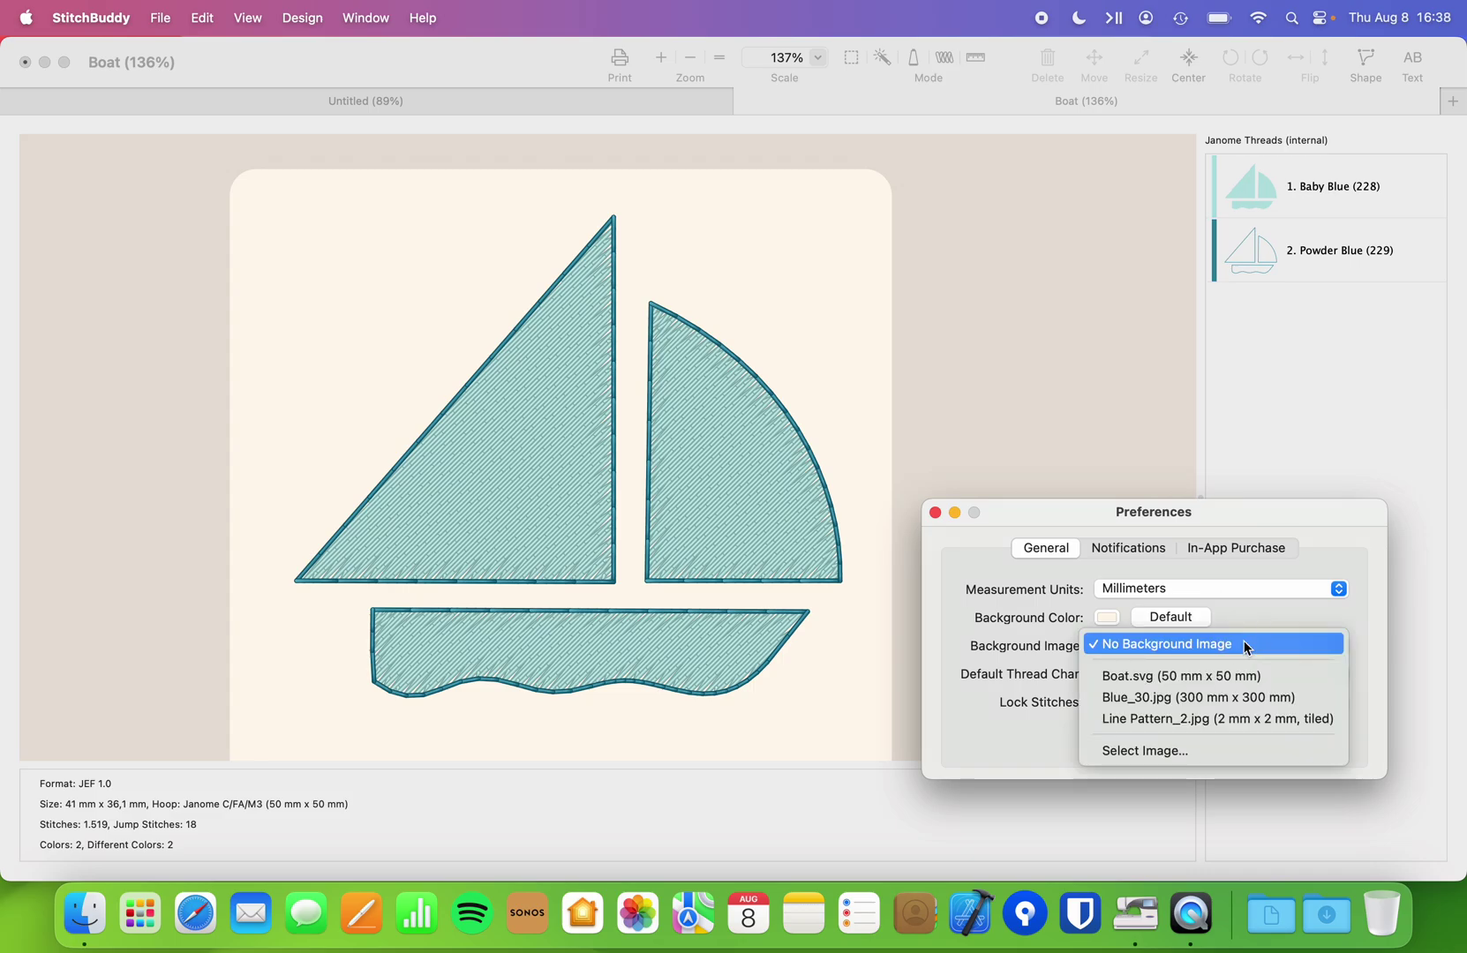
click(1247, 698)
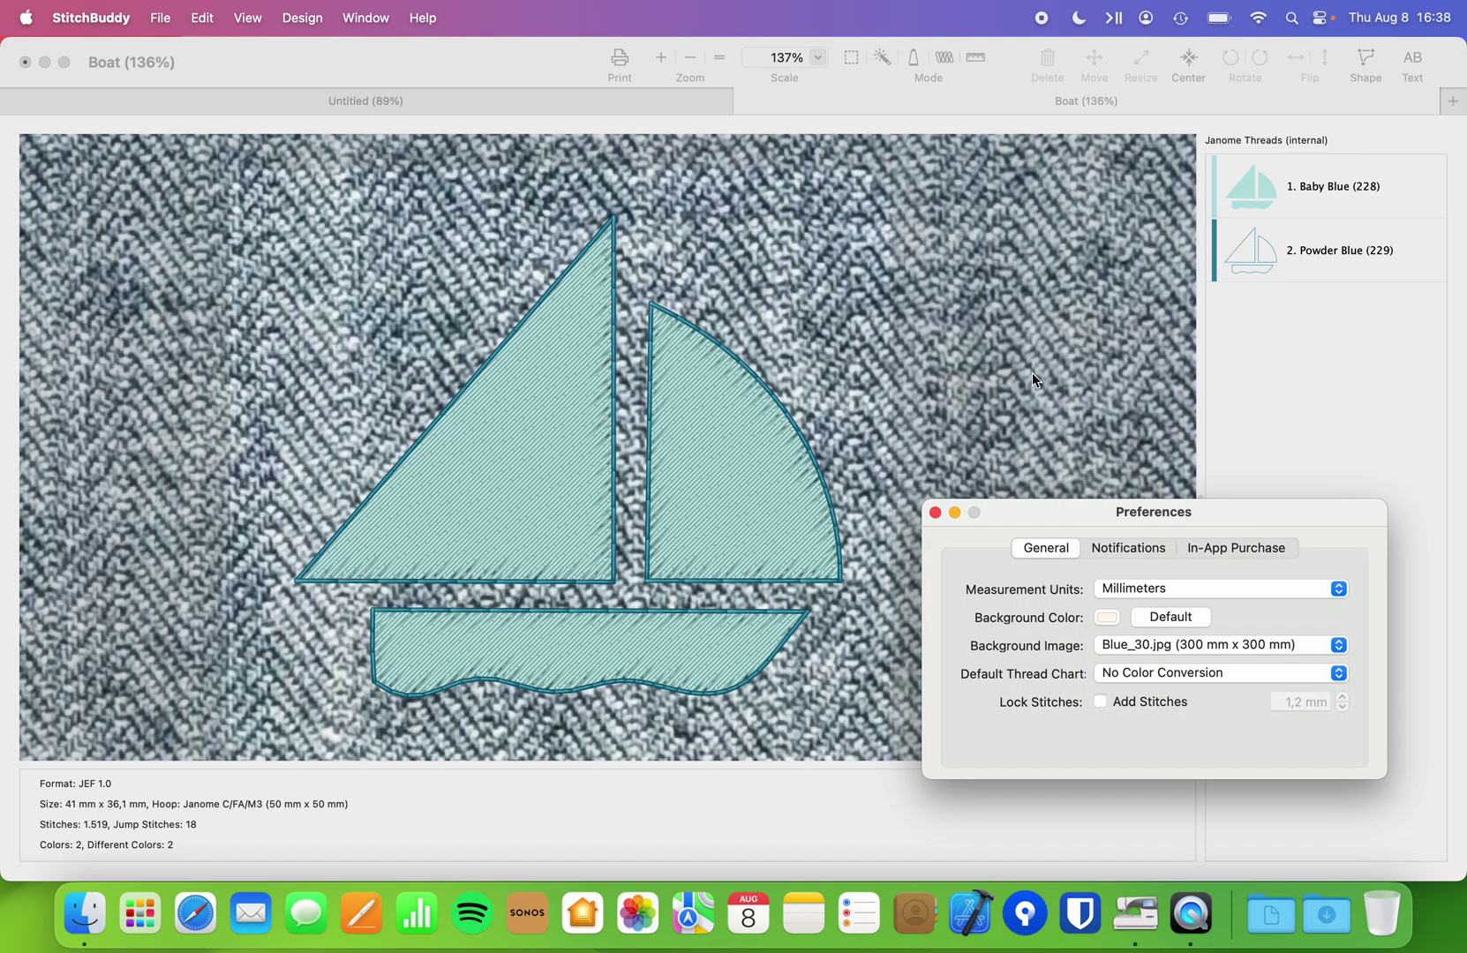